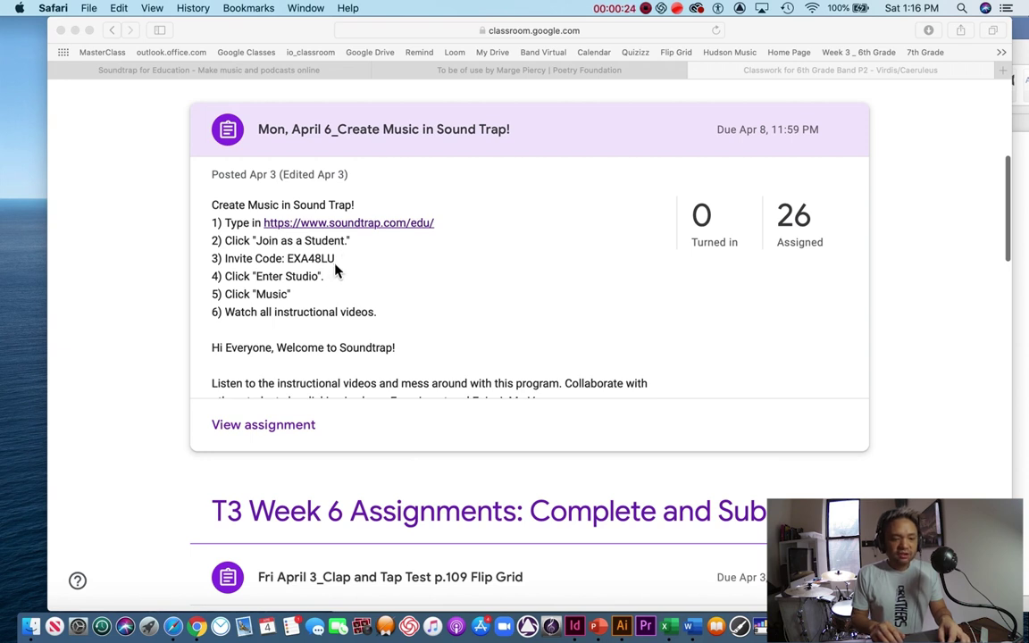
Step: Open the soundtrap.com/edu link from the Create Music assignment in a new Safari tab
{"action": "left_click", "coordinate": [298, 260]}
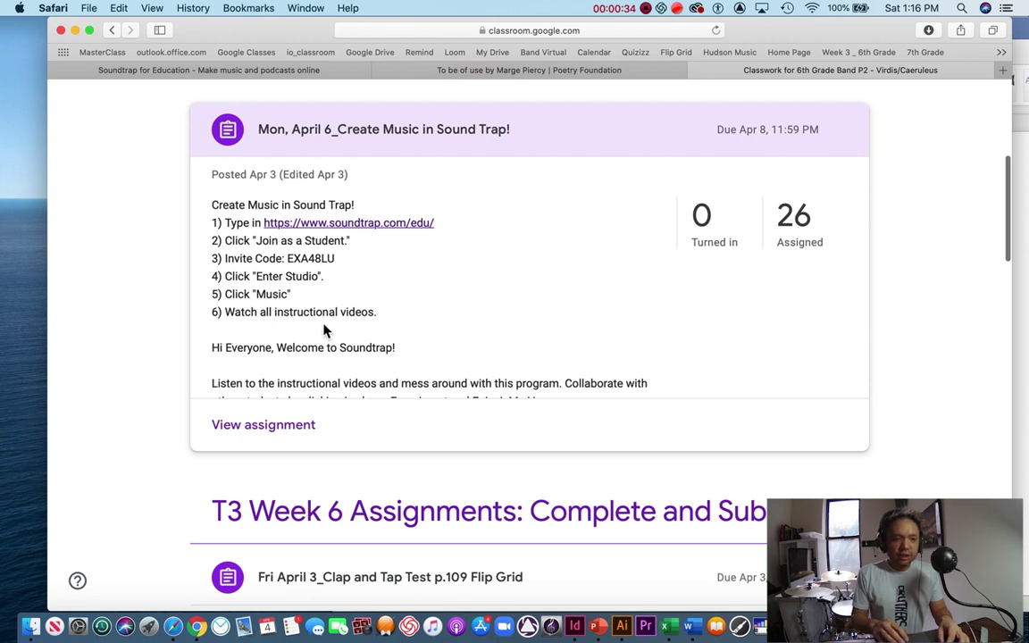
{"action": "left_click", "coordinate": [412, 226]}
{"action": "left_click_drag", "start_coordinate": [412, 225], "coordinate": [391, 230]}
{"action": "left_click", "coordinate": [409, 340]}
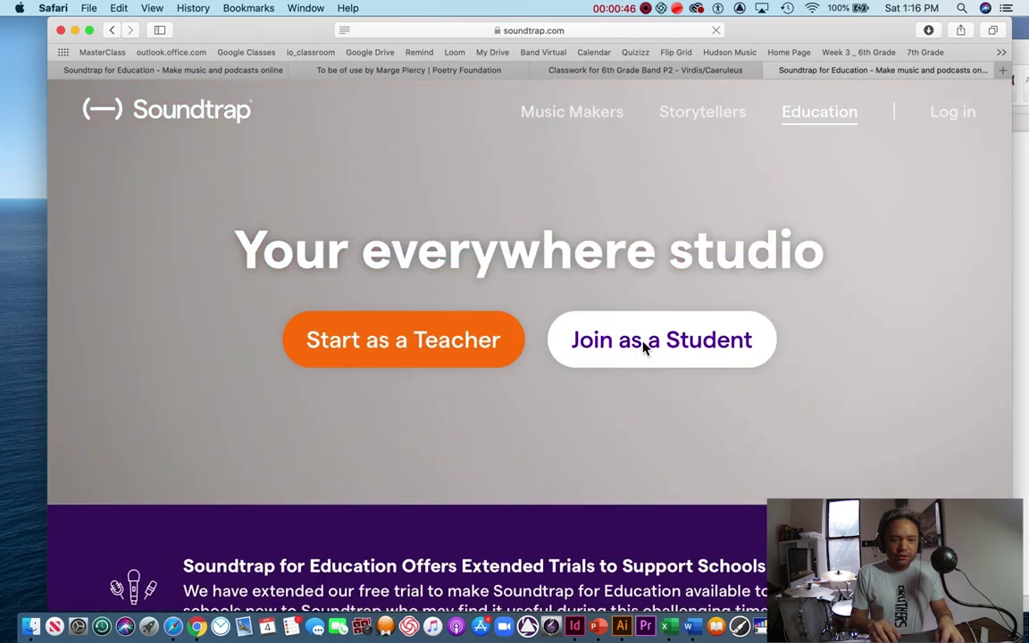
Step: Join Soundtrap as a student with the class invitation code from the assignment
{"action": "left_click", "coordinate": [643, 345]}
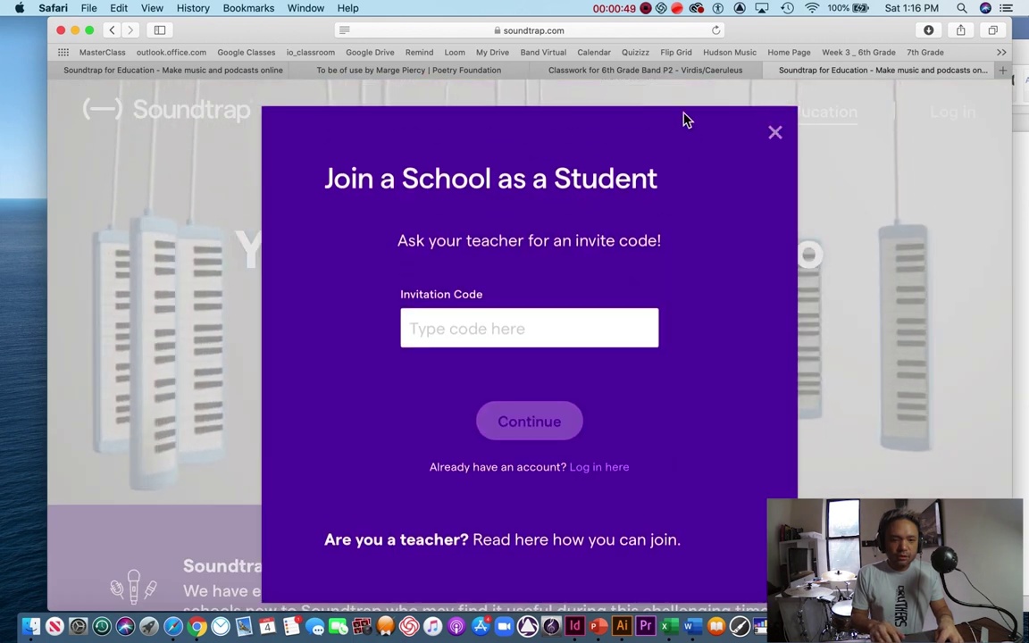
{"action": "left_click", "coordinate": [701, 70]}
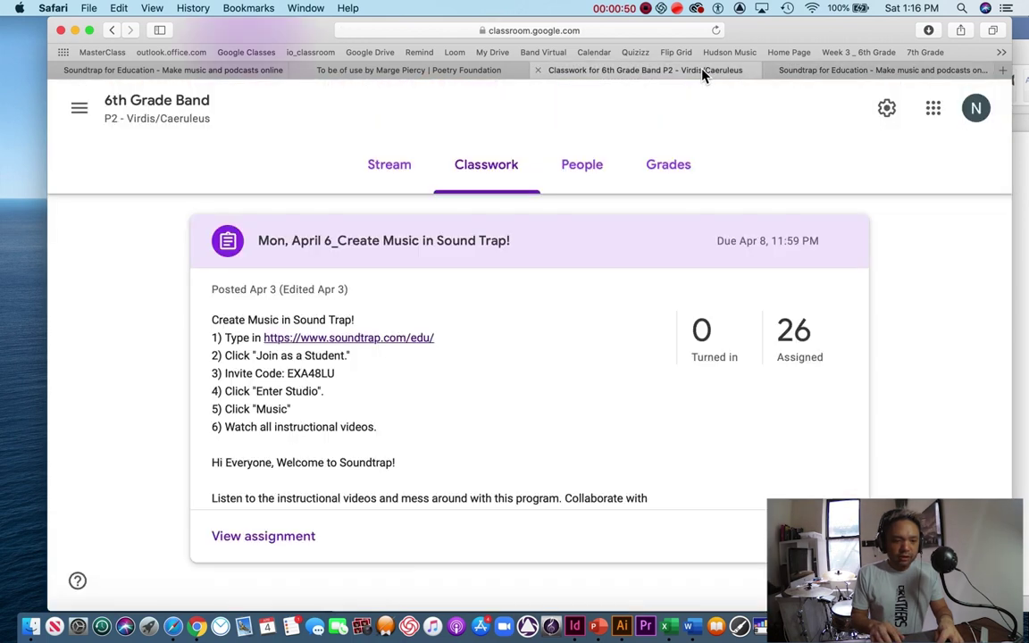
{"action": "left_click", "coordinate": [791, 69]}
{"action": "left_click", "coordinate": [443, 326]}
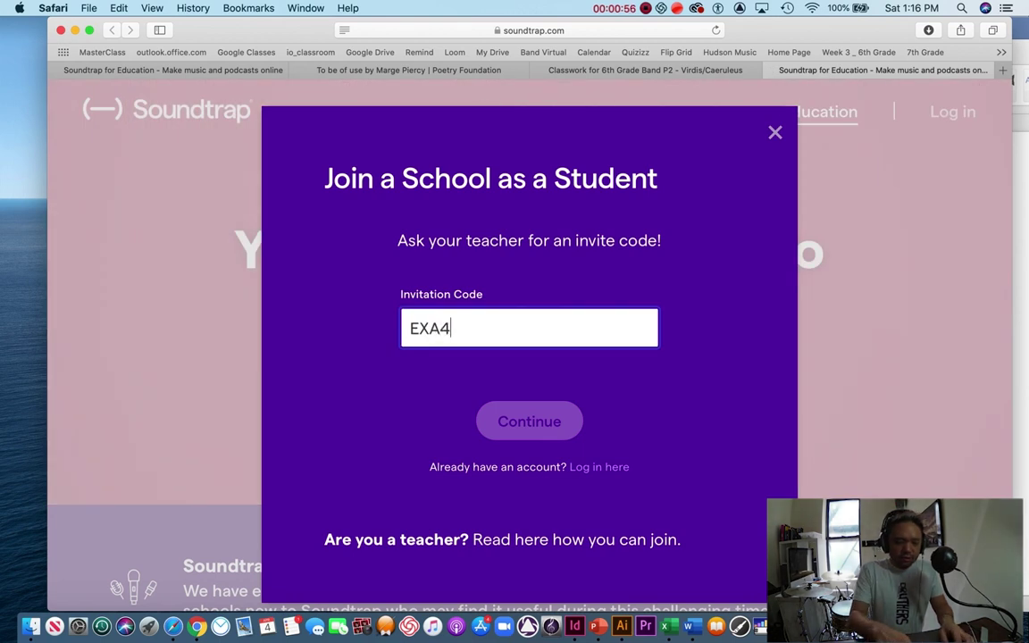
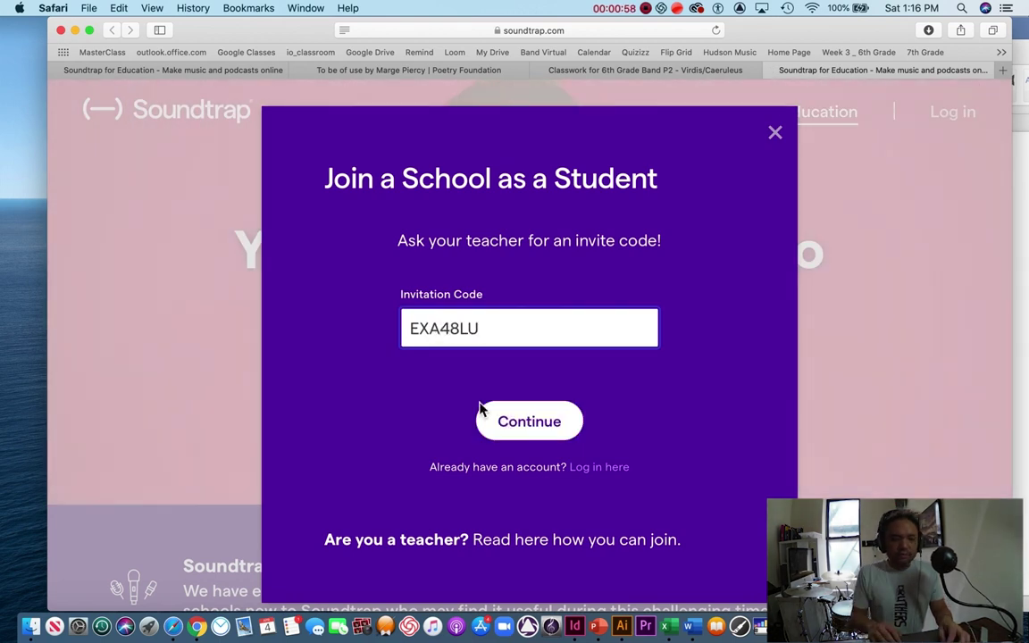
{"action": "left_click", "coordinate": [542, 431]}
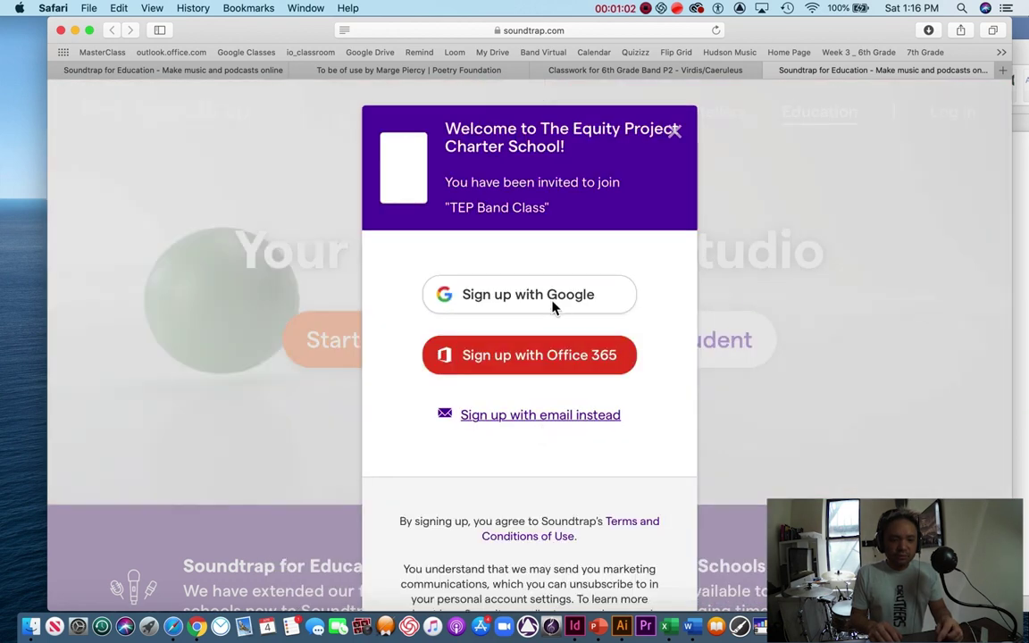
Step: Sign up with Google using the first listed account and its password
{"action": "left_click", "coordinate": [550, 306]}
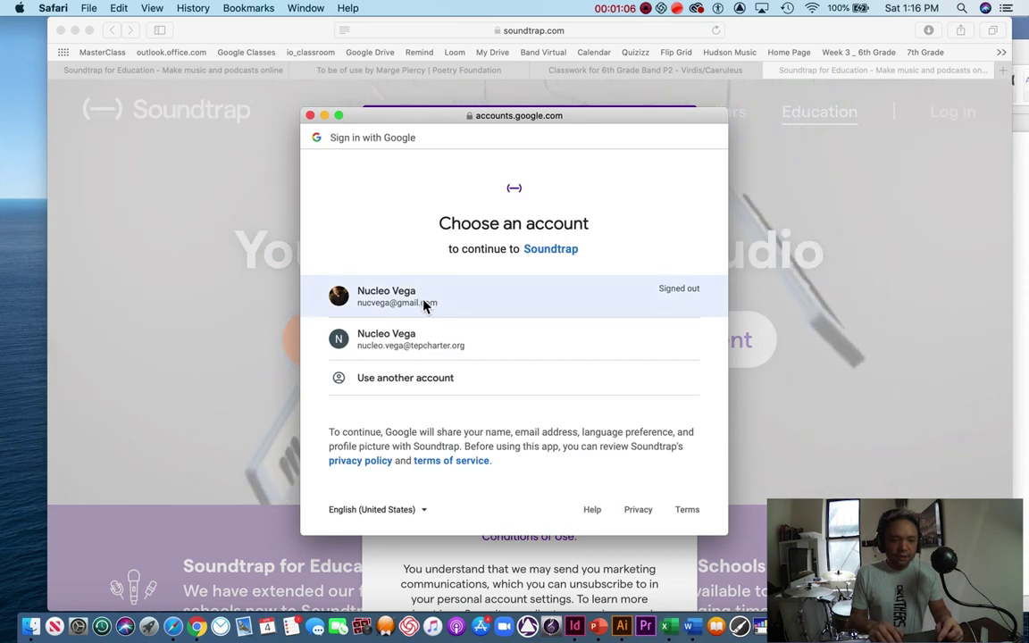
{"action": "left_click", "coordinate": [424, 304]}
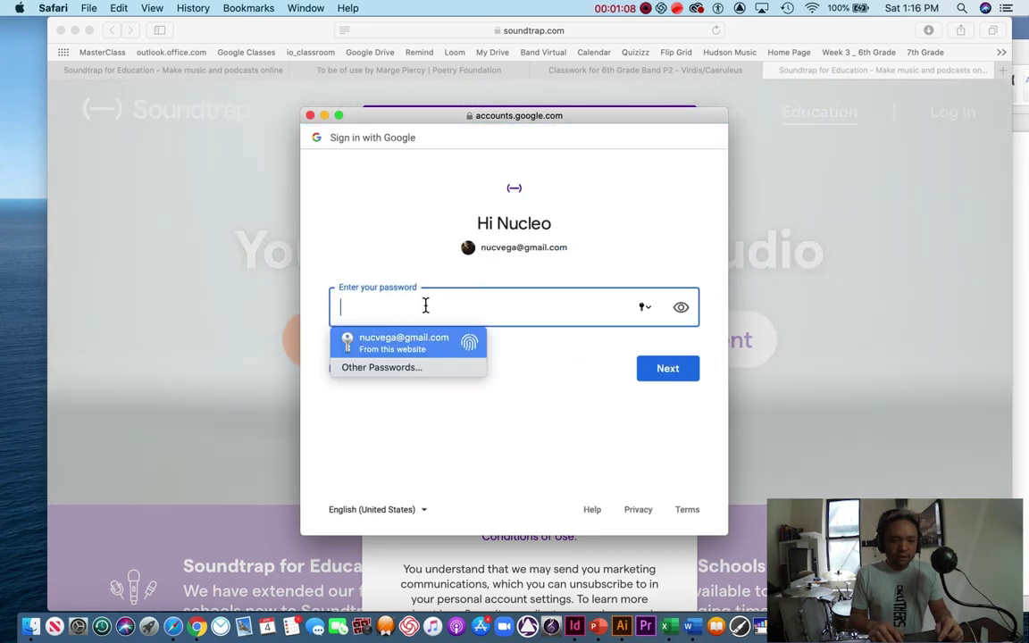
{"action": "type", "text": "••••••"}
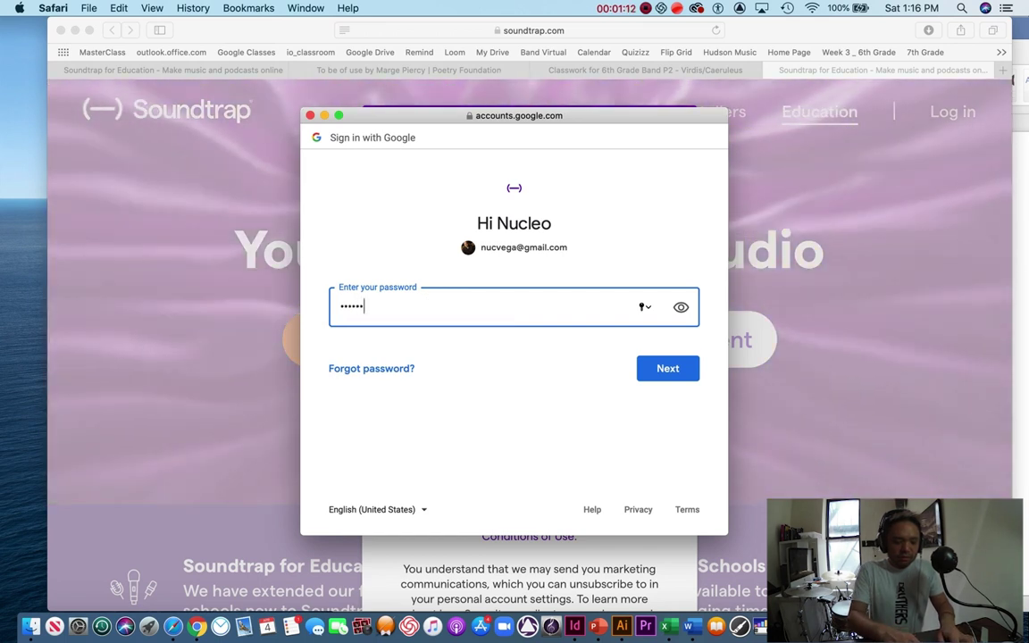
{"action": "type", "text": "•••••"}
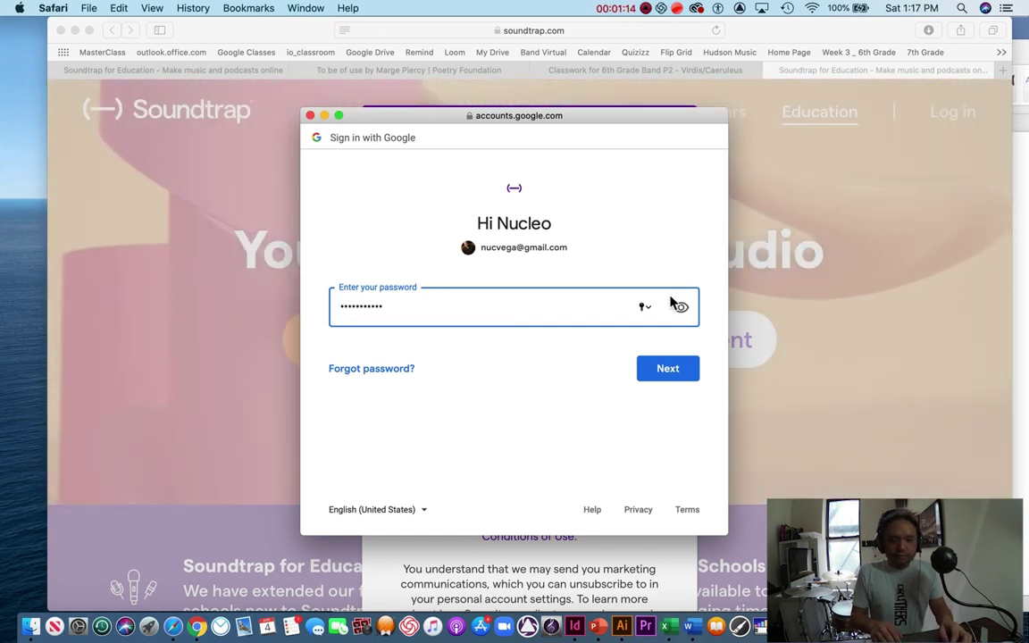
{"action": "left_click", "coordinate": [664, 377]}
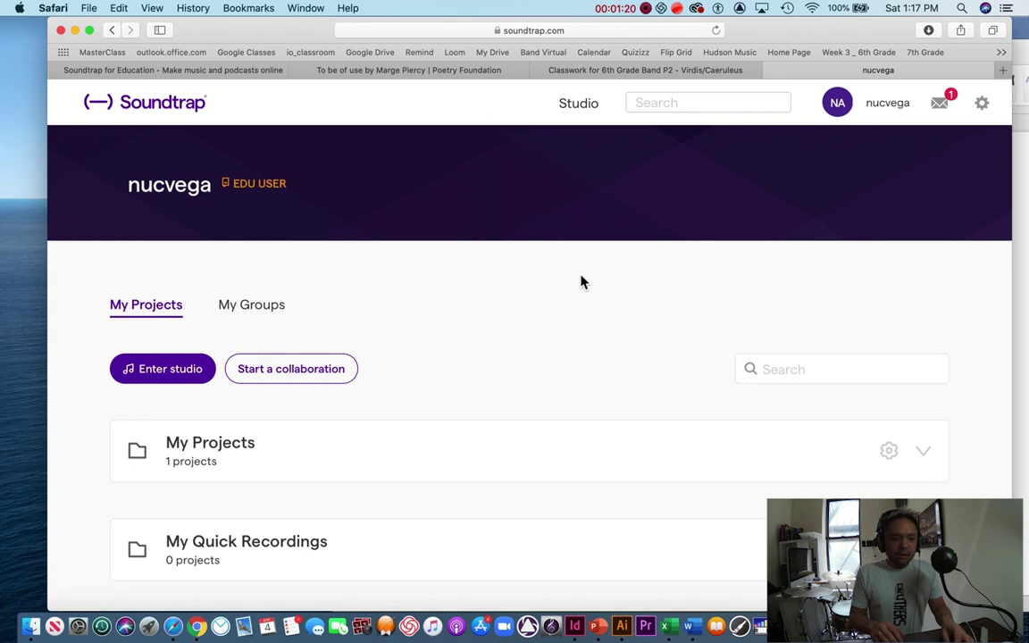
Step: Enter the studio from the dashboard and start a blank Music project
{"action": "scroll", "coordinate": [521, 301], "scroll_direction": "down", "scroll_amount": 1}
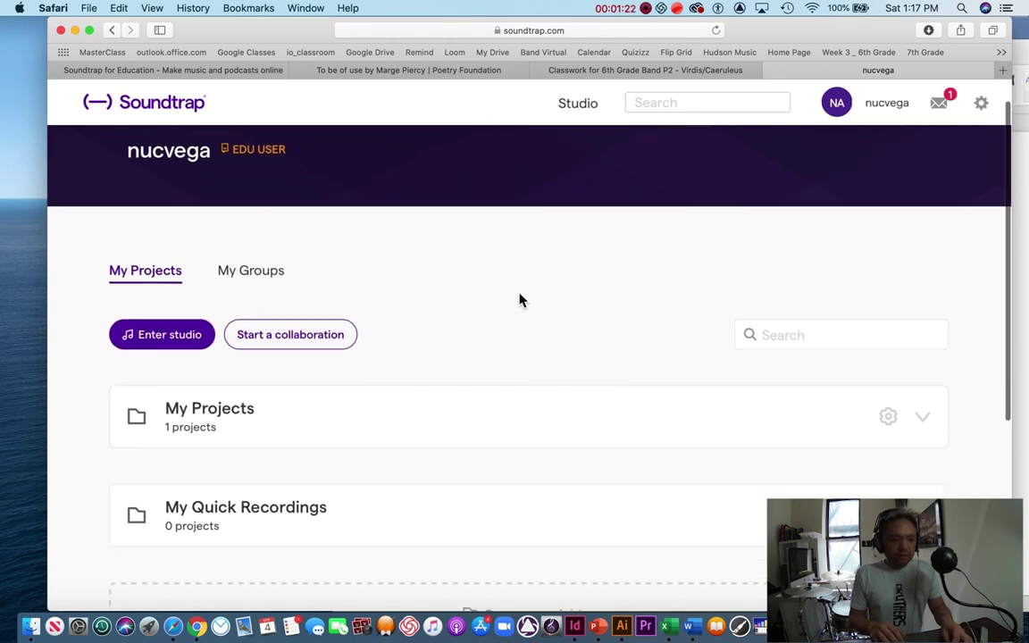
{"action": "scroll", "coordinate": [522, 301], "scroll_direction": "up", "scroll_amount": 1}
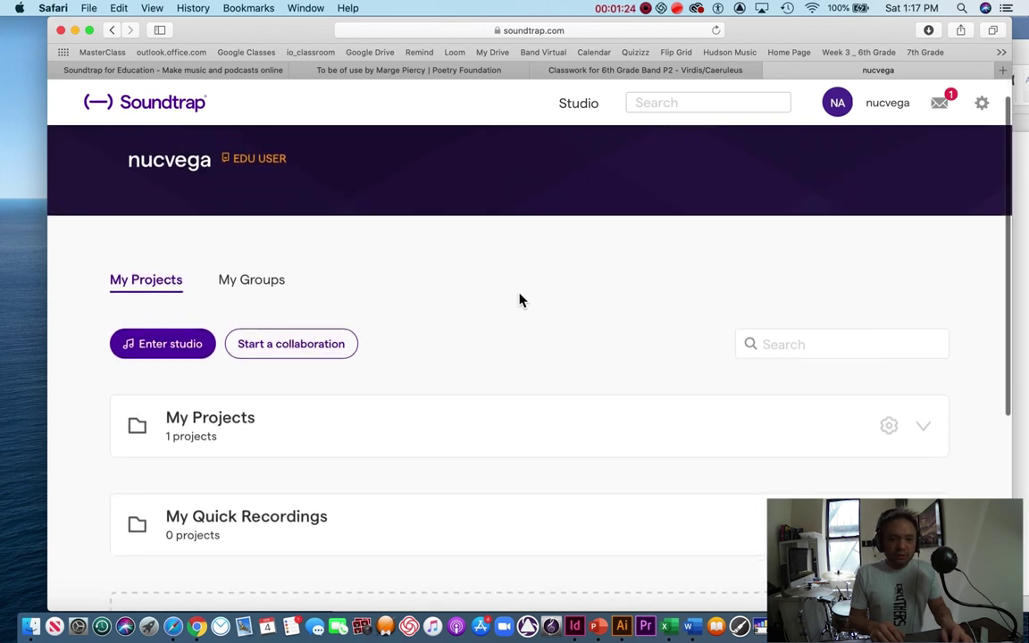
{"action": "scroll", "coordinate": [418, 284], "scroll_direction": "down", "scroll_amount": 2}
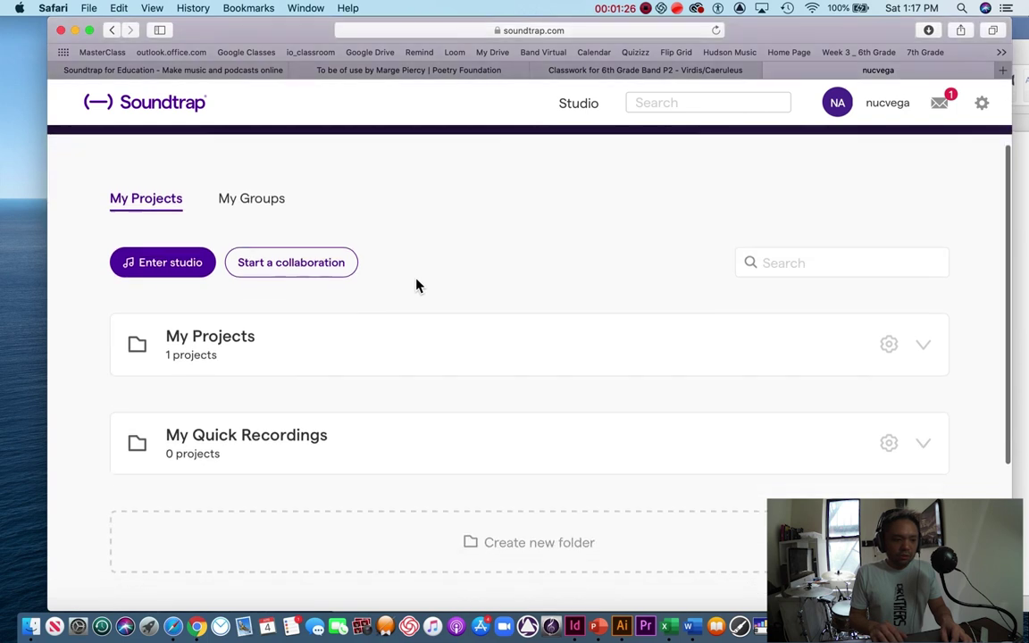
{"action": "left_click", "coordinate": [170, 263]}
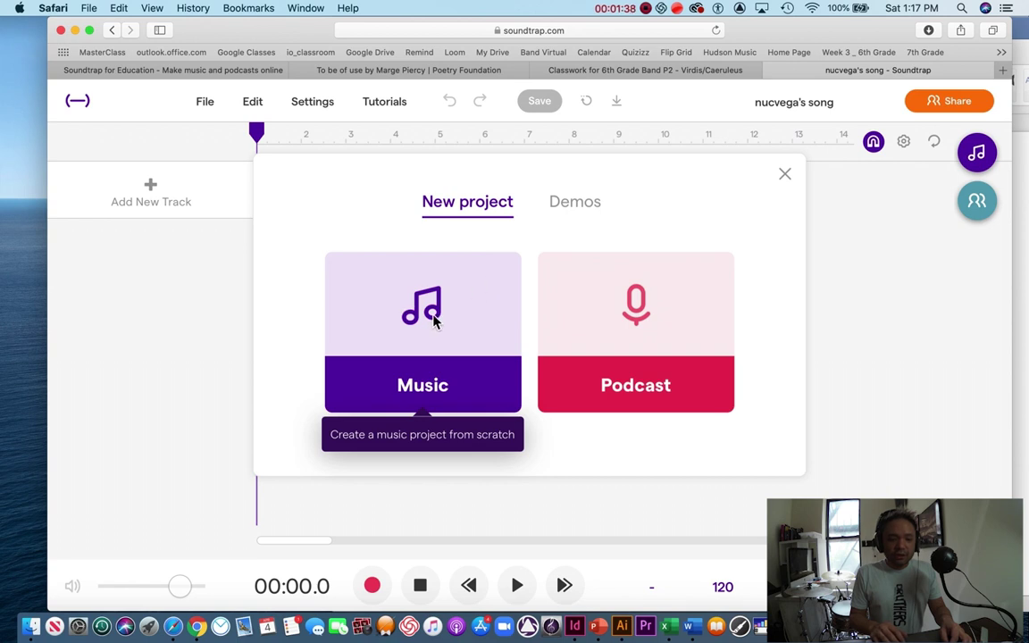
{"action": "left_click", "coordinate": [435, 321]}
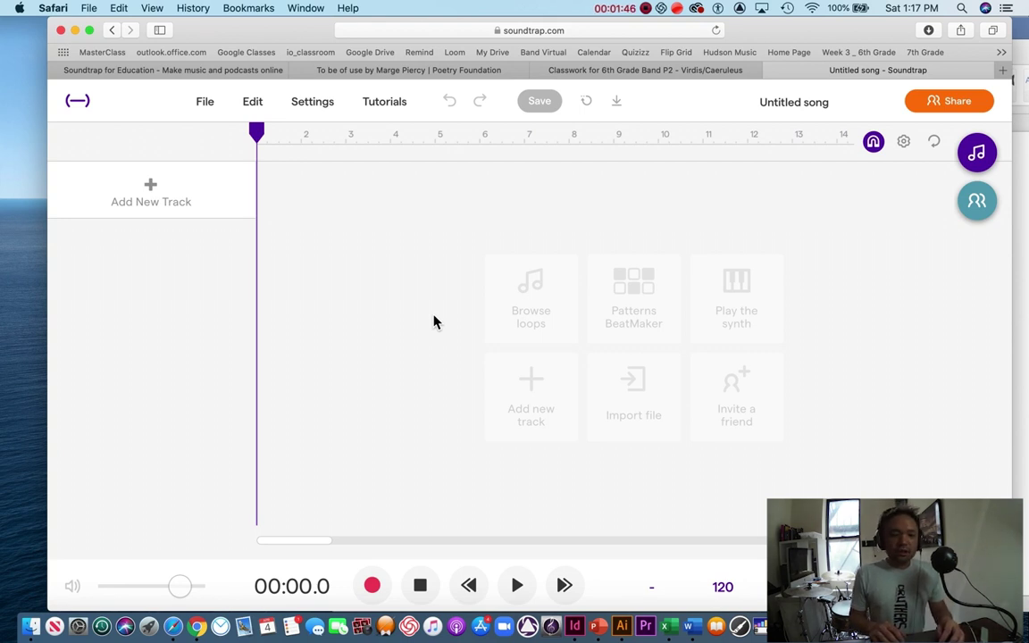
Step: Filter loops to Piano, preview Anthem - Piano Chords 1, and drop it at bar 1
{"action": "left_click", "coordinate": [977, 153]}
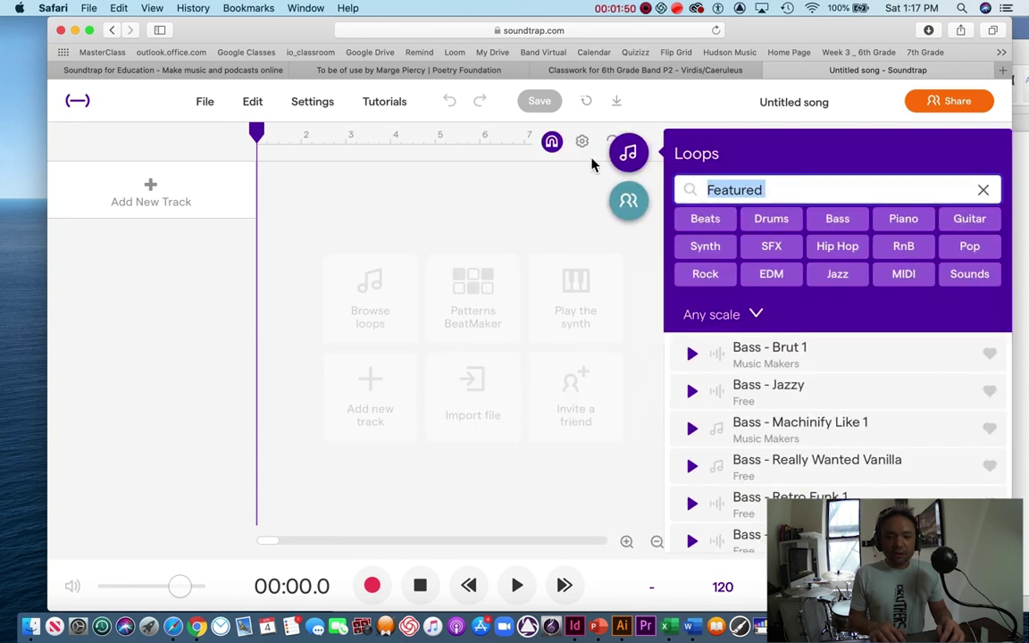
{"action": "left_click", "coordinate": [628, 153]}
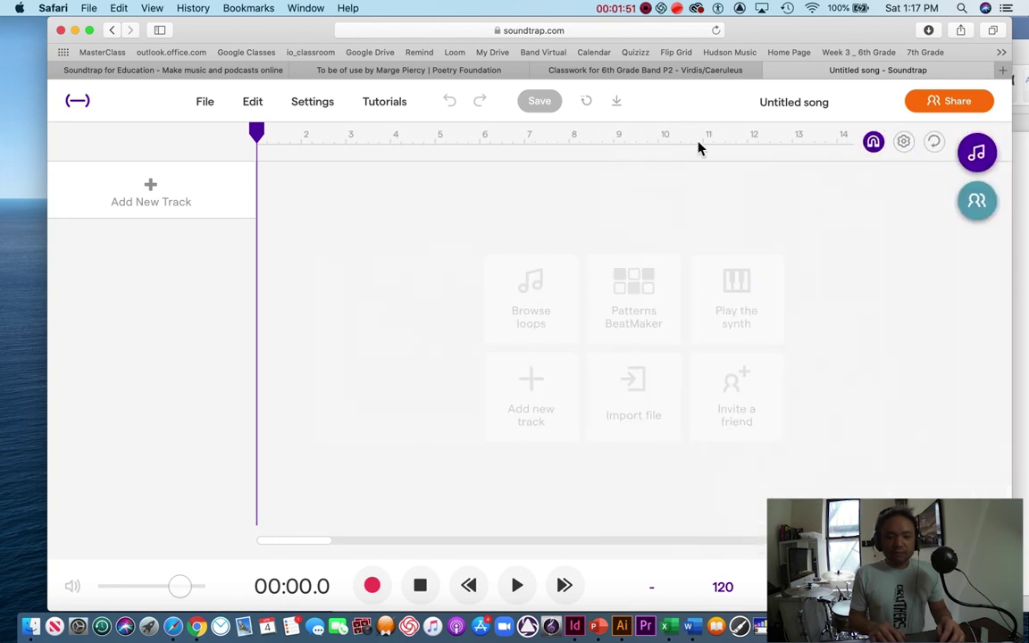
{"action": "left_click", "coordinate": [988, 157]}
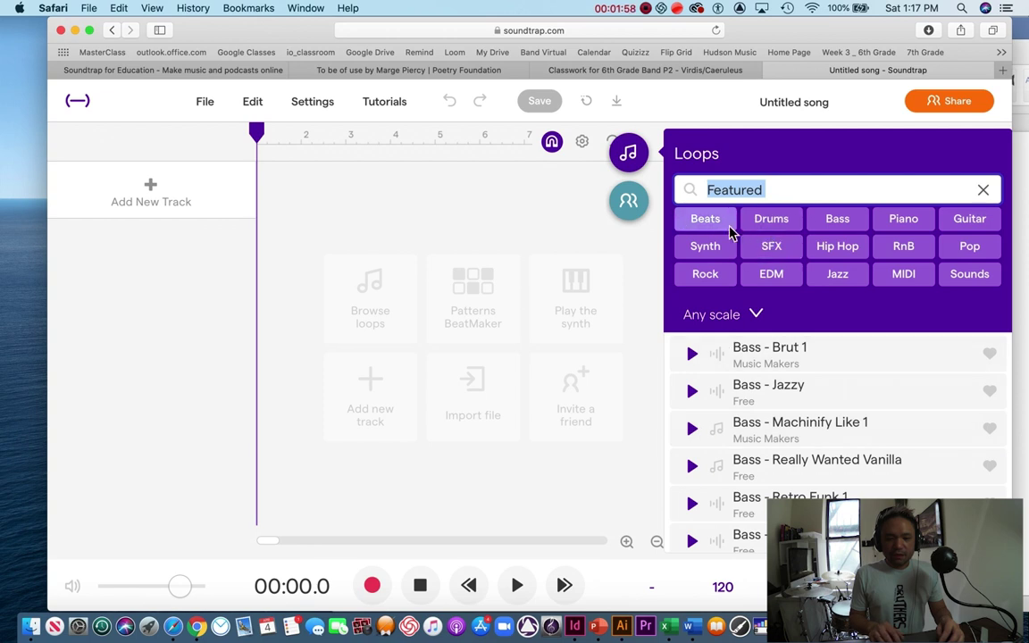
{"action": "left_click", "coordinate": [901, 219]}
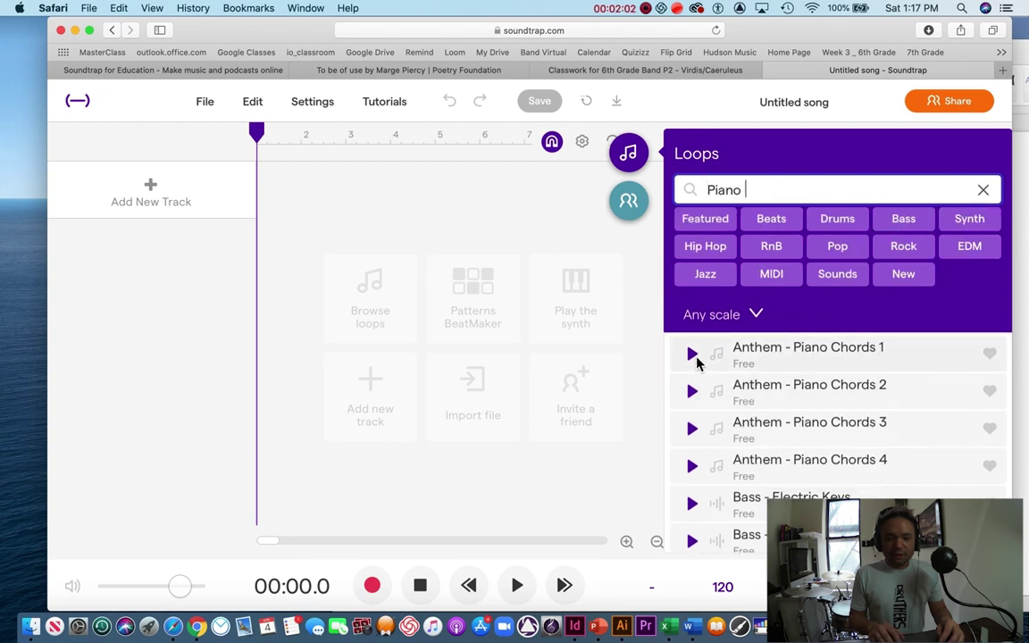
{"action": "left_click", "coordinate": [694, 358]}
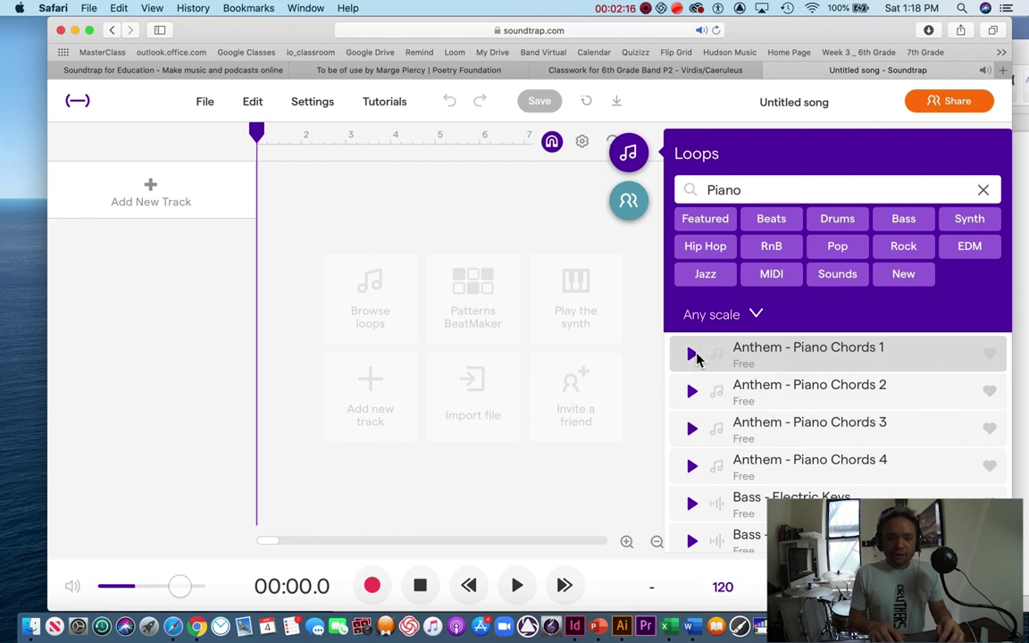
{"action": "left_click", "coordinate": [759, 359]}
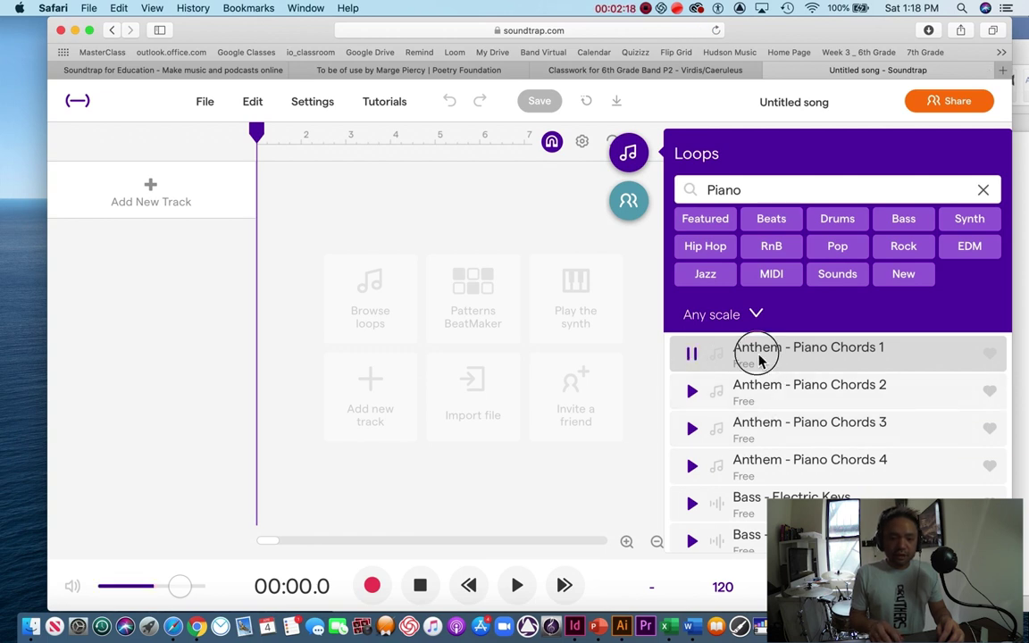
{"action": "left_click_drag", "start_coordinate": [755, 359], "coordinate": [264, 210]}
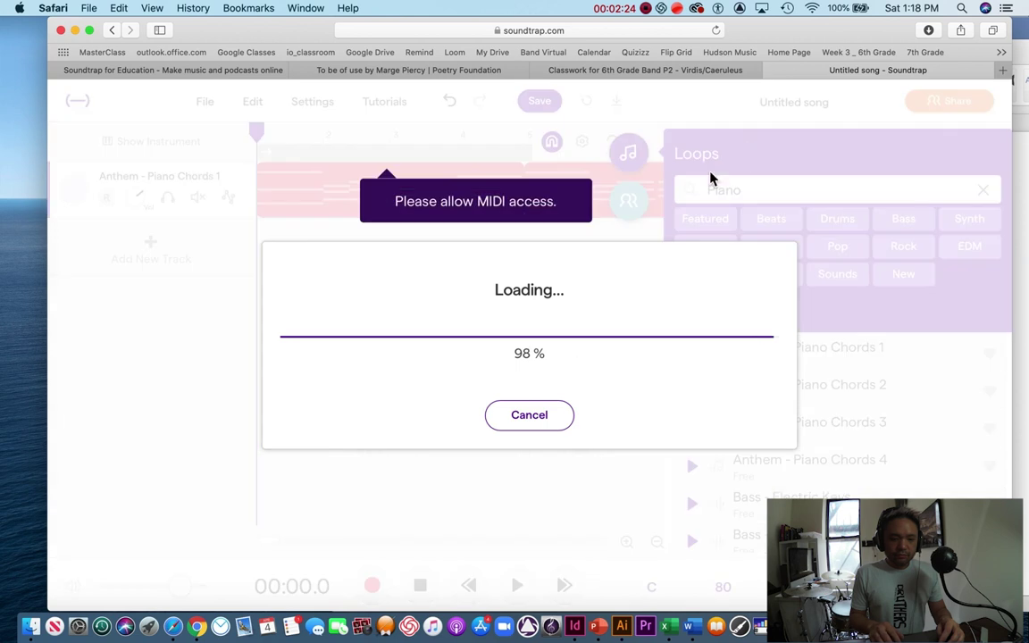
{"action": "key", "text": "space"}
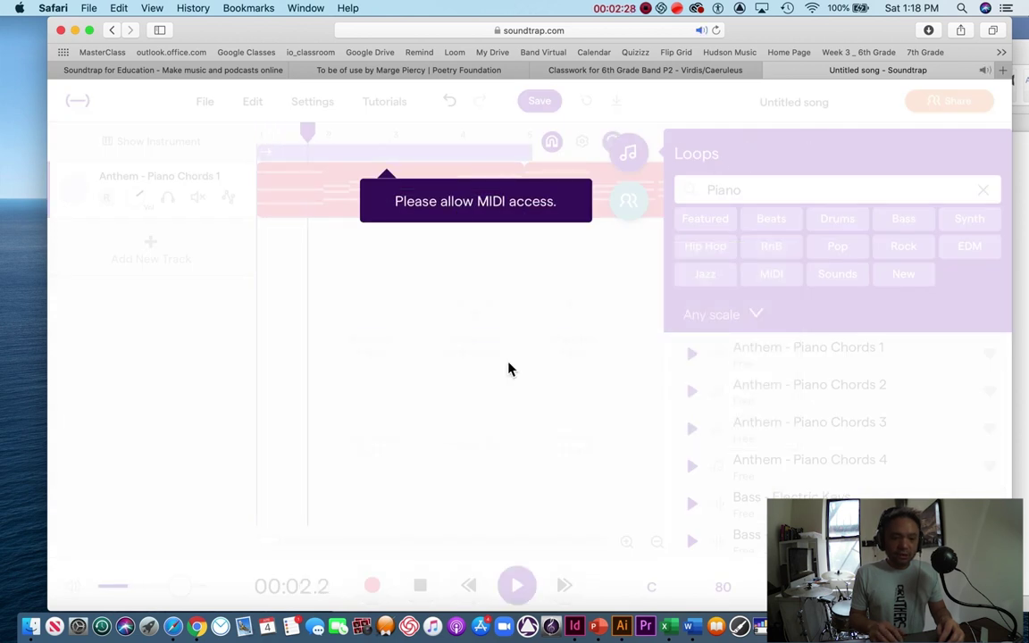
{"action": "left_click", "coordinate": [632, 158]}
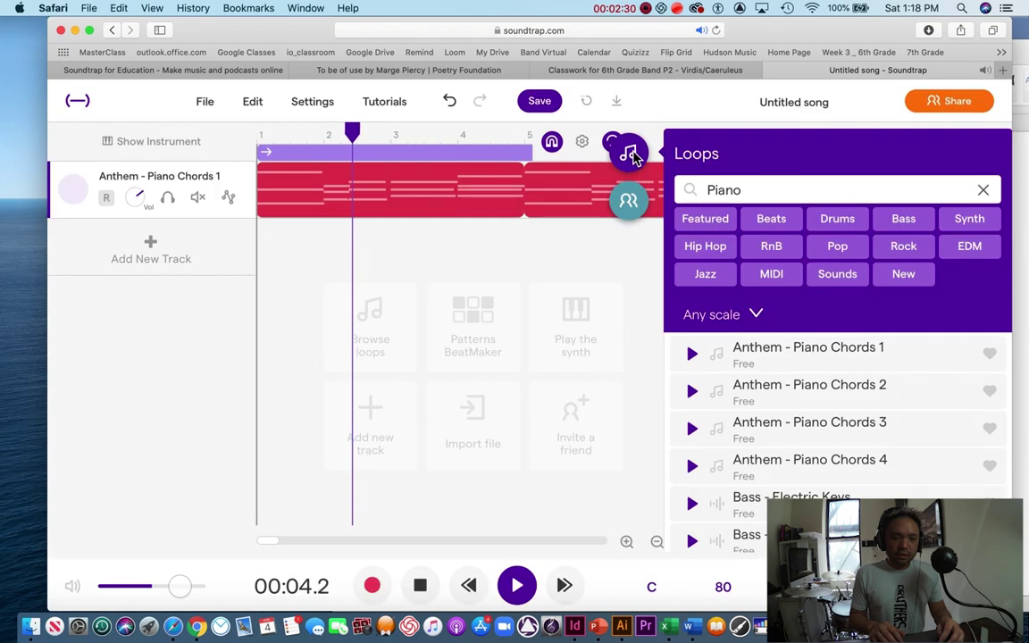
Step: Close the Loops panel and bring up the Add New Track instrument chooser
{"action": "left_click", "coordinate": [632, 159]}
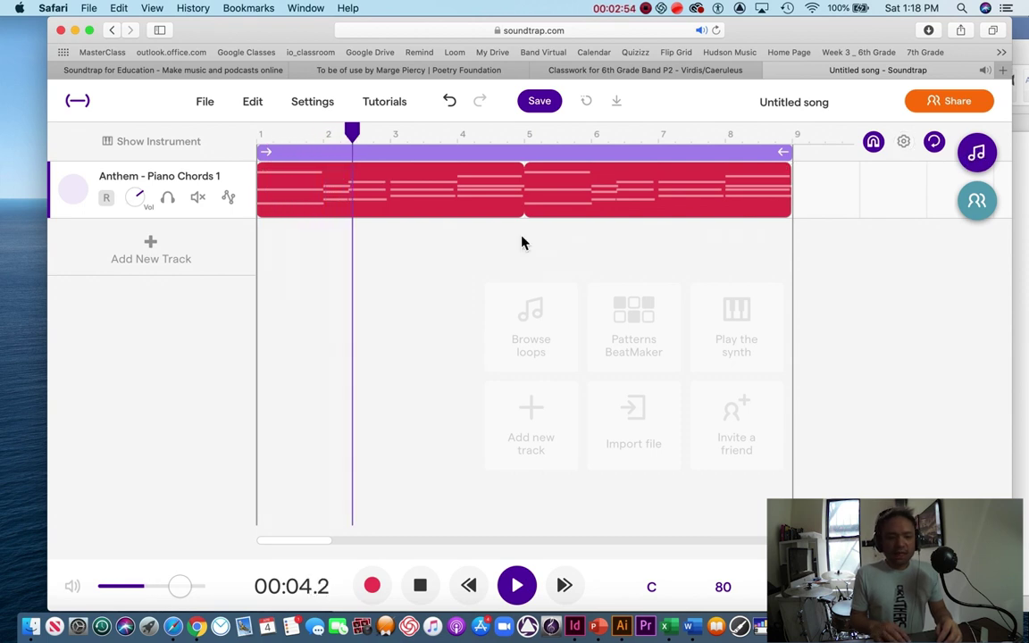
{"action": "left_click", "coordinate": [151, 246]}
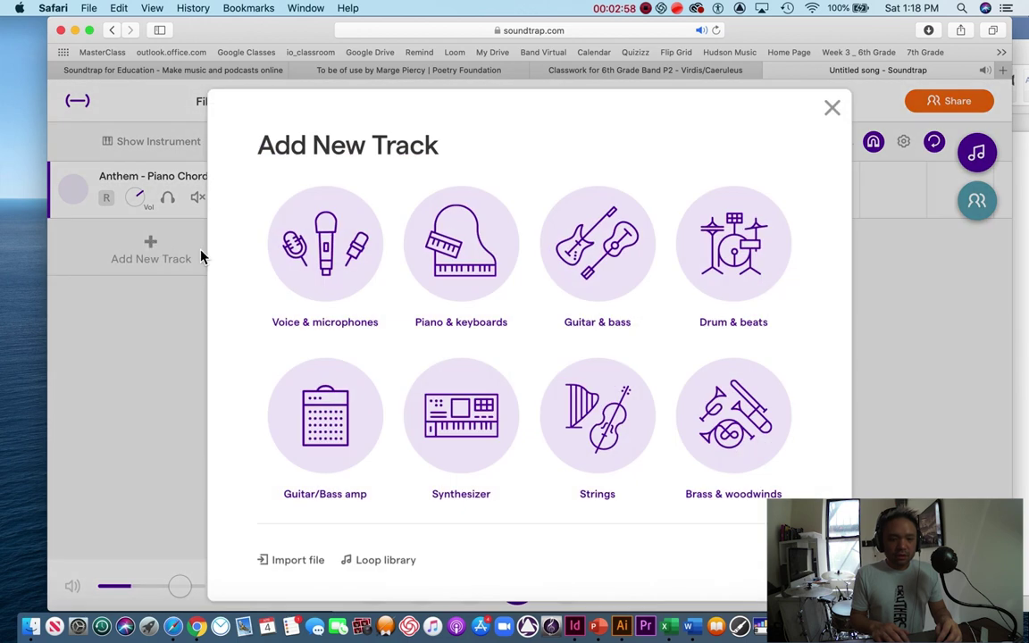
Step: Add a Drum & beats Vanilla track, close its editor, and reset the playhead to bar 1
{"action": "left_click", "coordinate": [733, 253]}
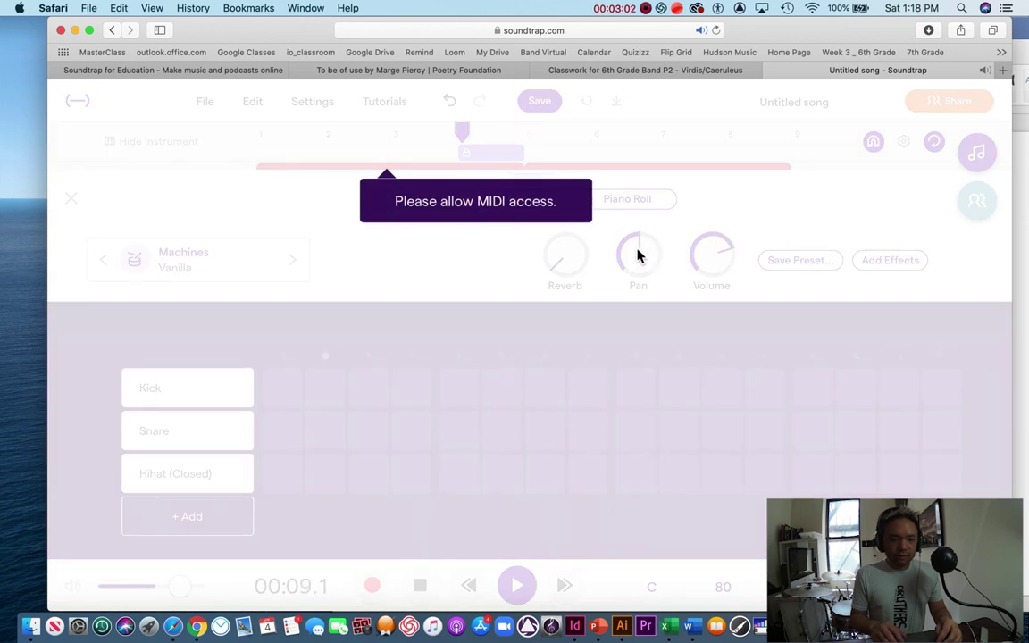
{"action": "left_click", "coordinate": [538, 217]}
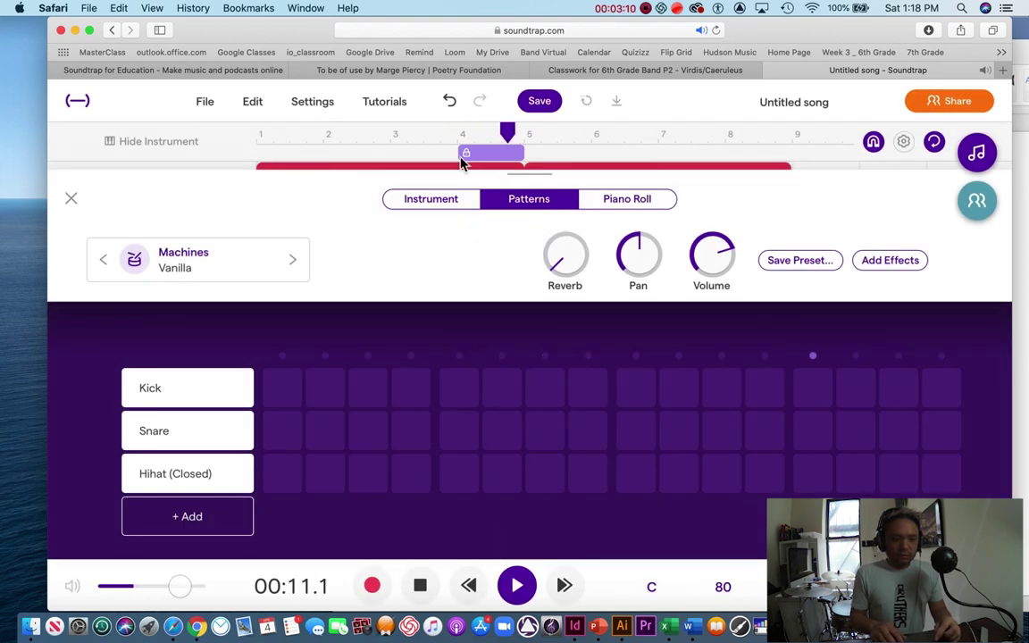
{"action": "left_click", "coordinate": [428, 157]}
{"action": "left_click_drag", "start_coordinate": [429, 158], "coordinate": [398, 160]}
{"action": "key", "text": "space"}
{"action": "left_click", "coordinate": [69, 200]}
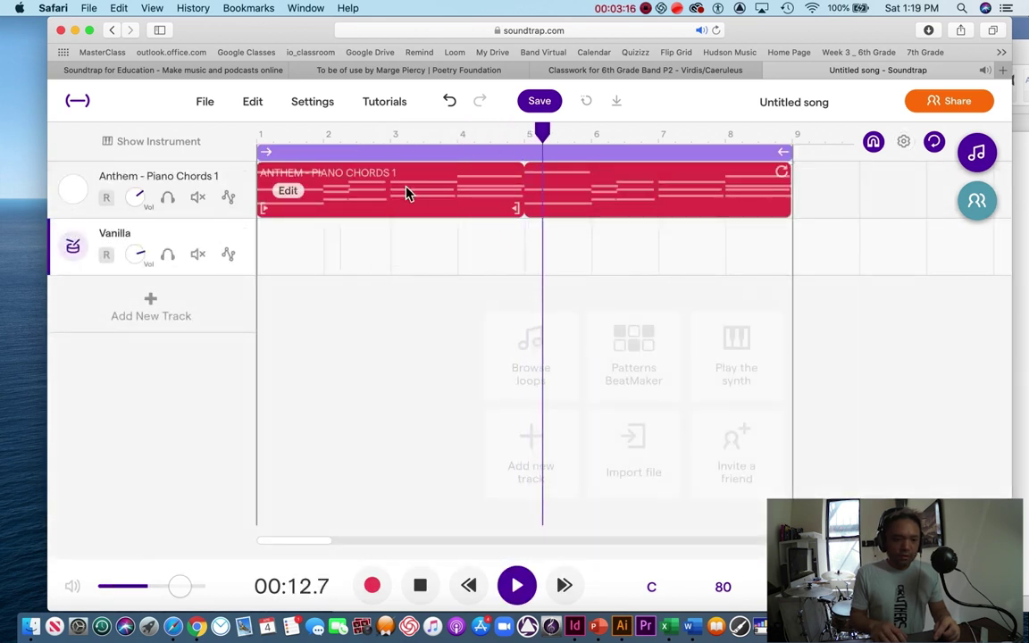
{"action": "key", "text": "space"}
{"action": "left_click_drag", "start_coordinate": [550, 135], "coordinate": [261, 150]}
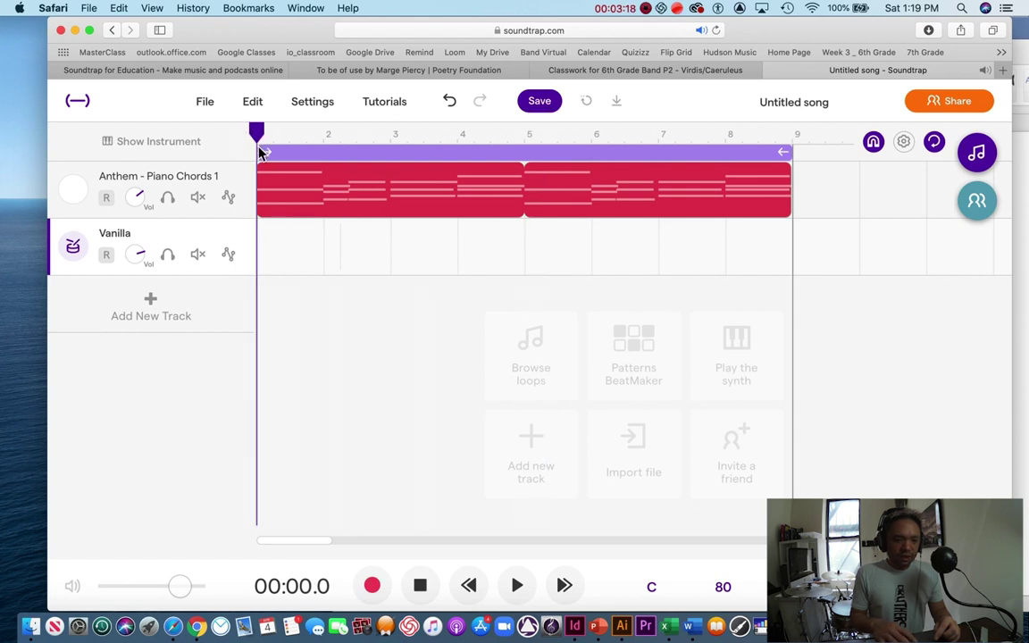
Step: Show the Vanilla drum pads and audition them with the 8, D and A keys
{"action": "left_click", "coordinate": [75, 249]}
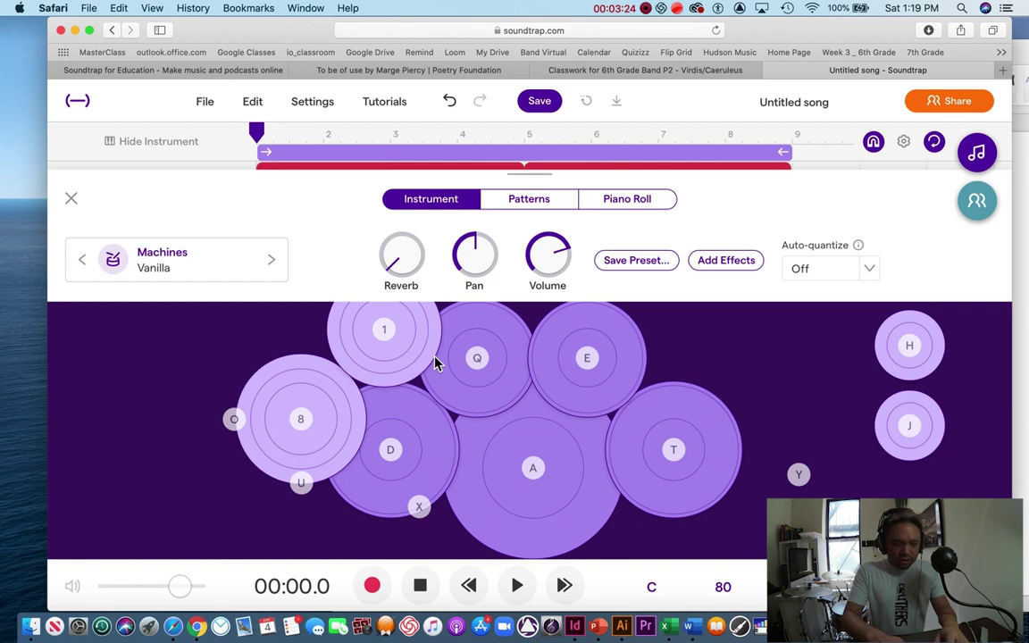
{"action": "key", "text": "8"}
{"action": "key", "text": "8"}
{"action": "key", "text": "8"}
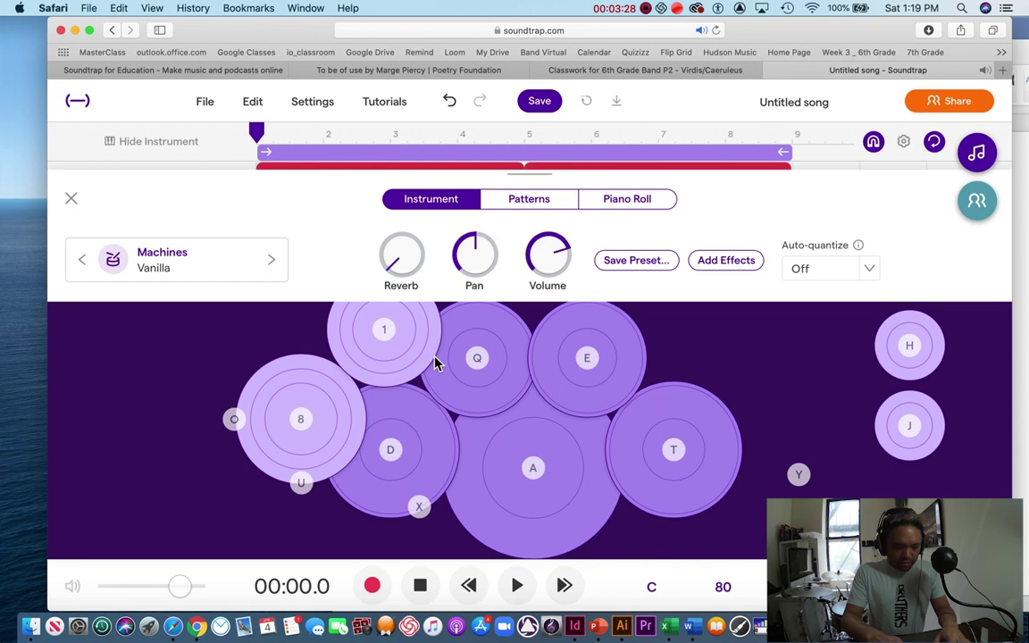
{"action": "key", "text": "8"}
{"action": "key", "text": "8"}
{"action": "key", "text": "d"}
{"action": "key", "text": "d"}
{"action": "key", "text": "a"}
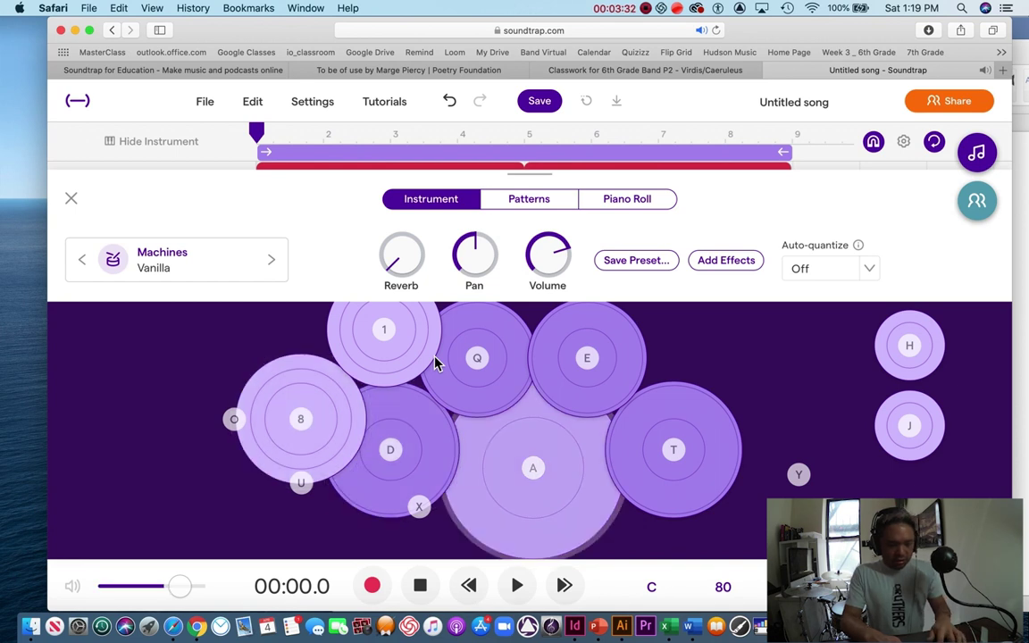
{"action": "key", "text": "a"}
{"action": "key", "text": "8"}
{"action": "key", "text": "a"}
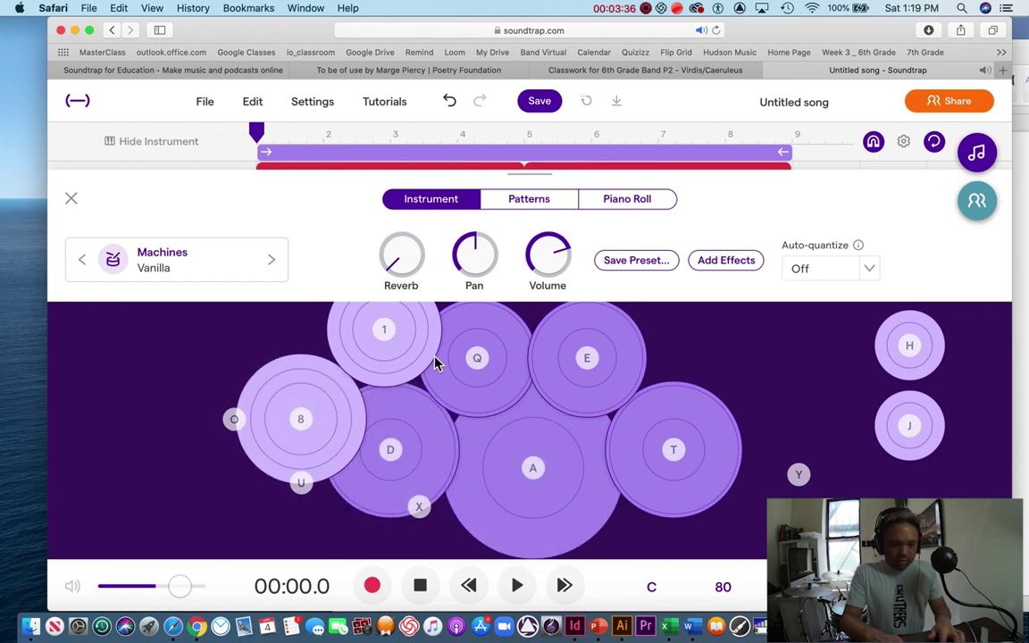
{"action": "key", "text": "8"}
{"action": "key", "text": "8"}
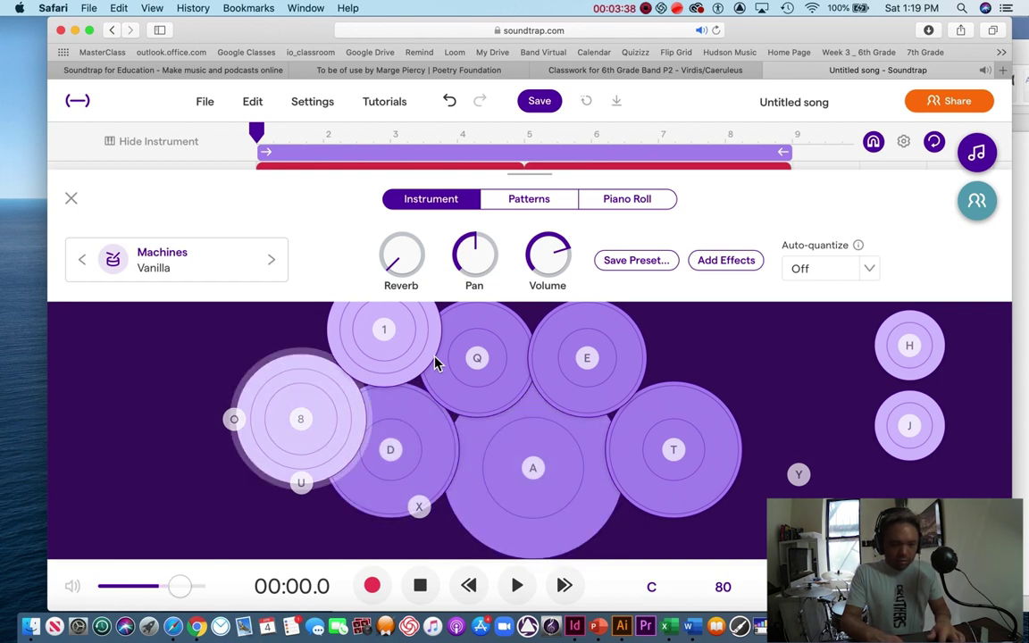
Step: In the Patterns grid, add kicks on steps 1 and 5, closed hi-hats on 1, 5 and 10, plus a new row
{"action": "left_click", "coordinate": [536, 206]}
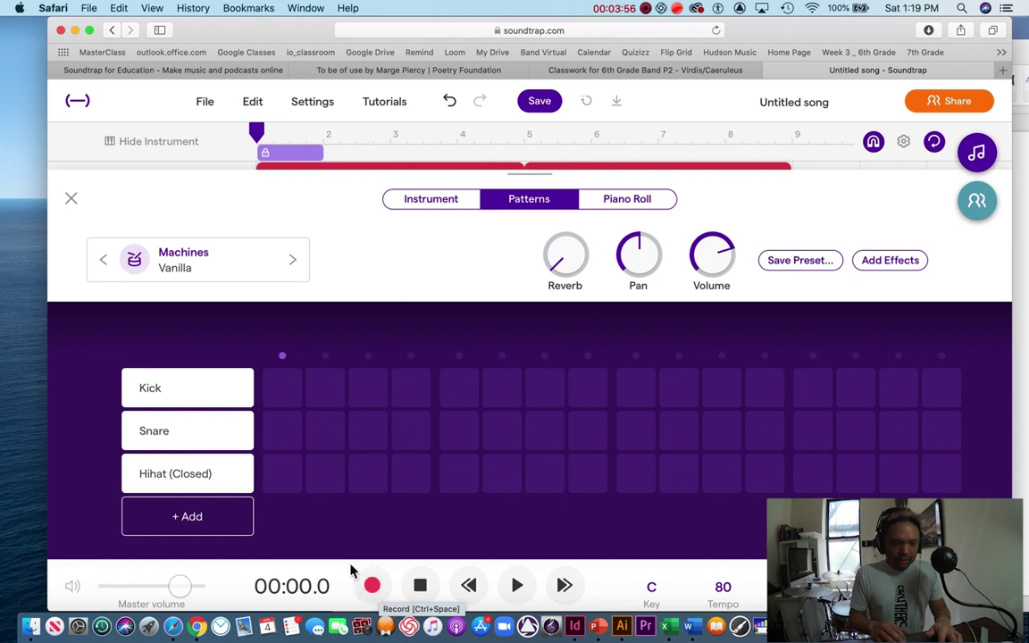
{"action": "left_click", "coordinate": [285, 482]}
{"action": "key", "text": "space"}
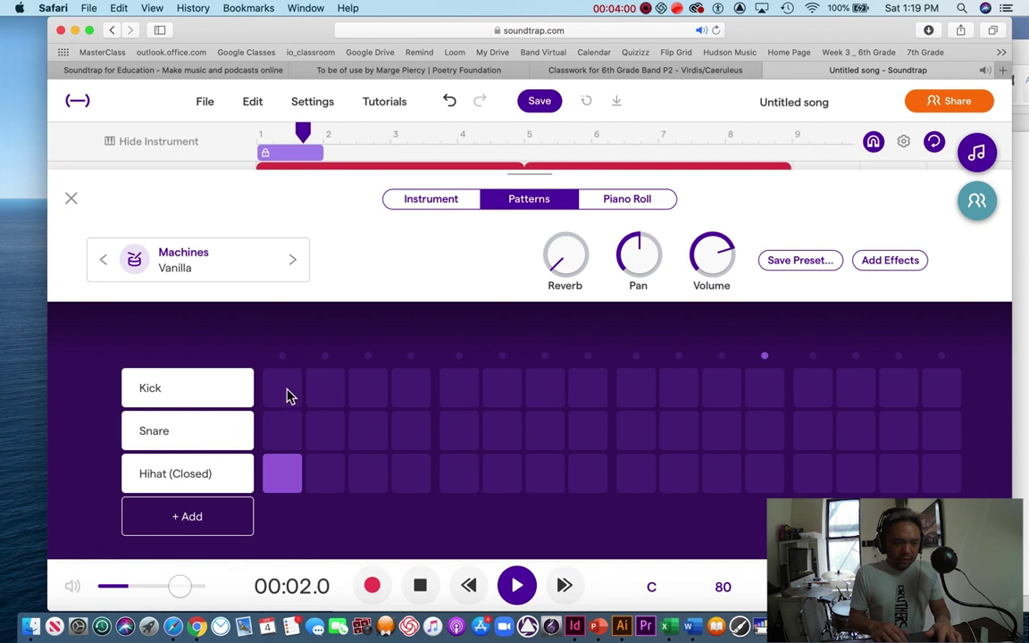
{"action": "left_click", "coordinate": [284, 390]}
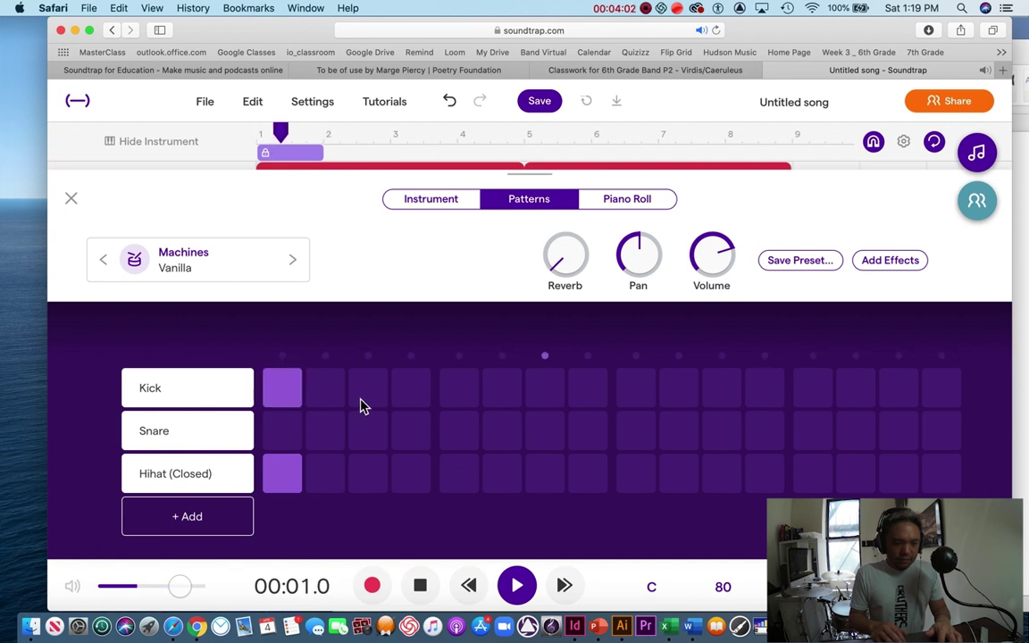
{"action": "left_click", "coordinate": [459, 393]}
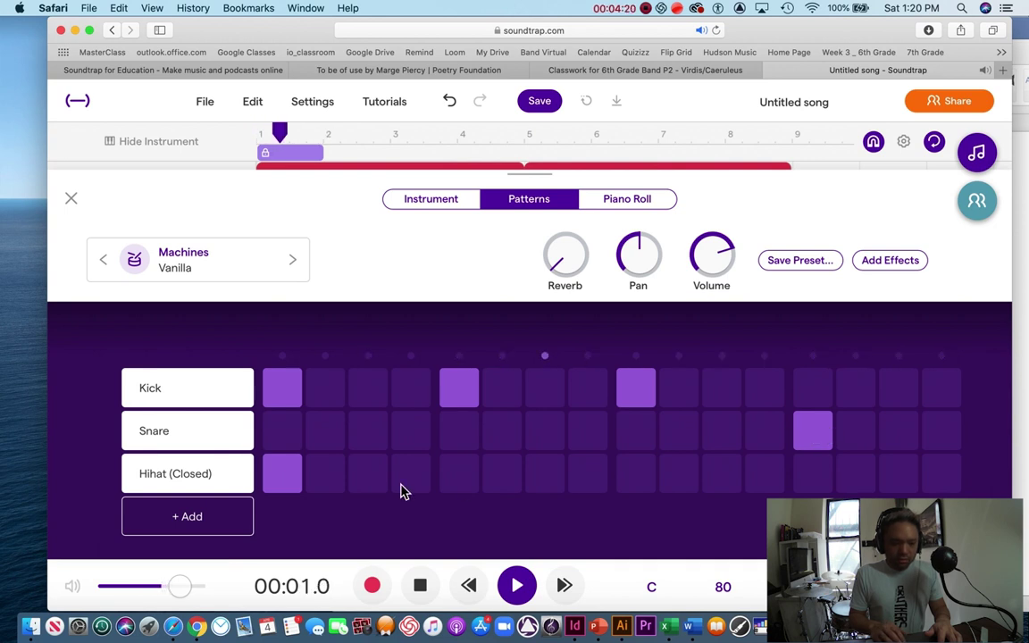
{"action": "left_click", "coordinate": [468, 483]}
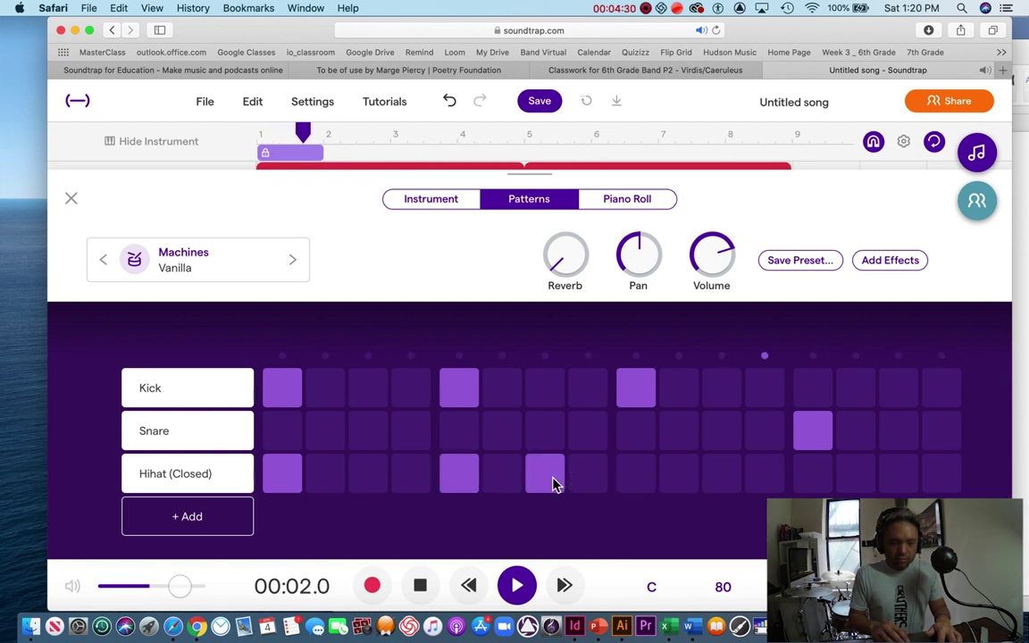
{"action": "left_click", "coordinate": [676, 481]}
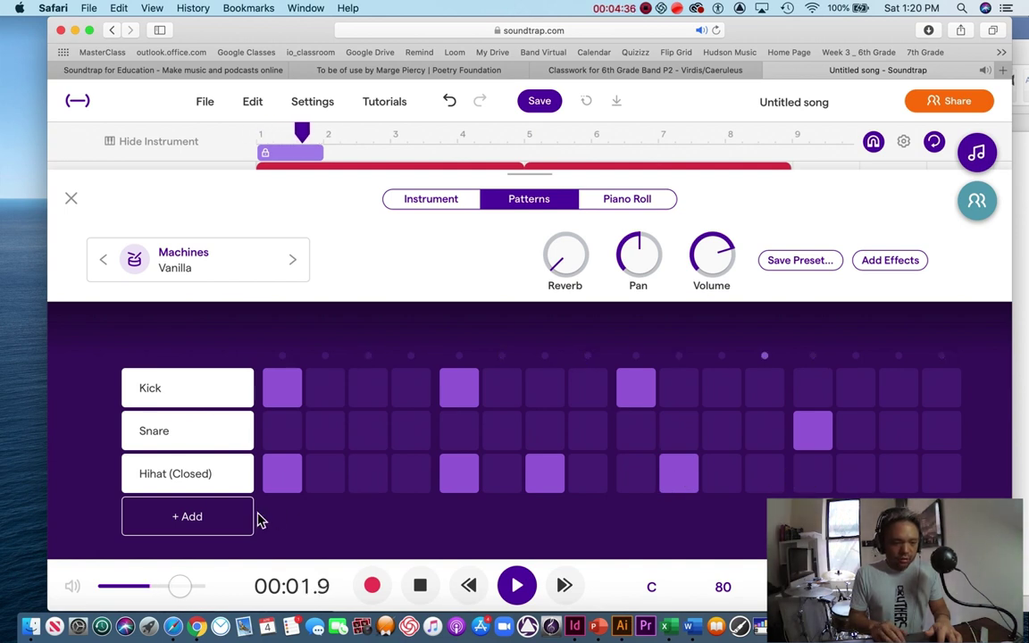
{"action": "left_click", "coordinate": [226, 520]}
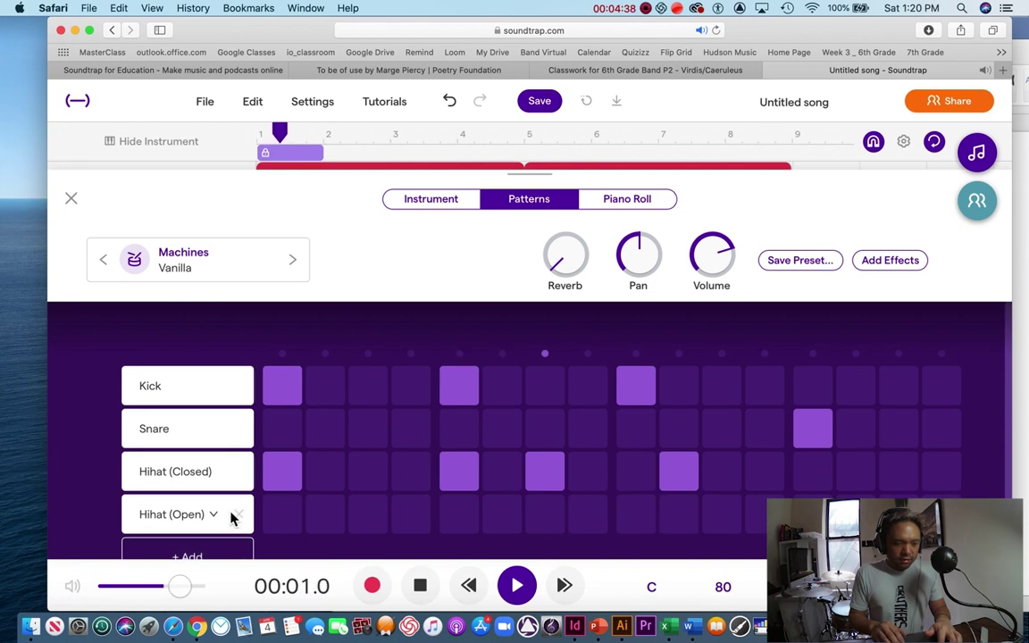
Step: Make the new row a Low Tom, switch the kit to the XX preset, and close the editor
{"action": "left_click", "coordinate": [213, 518]}
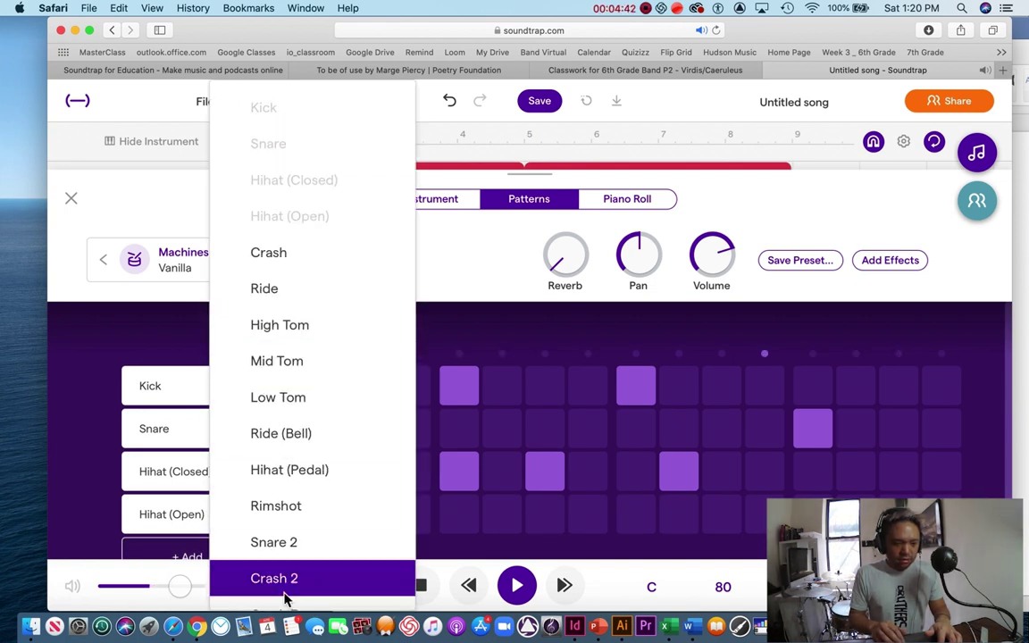
{"action": "left_click", "coordinate": [311, 408]}
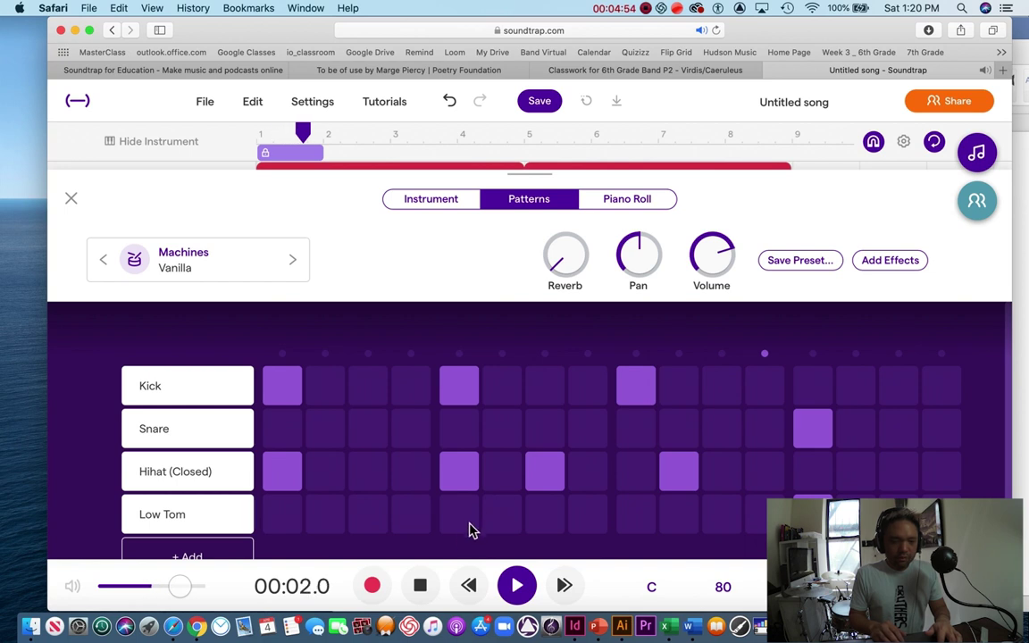
{"action": "left_click", "coordinate": [420, 582]}
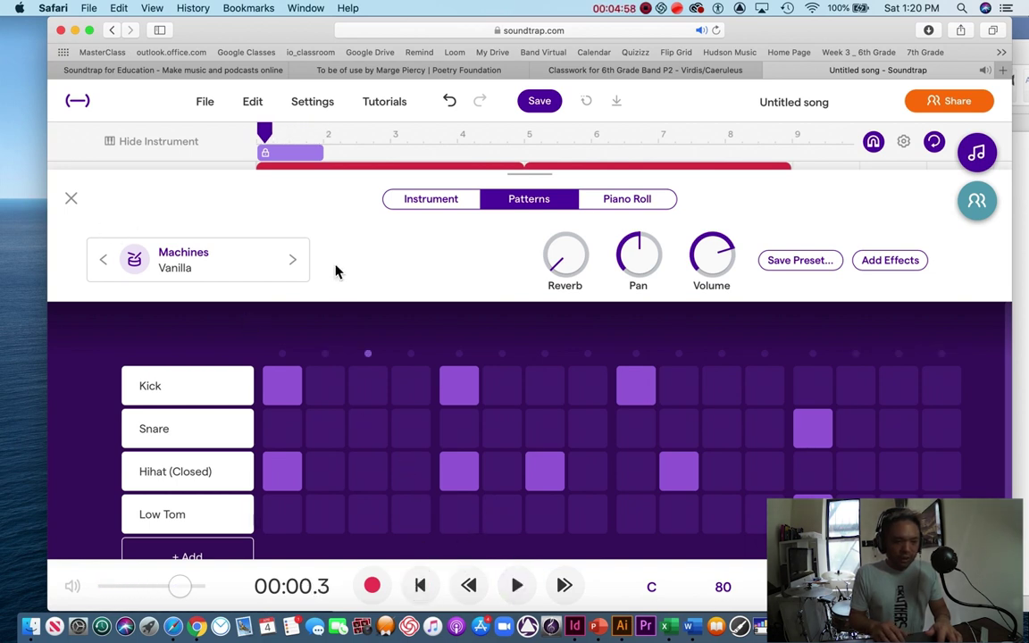
{"action": "left_click", "coordinate": [517, 586]}
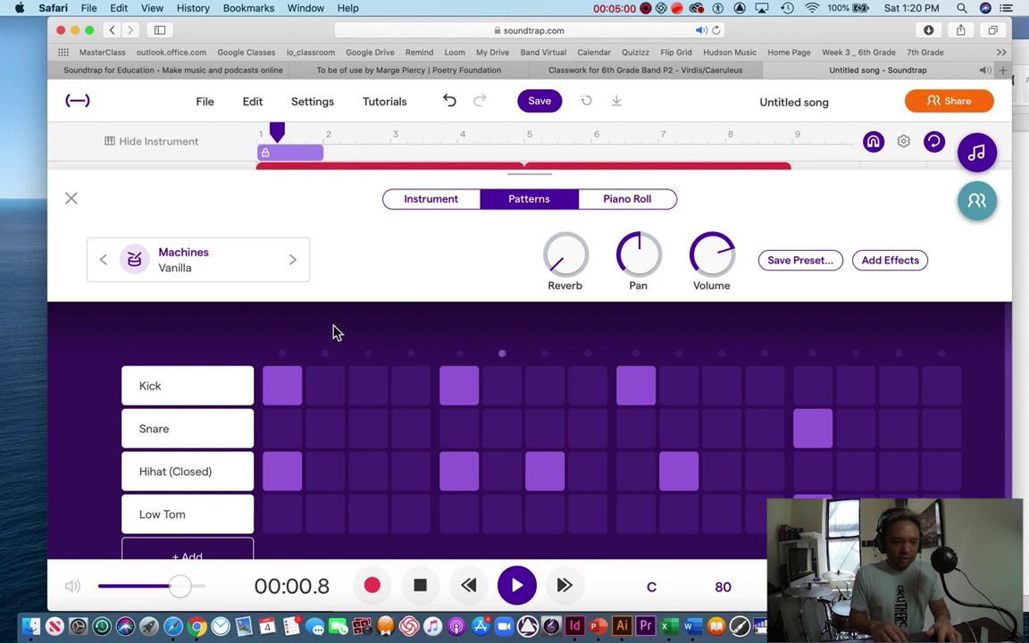
{"action": "left_click", "coordinate": [294, 263]}
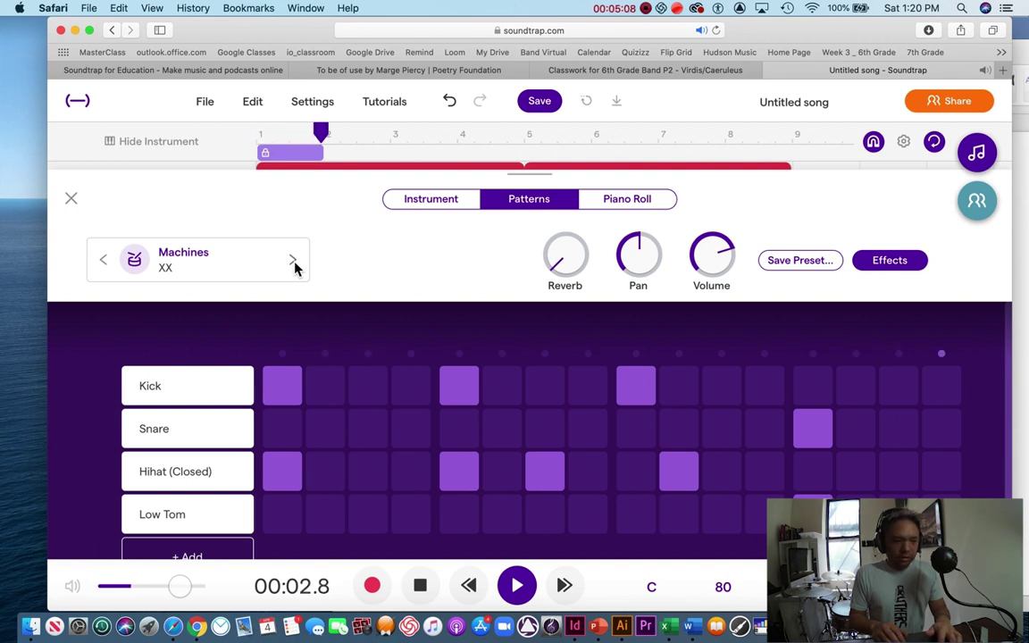
{"action": "left_click", "coordinate": [71, 198]}
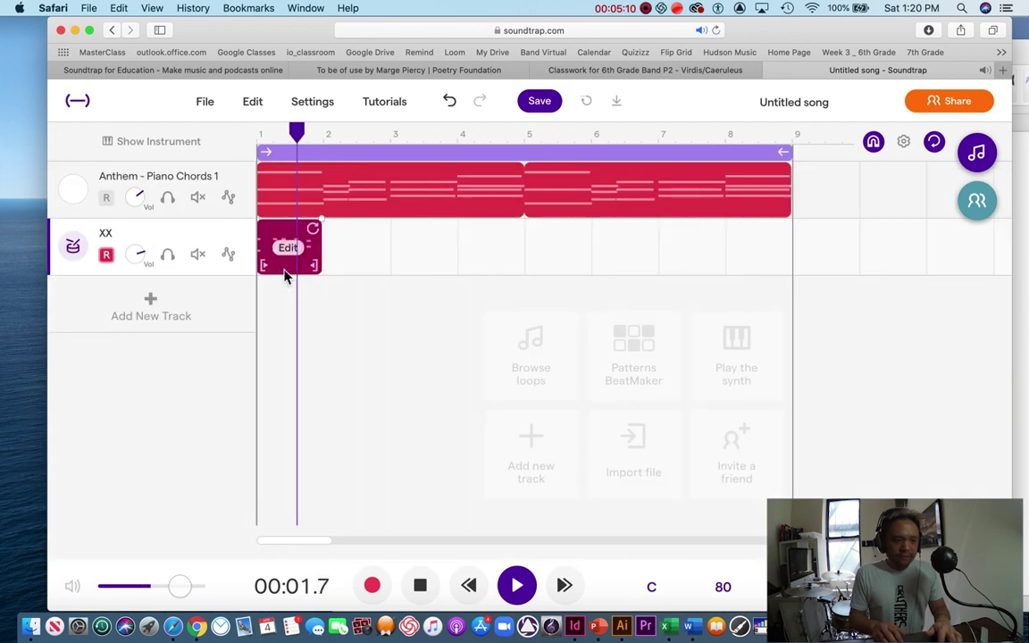
Step: Drag the XX drum clip's loop handle out to bar 9 and play the song from bar 1
{"action": "key", "text": "space"}
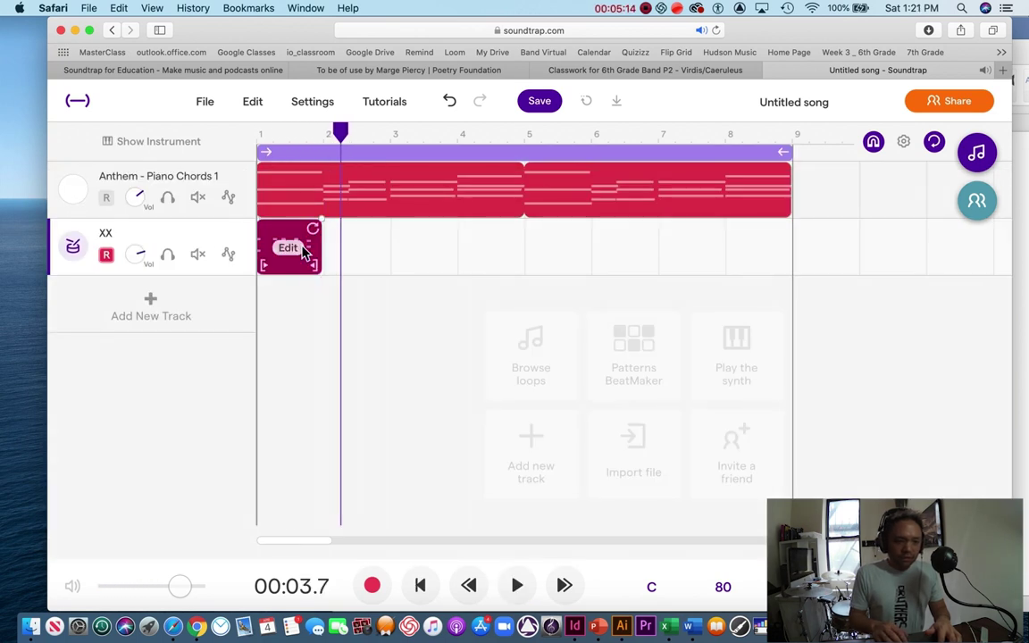
{"action": "left_click_drag", "start_coordinate": [345, 134], "coordinate": [289, 132]}
{"action": "key", "text": "space"}
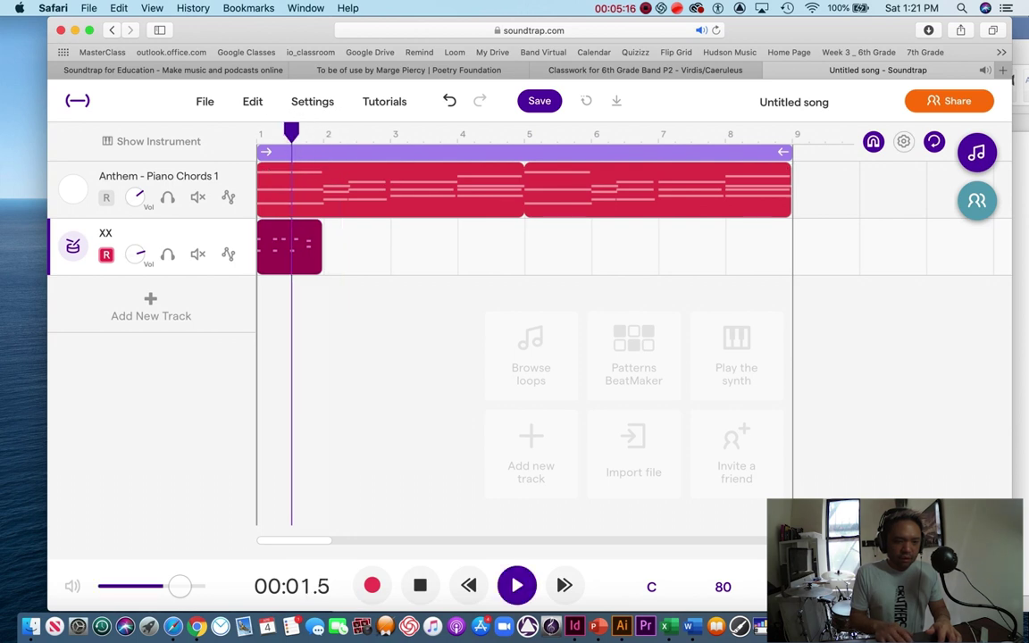
{"action": "key", "text": "space"}
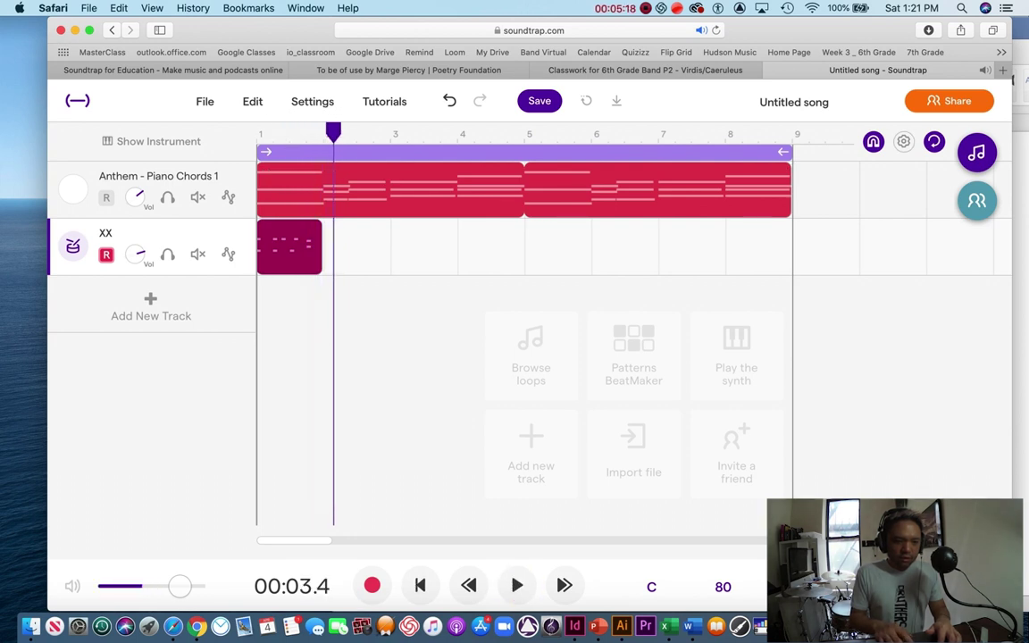
{"action": "left_click", "coordinate": [314, 234]}
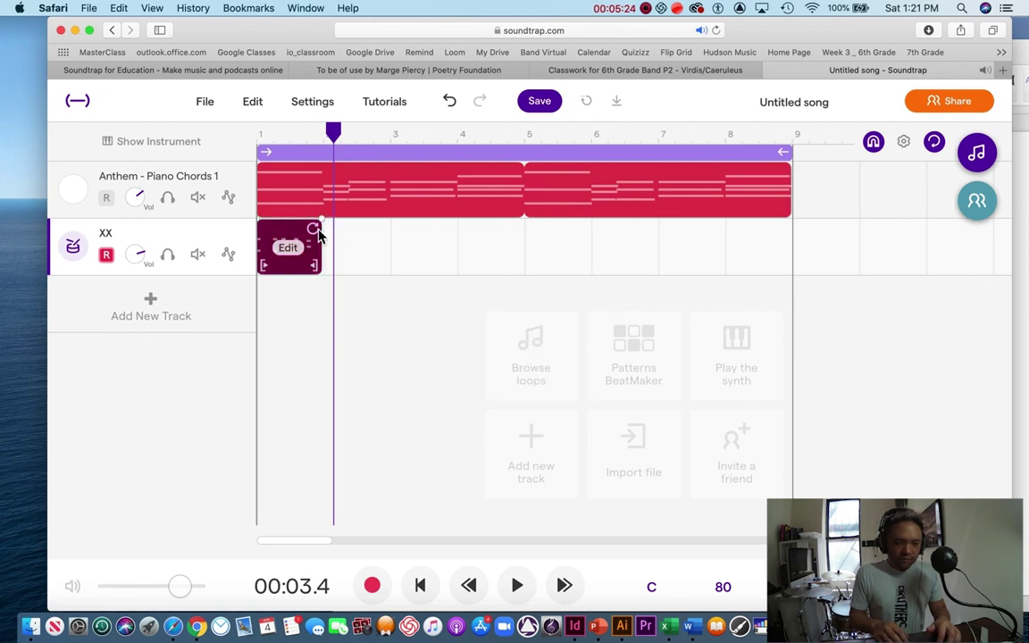
{"action": "left_click_drag", "start_coordinate": [320, 233], "coordinate": [788, 263]}
{"action": "left_click_drag", "start_coordinate": [334, 131], "coordinate": [256, 134]}
{"action": "key", "text": "space"}
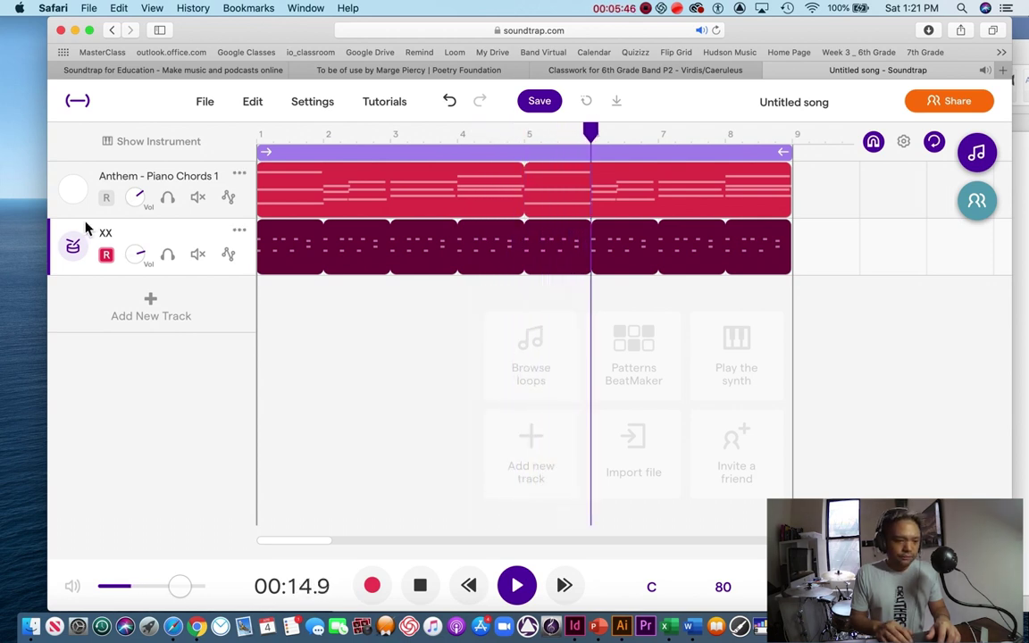
{"action": "left_click", "coordinate": [154, 305]}
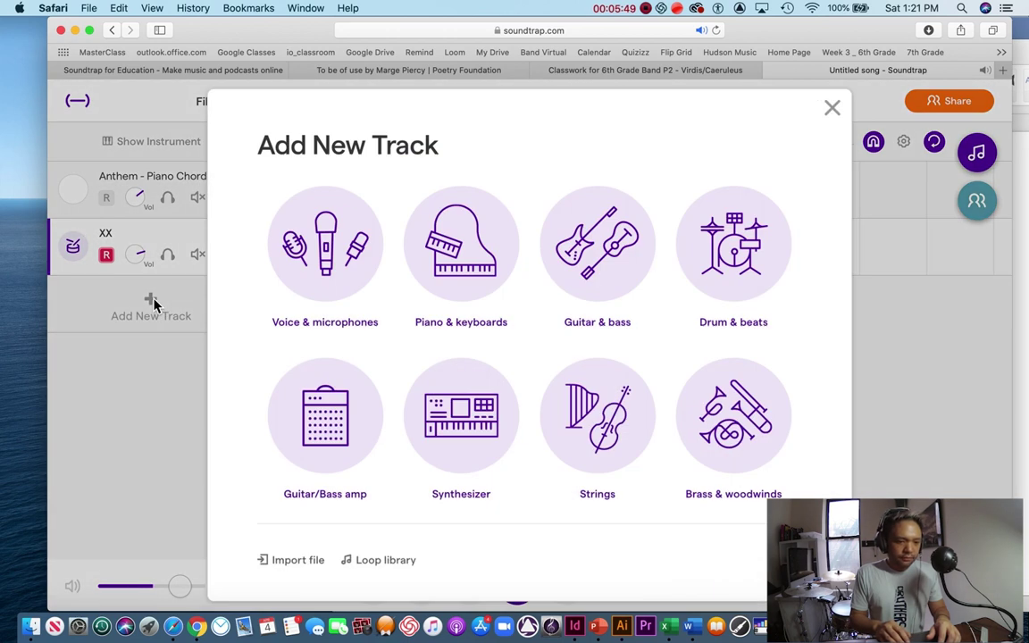
Step: Add a new Piano & keyboards instrument track
{"action": "left_click", "coordinate": [478, 248]}
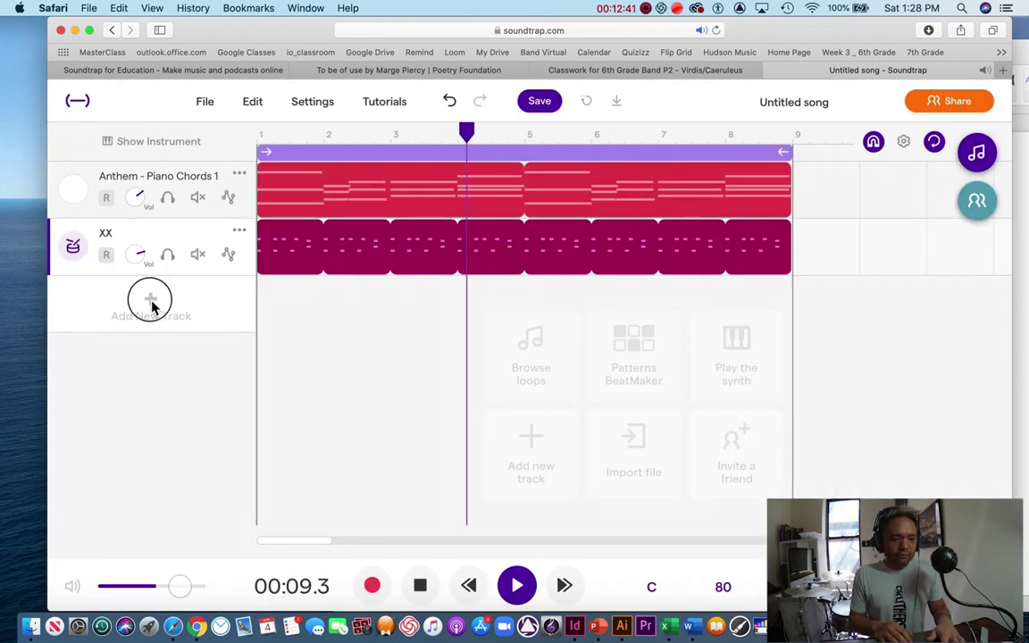
{"action": "left_click", "coordinate": [151, 307]}
{"action": "left_click", "coordinate": [462, 261]}
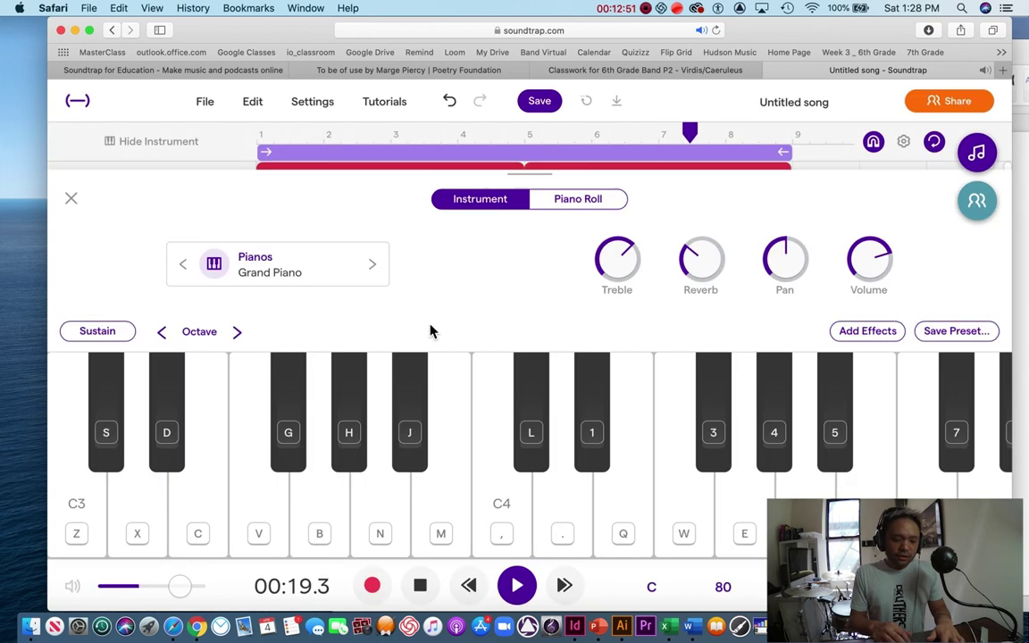
Step: Play N, comma and E notes on the piano along with the song
{"action": "key", "text": "n"}
{"action": "key", "text": "n"}
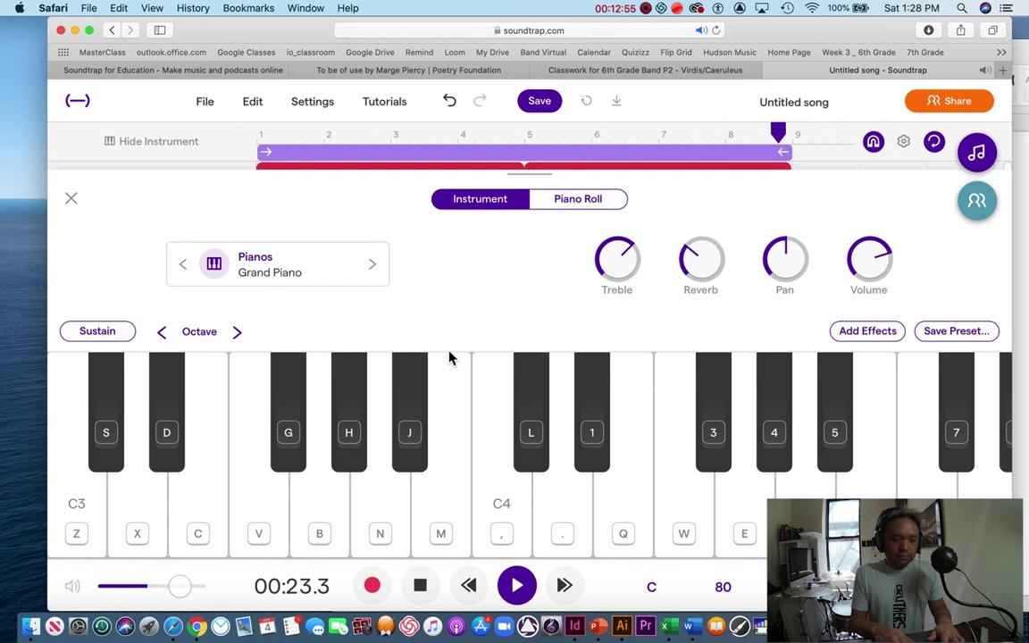
{"action": "key", "text": "n"}
{"action": "key", "text": "comma"}
{"action": "key", "text": "e"}
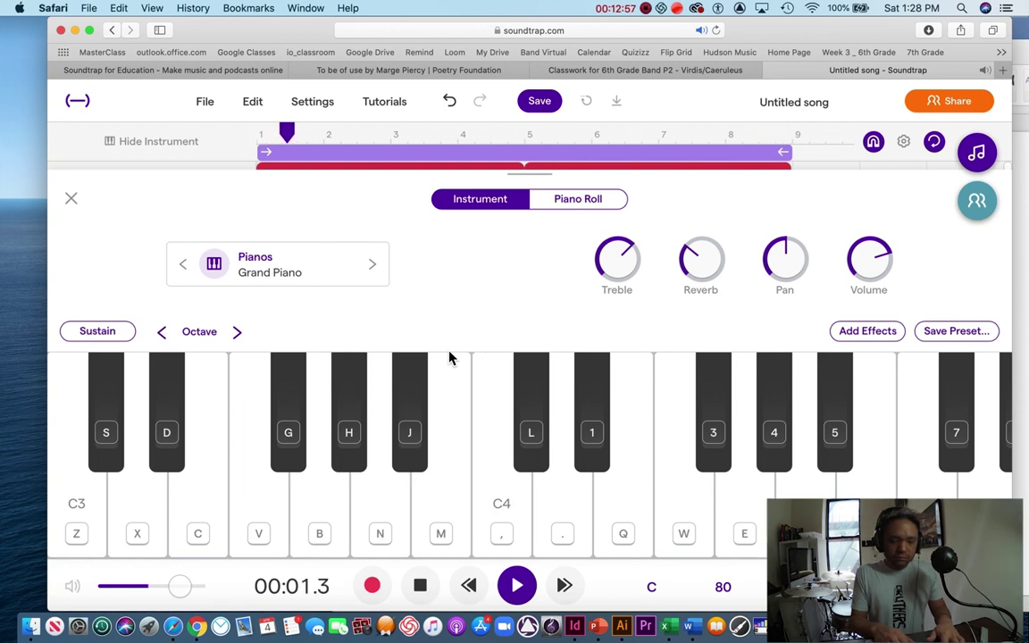
{"action": "key", "text": "n"}
{"action": "key", "text": "comma"}
{"action": "key", "text": "e"}
{"action": "key", "text": "n"}
{"action": "key", "text": "comma"}
{"action": "key", "text": "e"}
Step: Switch the piano sound to Grandma's Ocean Wave and try the melody with it
{"action": "left_click", "coordinate": [372, 263]}
{"action": "key", "text": "b"}
{"action": "key", "text": "m"}
{"action": "key", "text": "e"}
{"action": "key", "text": "b"}
{"action": "key", "text": "n"}
{"action": "key", "text": "e"}
{"action": "key", "text": "comma"}
{"action": "key", "text": "e"}
{"action": "key", "text": "n"}
{"action": "key", "text": "comma"}
{"action": "key", "text": "e"}
{"action": "key", "text": "n"}
{"action": "key", "text": "e"}
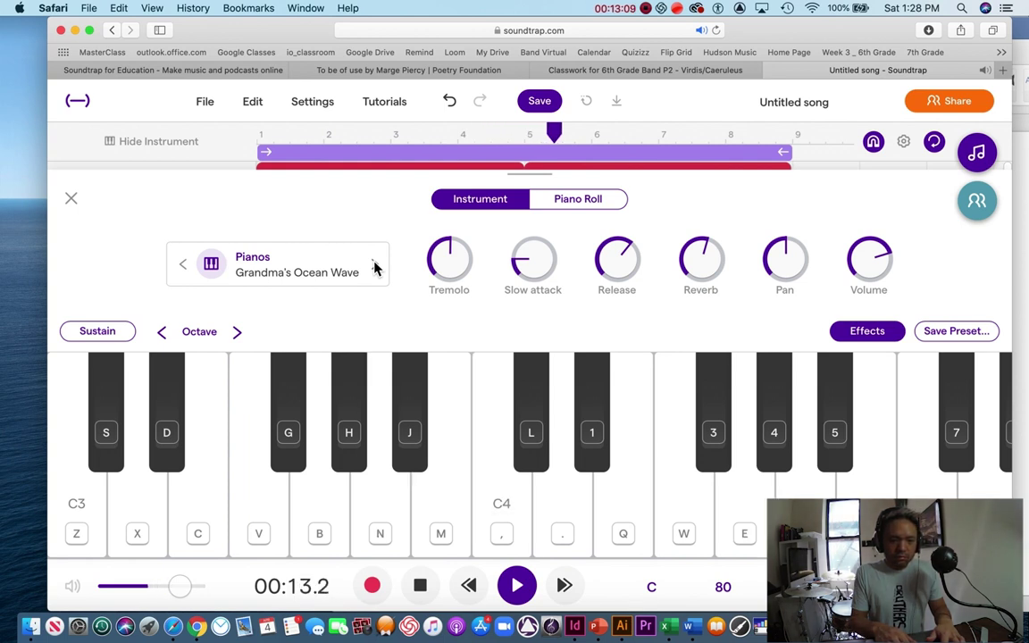
Step: Hold an A, add C4 above it, then play G and the N-comma-E pattern with playback
{"action": "key", "text": "n"}
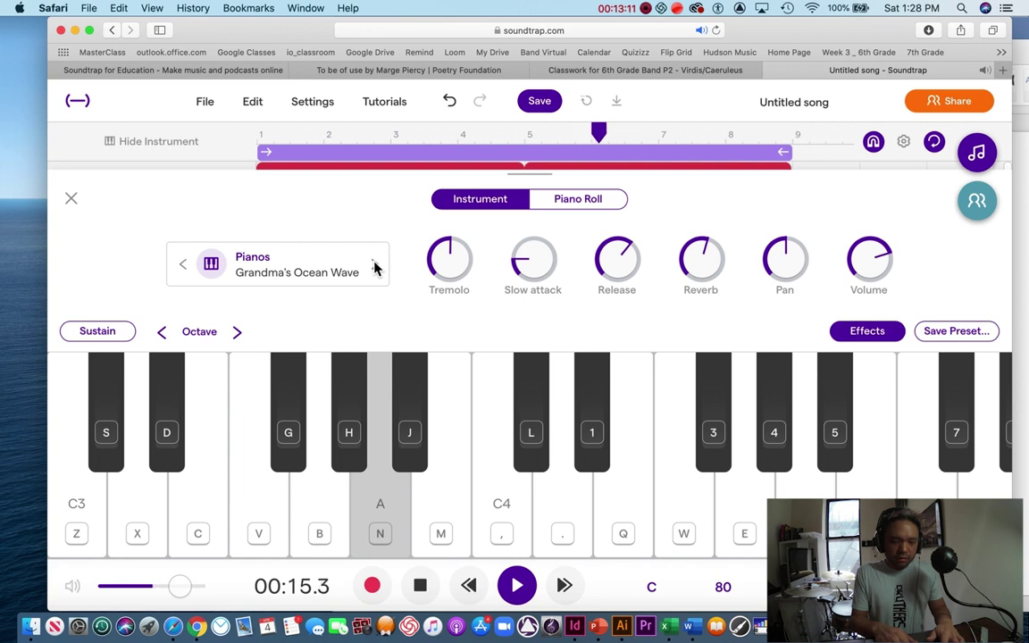
{"action": "key", "text": "comma"}
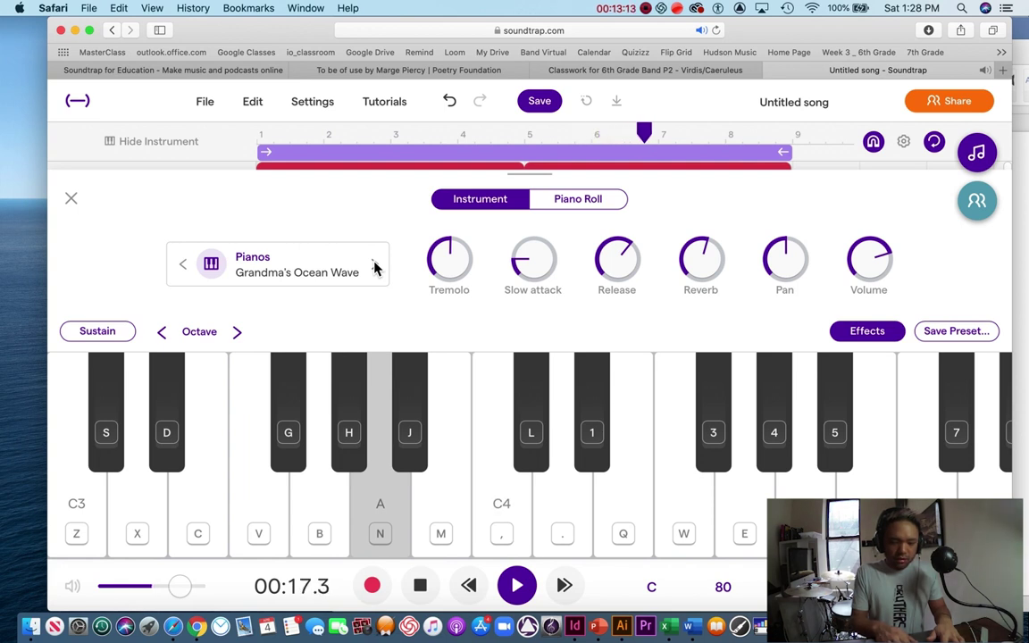
{"action": "key", "text": "e"}
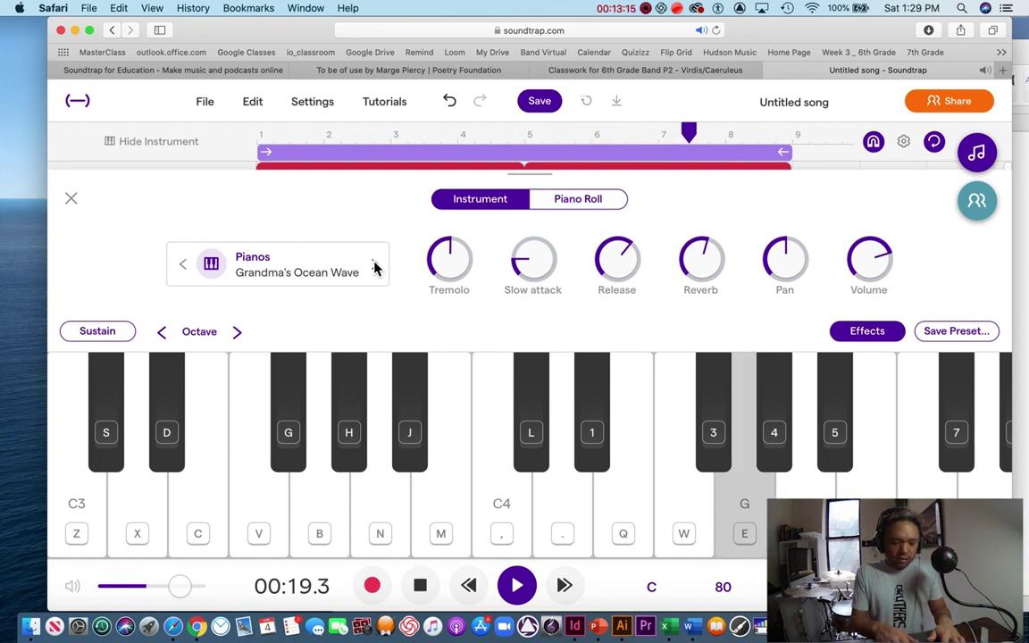
{"action": "key", "text": "n"}
{"action": "key", "text": "comma"}
{"action": "key", "text": "e"}
{"action": "key", "text": "n"}
{"action": "key", "text": "comma"}
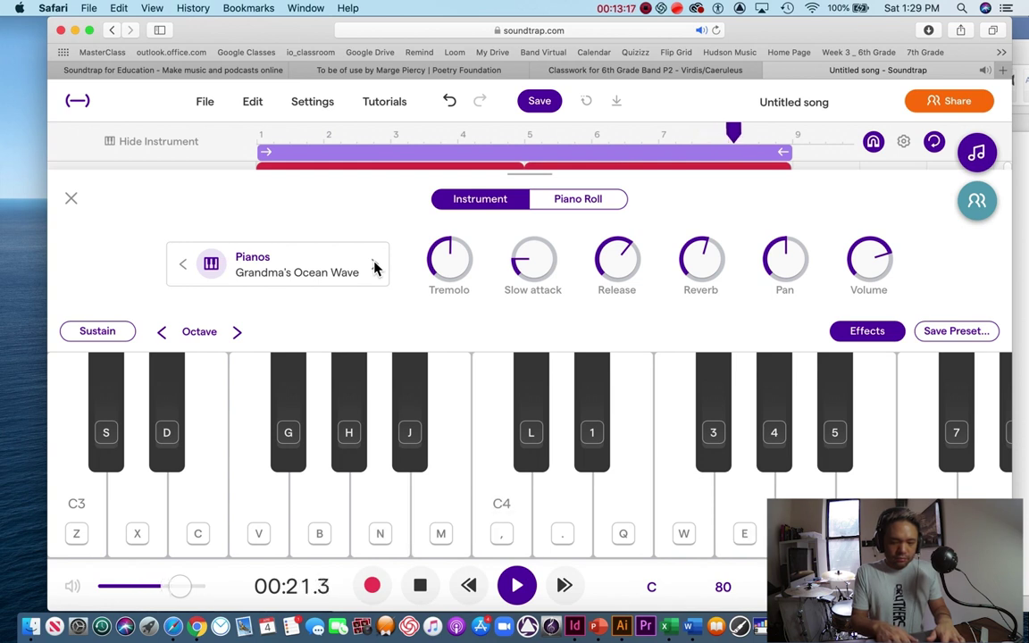
Step: Stop playback, rewind to bar 1 and start recording, playing notes during the count-in
{"action": "left_click", "coordinate": [420, 585]}
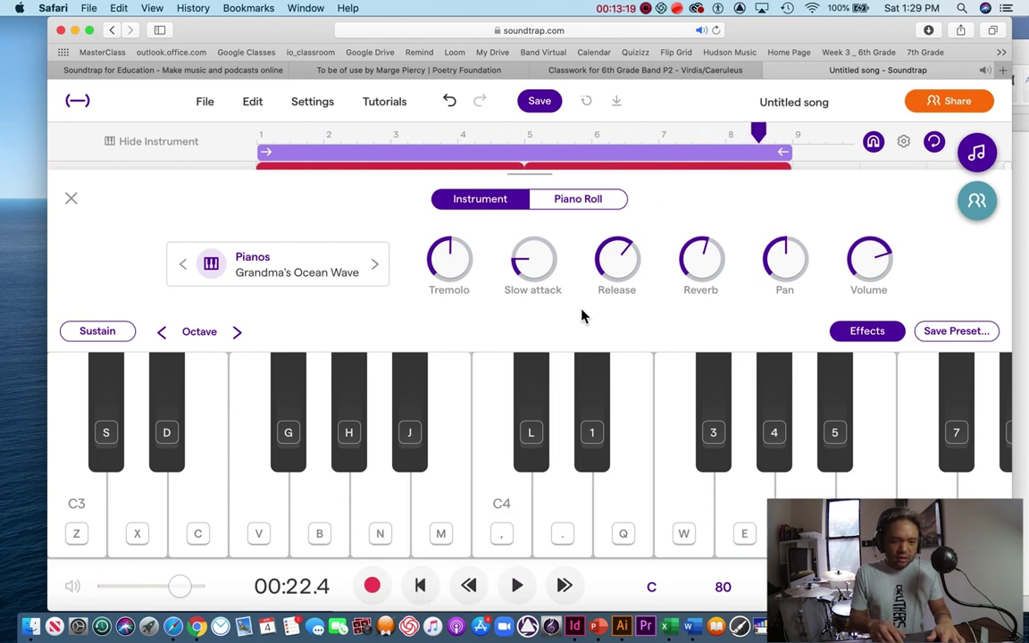
{"action": "left_click_drag", "start_coordinate": [757, 131], "coordinate": [190, 138]}
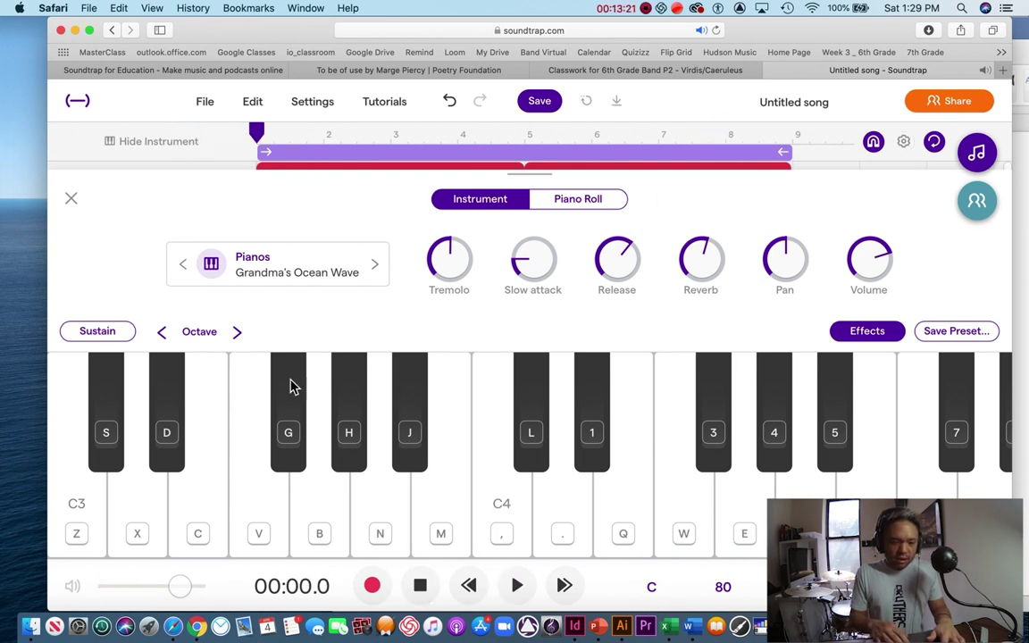
{"action": "left_click", "coordinate": [379, 596]}
{"action": "key", "text": "b"}
{"action": "key", "text": "n"}
{"action": "key", "text": "comma"}
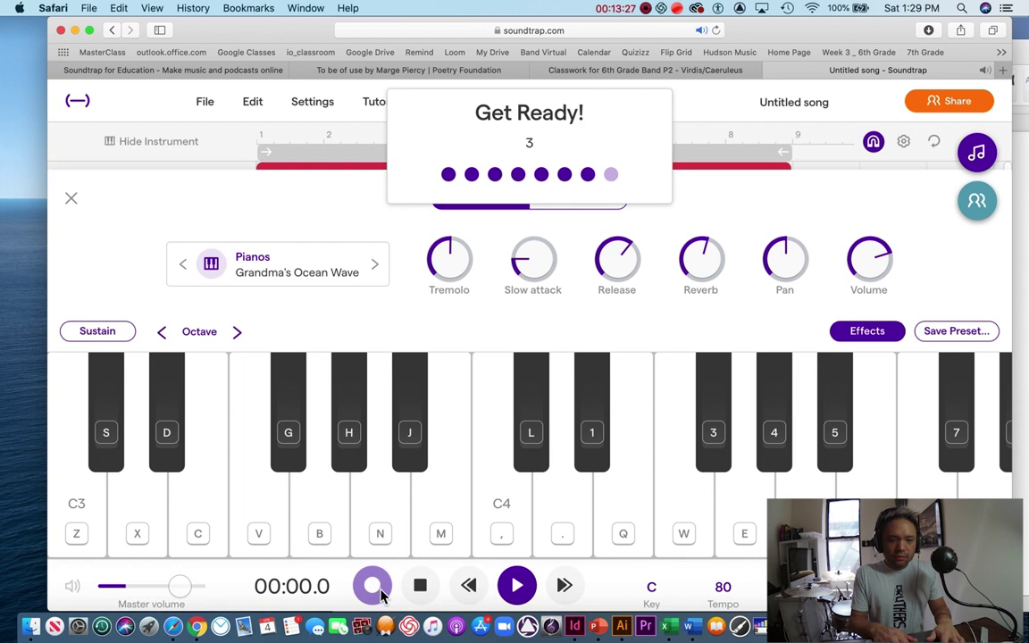
Step: Record the first phrase of the piano part using the N, comma and E keys
{"action": "key", "text": "n"}
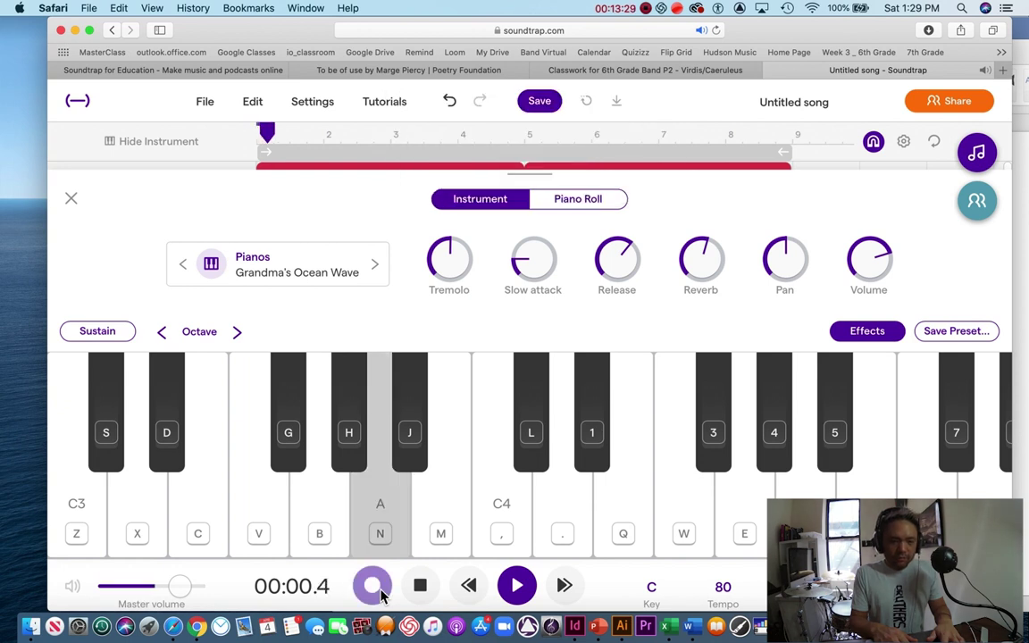
{"action": "key", "text": "e"}
{"action": "key", "text": "n"}
{"action": "key", "text": "e"}
{"action": "key", "text": "n"}
{"action": "key", "text": "e"}
{"action": "key", "text": "n"}
{"action": "key", "text": "comma"}
{"action": "key", "text": "e"}
{"action": "key", "text": "n"}
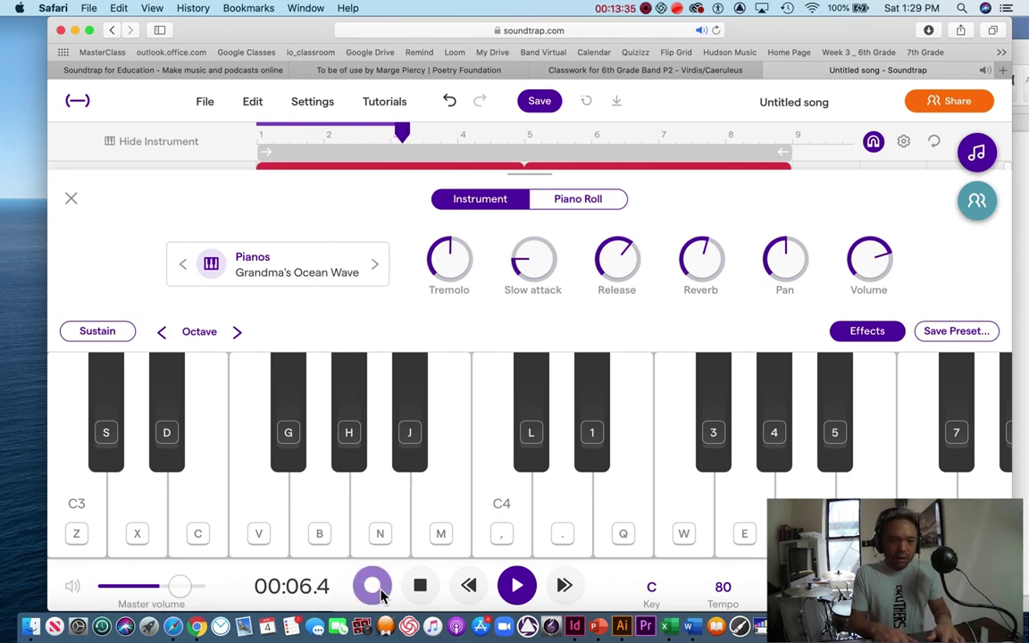
{"action": "key", "text": "e"}
{"action": "key", "text": "n"}
{"action": "key", "text": "e"}
{"action": "key", "text": "n"}
{"action": "key", "text": "comma"}
{"action": "key", "text": "e"}
{"action": "key", "text": "n"}
{"action": "key", "text": "comma"}
{"action": "key", "text": "e"}
{"action": "key", "text": "n"}
{"action": "key", "text": "comma"}
{"action": "key", "text": "e"}
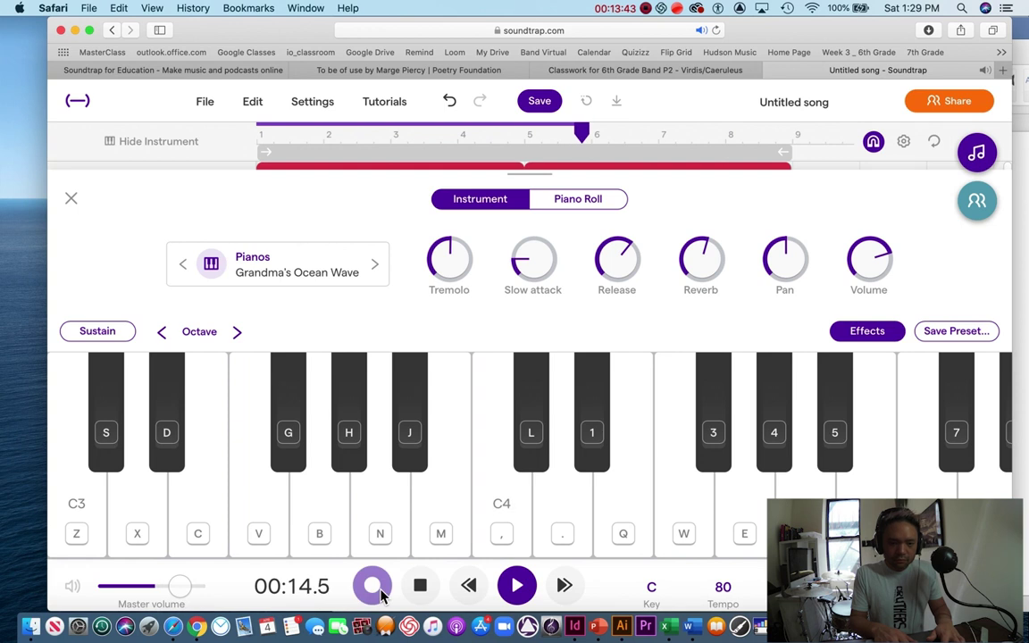
Step: Record the closing N, M and W phrase, stop recording and return to the track view
{"action": "key", "text": "n"}
{"action": "key", "text": "m"}
{"action": "key", "text": "w"}
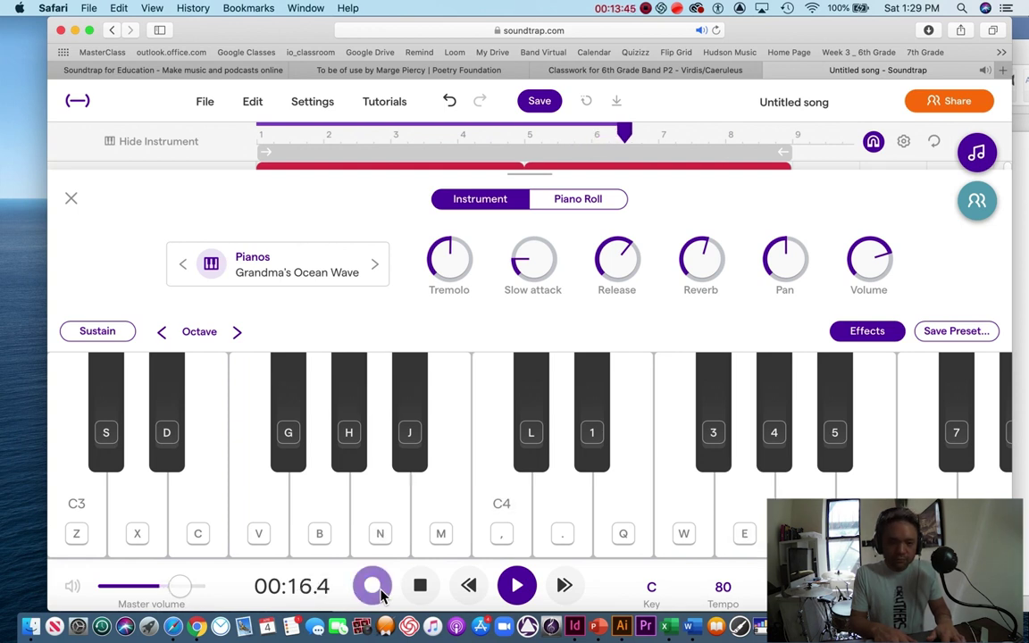
{"action": "key", "text": "m"}
{"action": "key", "text": "n"}
{"action": "key", "text": "m"}
{"action": "key", "text": "w"}
{"action": "key", "text": "m"}
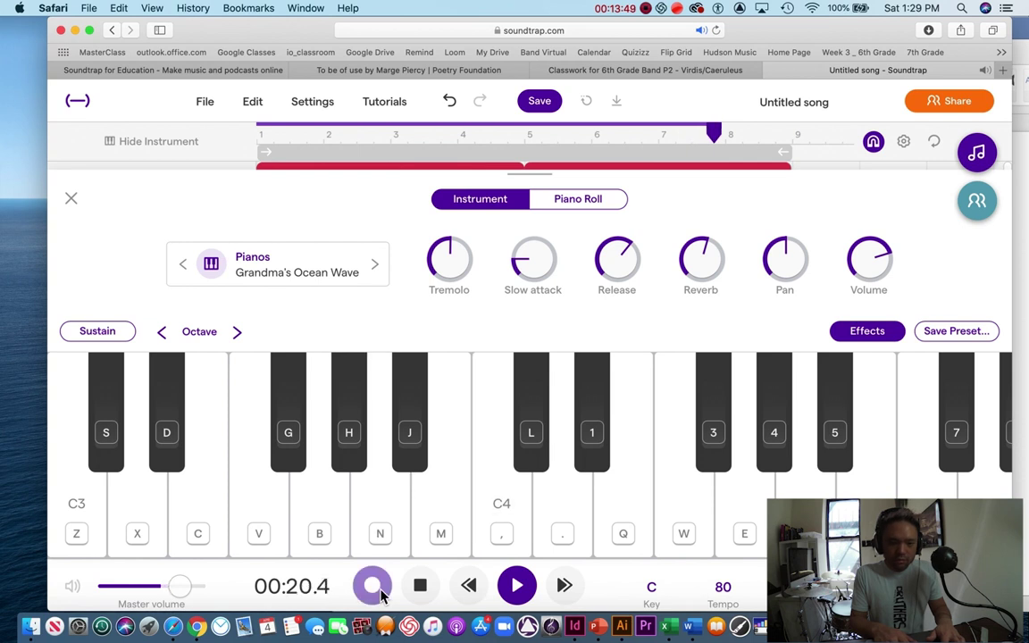
{"action": "key", "text": "n"}
{"action": "key", "text": "m"}
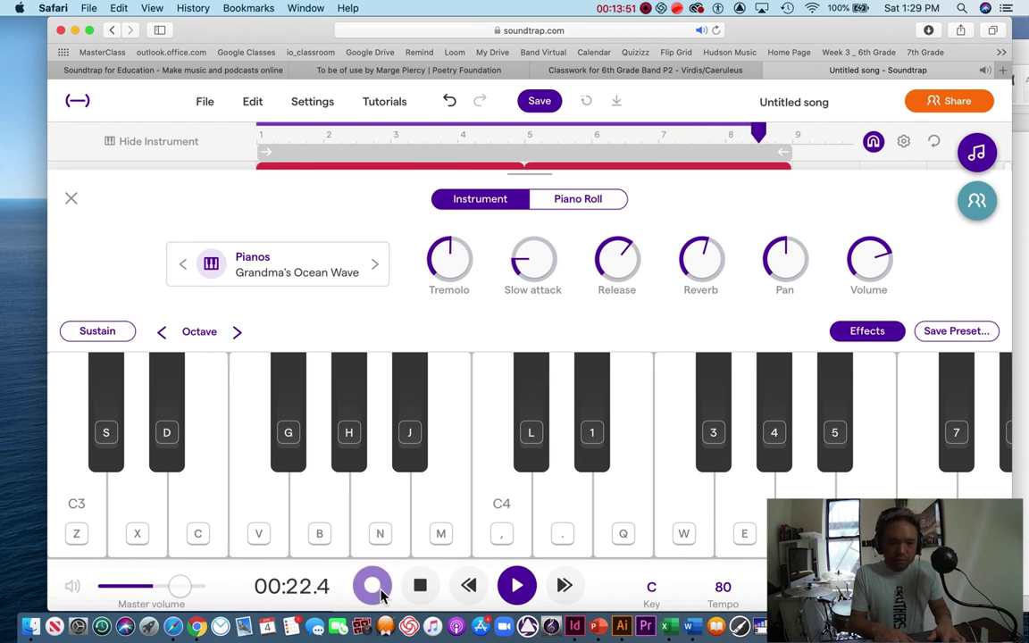
{"action": "key", "text": "m"}
{"action": "left_click", "coordinate": [381, 596]}
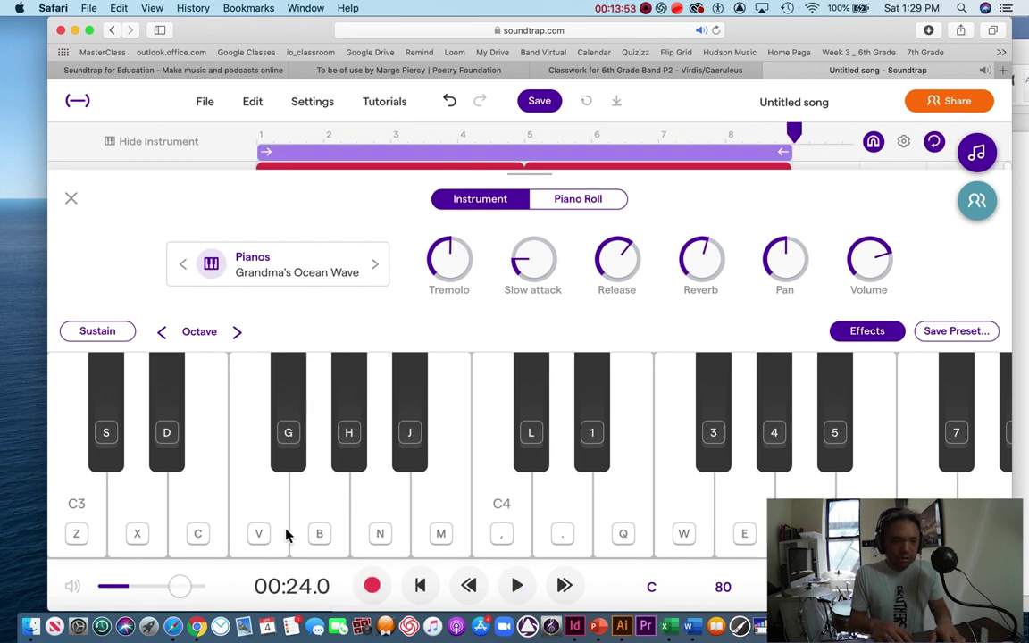
{"action": "left_click", "coordinate": [72, 200]}
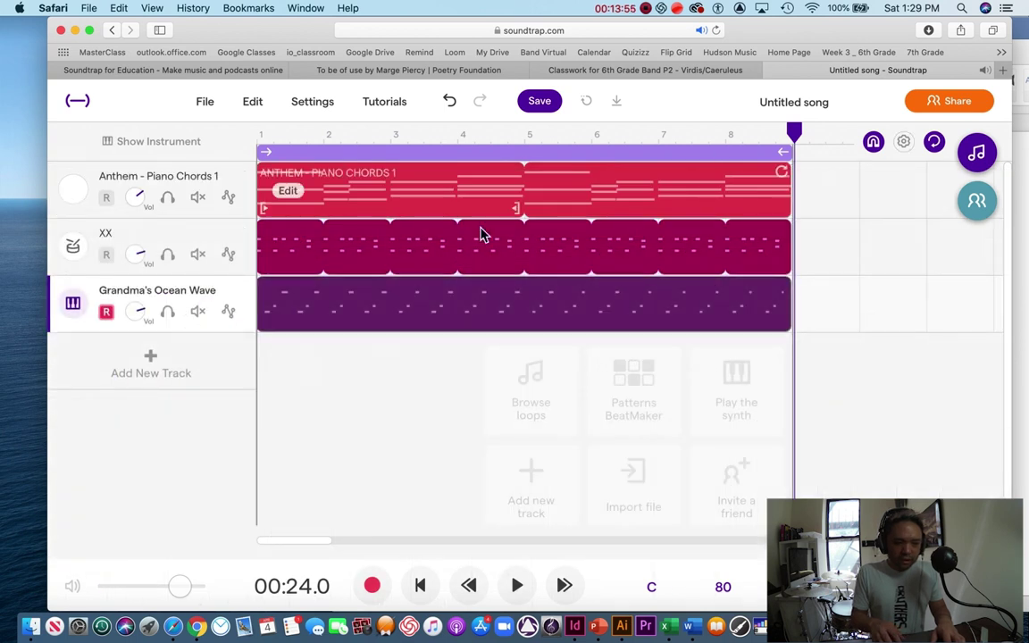
Step: Rewind the playhead to bar 1 and play the three-track song
{"action": "left_click_drag", "start_coordinate": [792, 134], "coordinate": [259, 168]}
{"action": "left_click", "coordinate": [517, 586]}
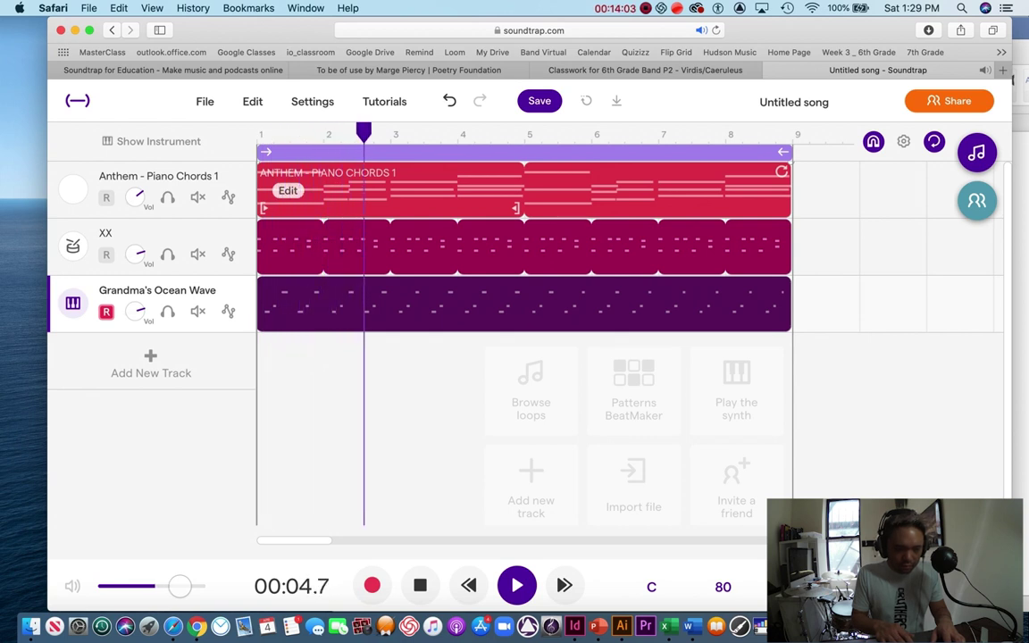
Step: Stop playback and trim the Grandma's Ocean Wave take to the single bar from bar 2 to 3
{"action": "key", "text": "space"}
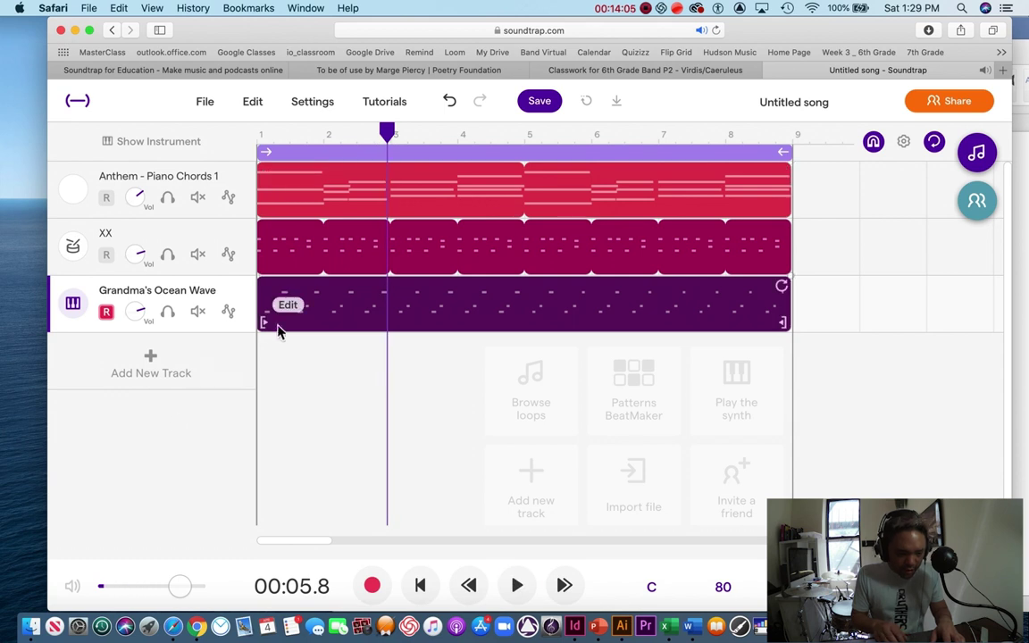
{"action": "left_click_drag", "start_coordinate": [264, 328], "coordinate": [331, 330]}
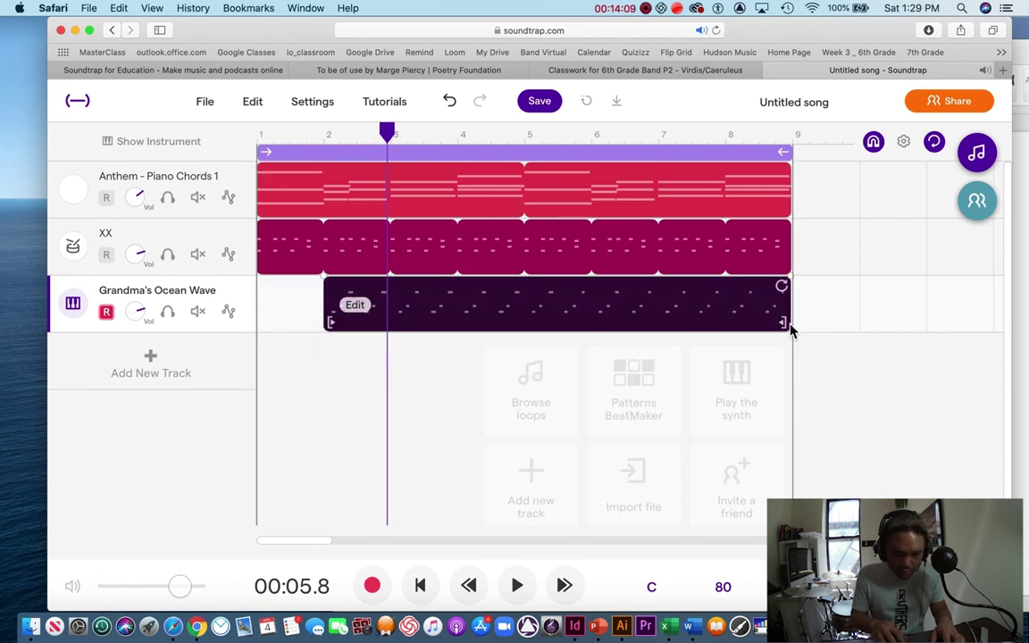
{"action": "left_click_drag", "start_coordinate": [786, 325], "coordinate": [388, 350]}
{"action": "left_click", "coordinate": [356, 372]}
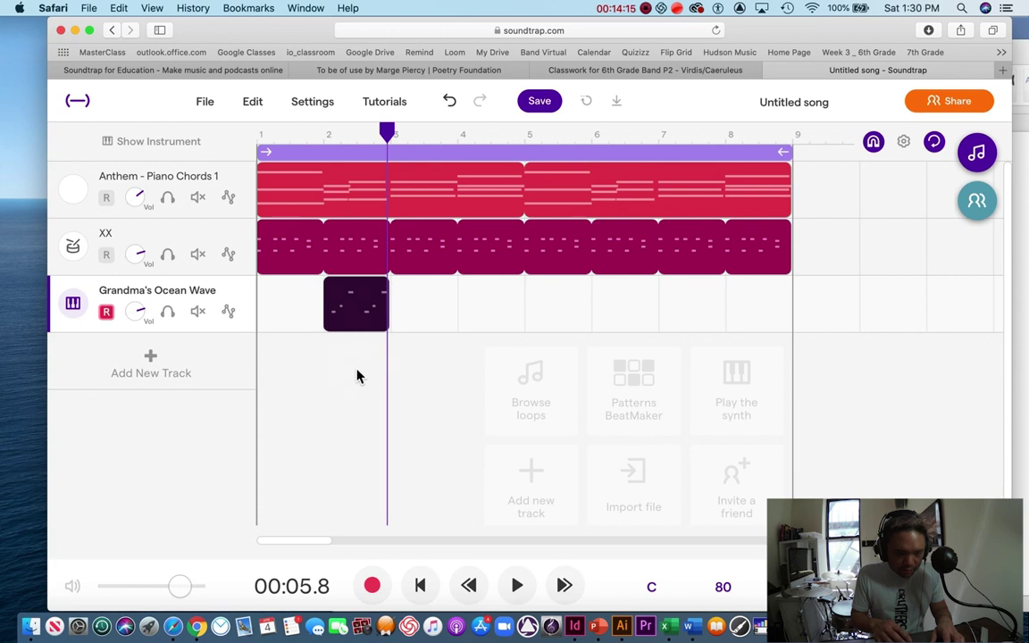
Step: Preview the trimmed bar, move it to bar 1 and loop it through bar 9
{"action": "left_click_drag", "start_coordinate": [356, 132], "coordinate": [308, 134]}
{"action": "left_click", "coordinate": [518, 585]}
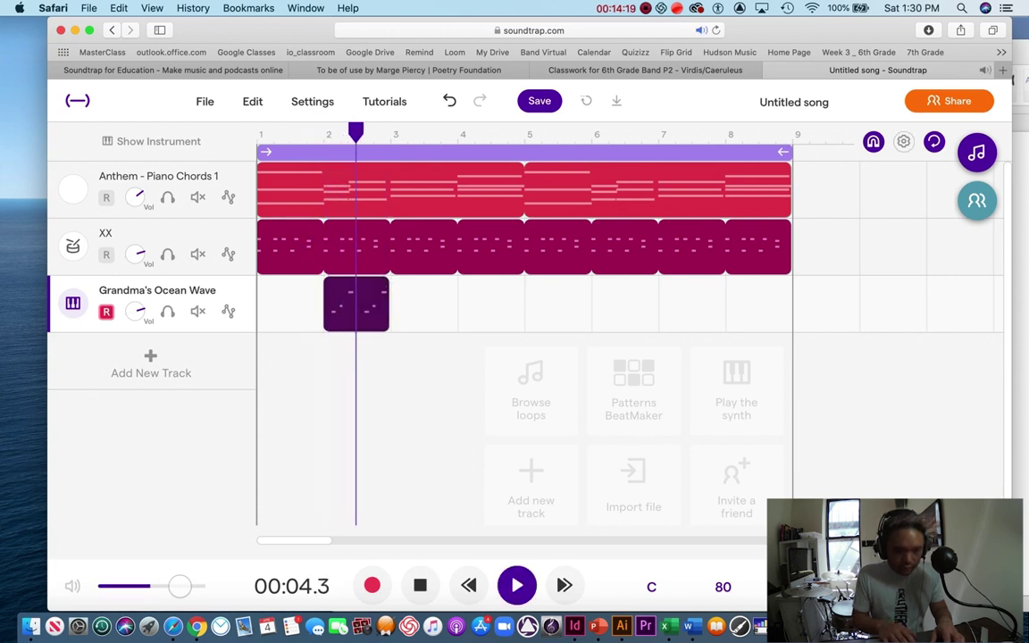
{"action": "key", "text": "space"}
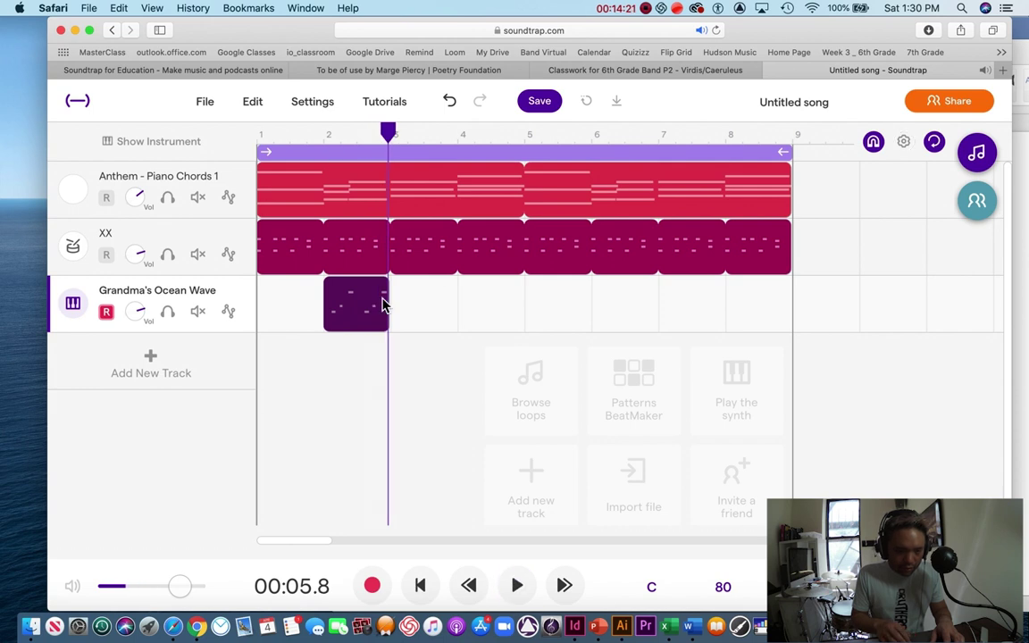
{"action": "left_click_drag", "start_coordinate": [364, 289], "coordinate": [786, 277]}
{"action": "left_click_drag", "start_coordinate": [388, 132], "coordinate": [260, 136]}
Step: Listen to the song with the looped piano bar, then stop playback
{"action": "left_click", "coordinate": [518, 585]}
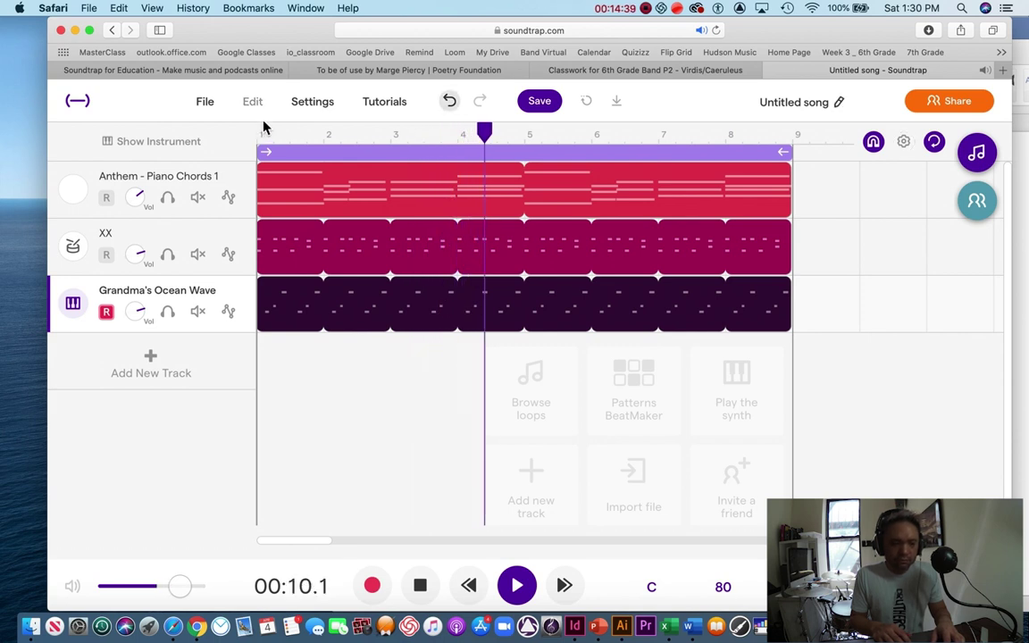
{"action": "mouse_move", "coordinate": [261, 189]}
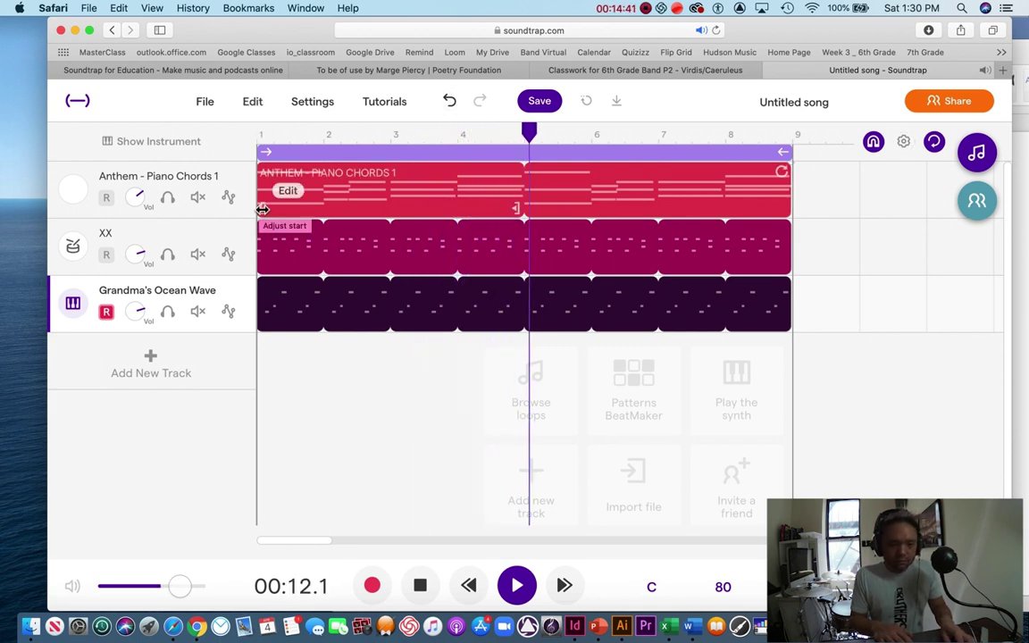
{"action": "key", "text": "space"}
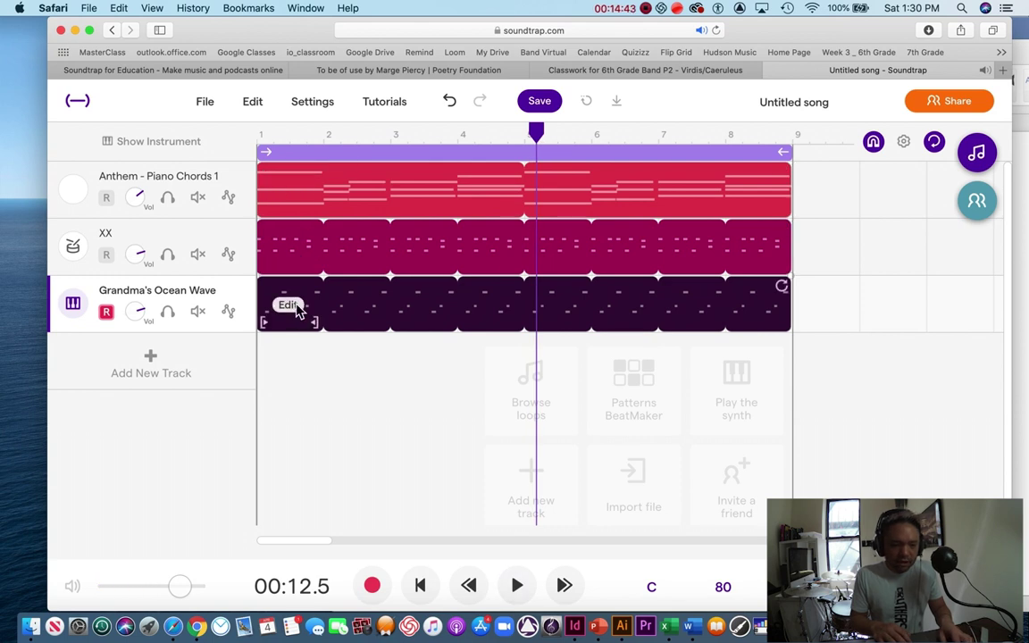
Step: Quantize the Grandma's Ocean Wave loop to 1/8 notes and play it from the start
{"action": "right_click", "coordinate": [299, 309]}
{"action": "mouse_move", "coordinate": [362, 469]}
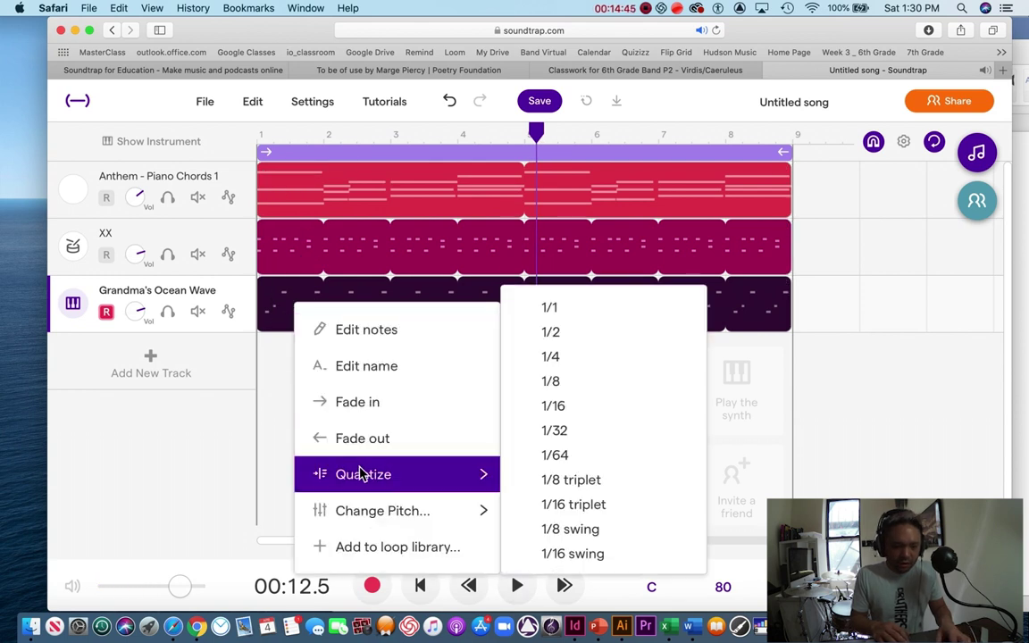
{"action": "left_click", "coordinate": [551, 381]}
{"action": "left_click_drag", "start_coordinate": [536, 132], "coordinate": [259, 151]}
{"action": "key", "text": "space"}
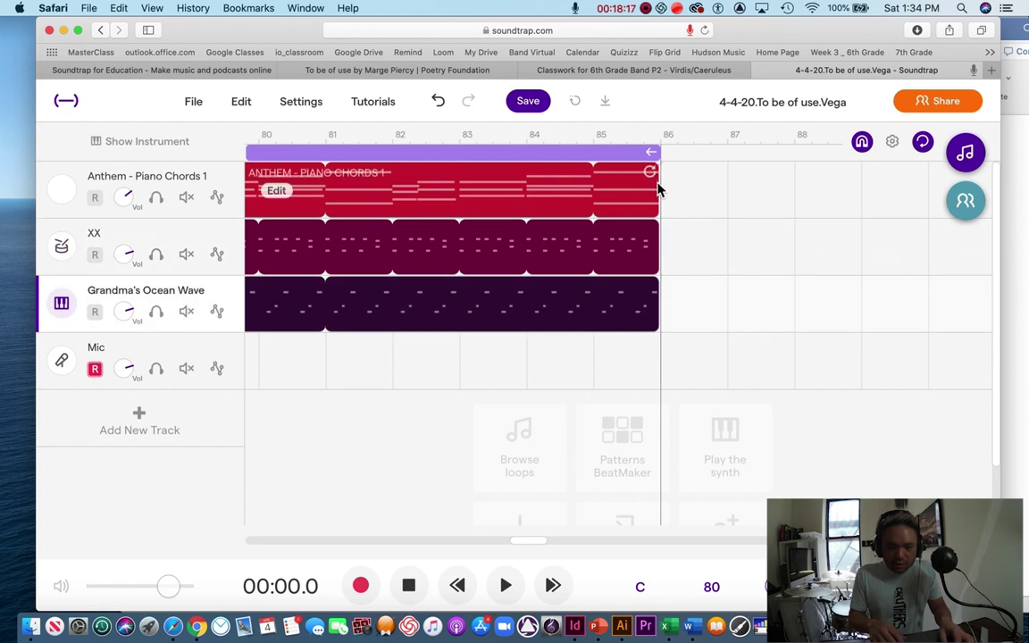
Step: Extend the three looped clips and the cycle region to about bar 89, then scroll back to bar 1
{"action": "left_click_drag", "start_coordinate": [654, 179], "coordinate": [862, 176]}
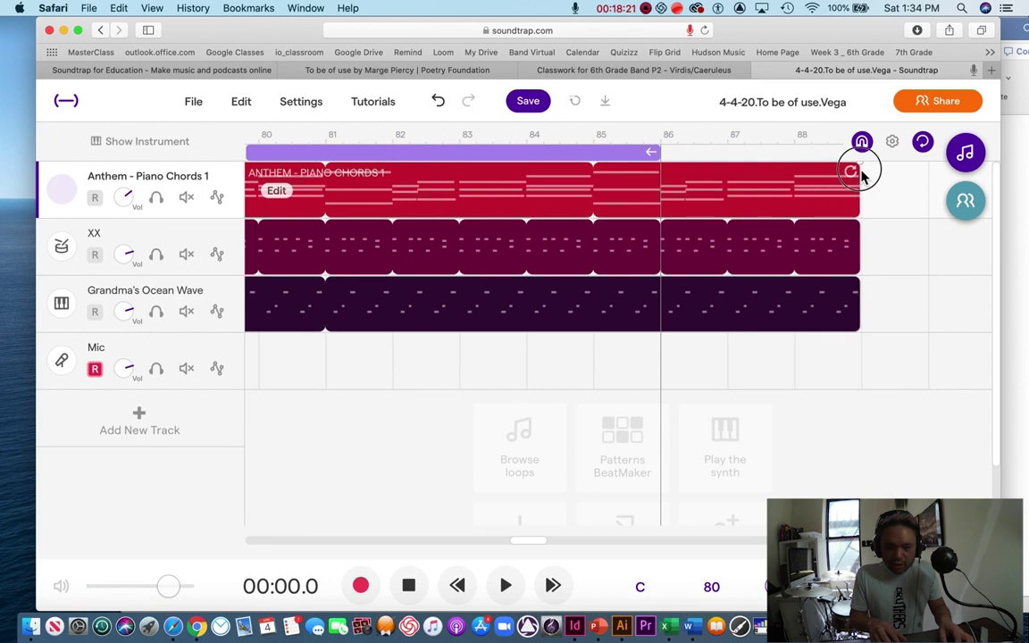
{"action": "left_click_drag", "start_coordinate": [653, 152], "coordinate": [850, 142]}
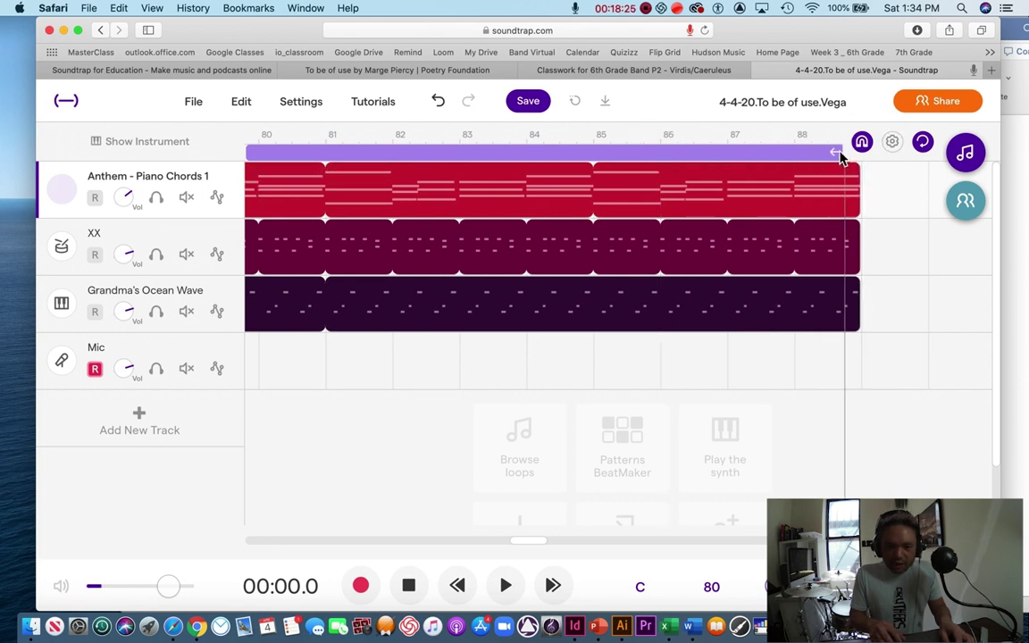
{"action": "scroll", "coordinate": [439, 339], "scroll_direction": "left", "scroll_amount": 15}
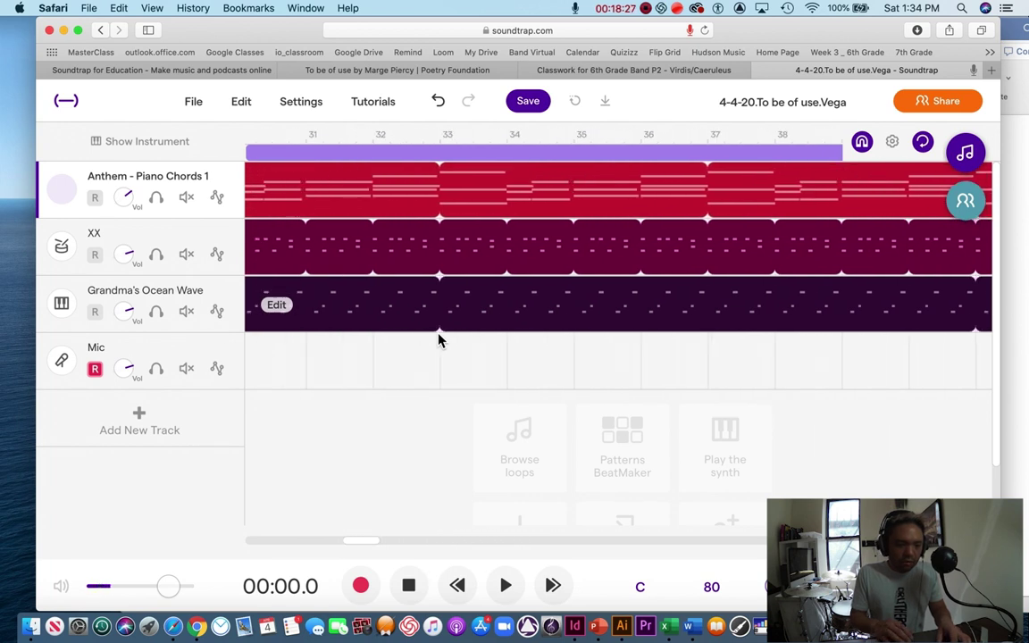
{"action": "scroll", "coordinate": [439, 339], "scroll_direction": "left", "scroll_amount": 10}
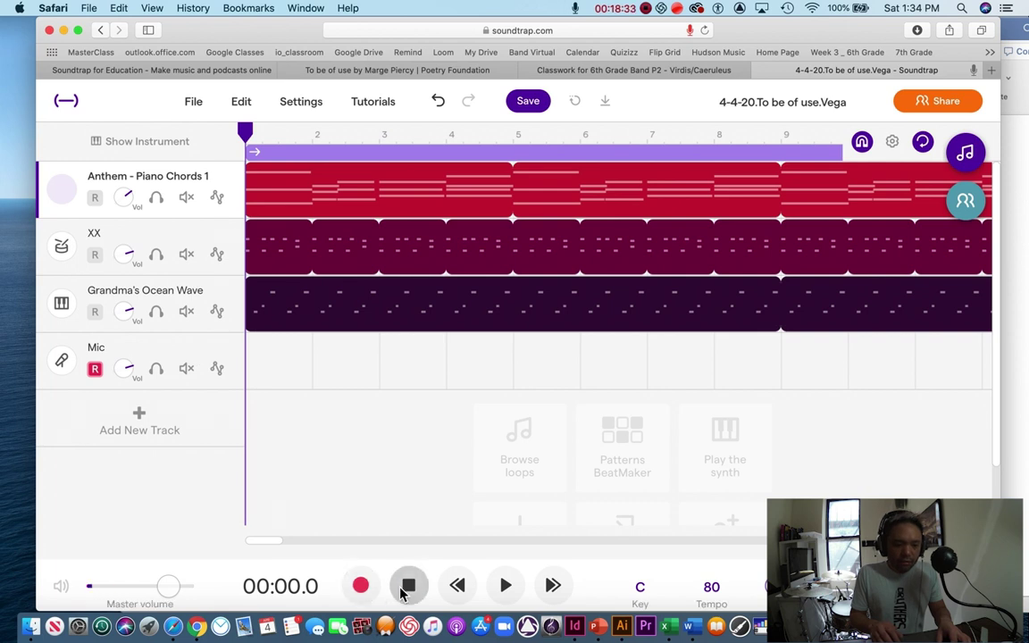
Step: Show the 'To be of use' poem in Word, then start recording in Soundtrap
{"action": "left_click", "coordinate": [1025, 153]}
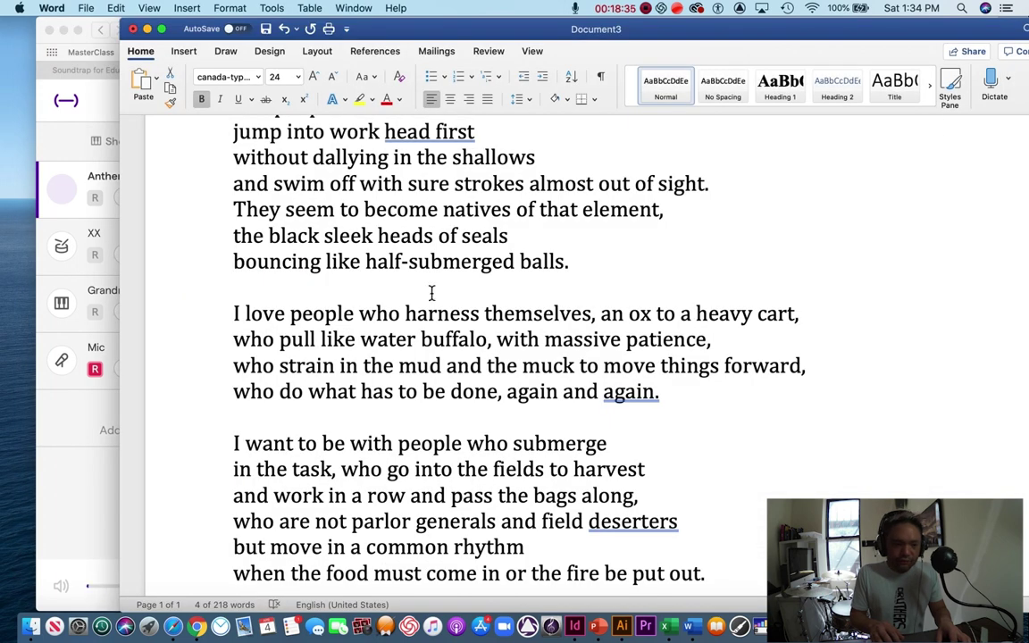
{"action": "scroll", "coordinate": [430, 304], "scroll_direction": "up", "scroll_amount": 5}
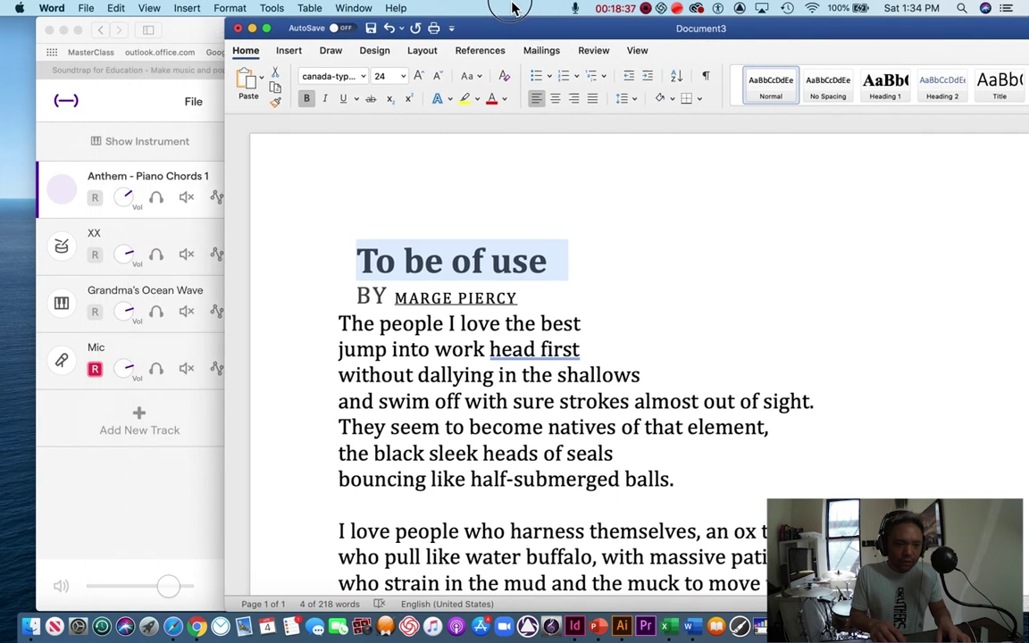
{"action": "left_click", "coordinate": [129, 526]}
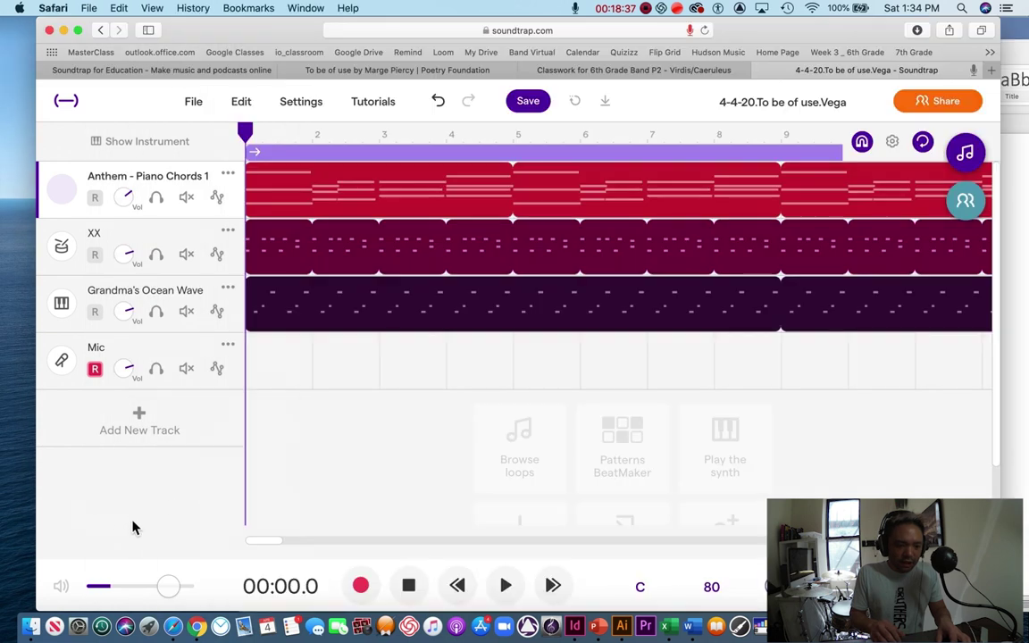
{"action": "left_click", "coordinate": [360, 585]}
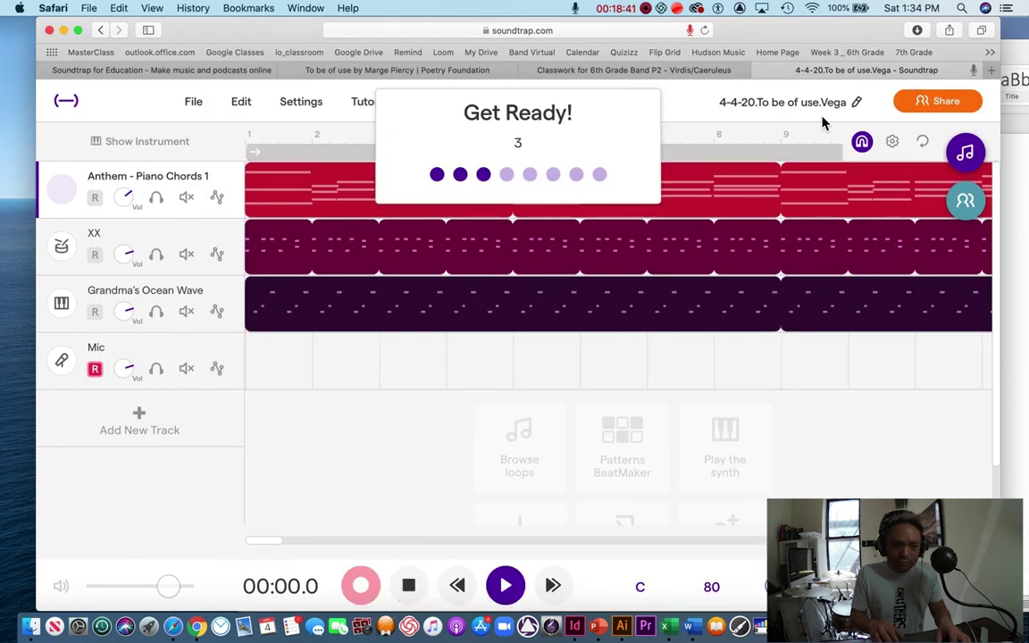
{"action": "left_click", "coordinate": [1024, 205]}
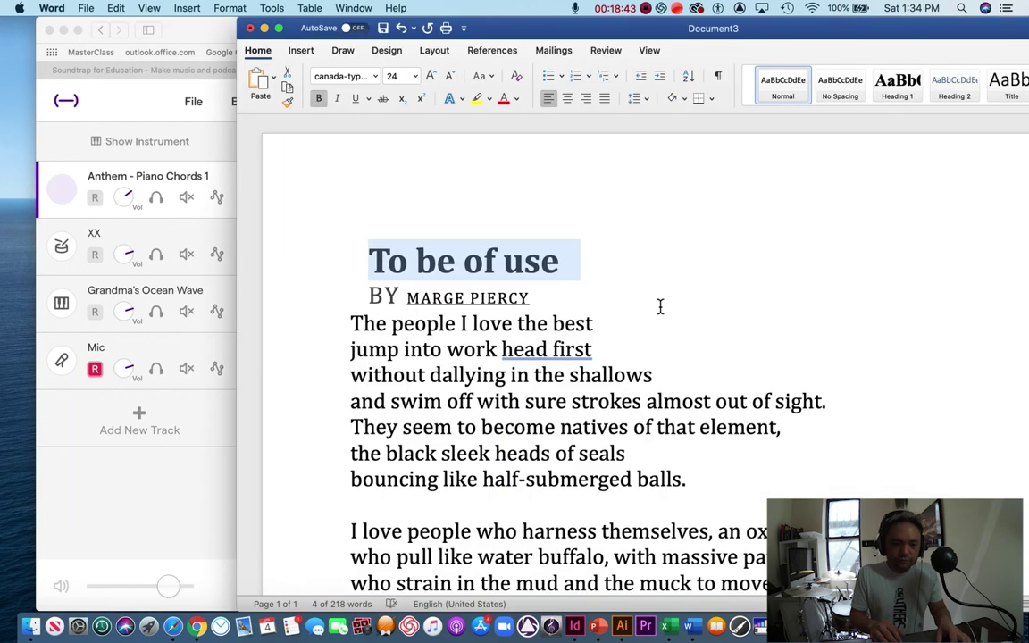
{"action": "scroll", "coordinate": [659, 321], "scroll_direction": "down", "scroll_amount": 3}
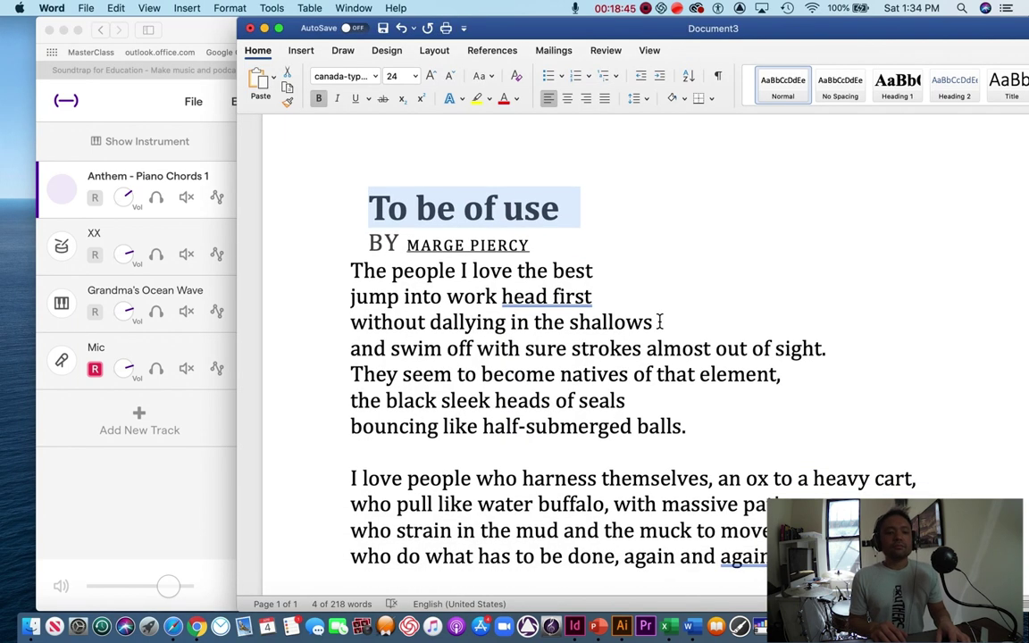
{"action": "scroll", "coordinate": [659, 321], "scroll_direction": "down", "scroll_amount": 1}
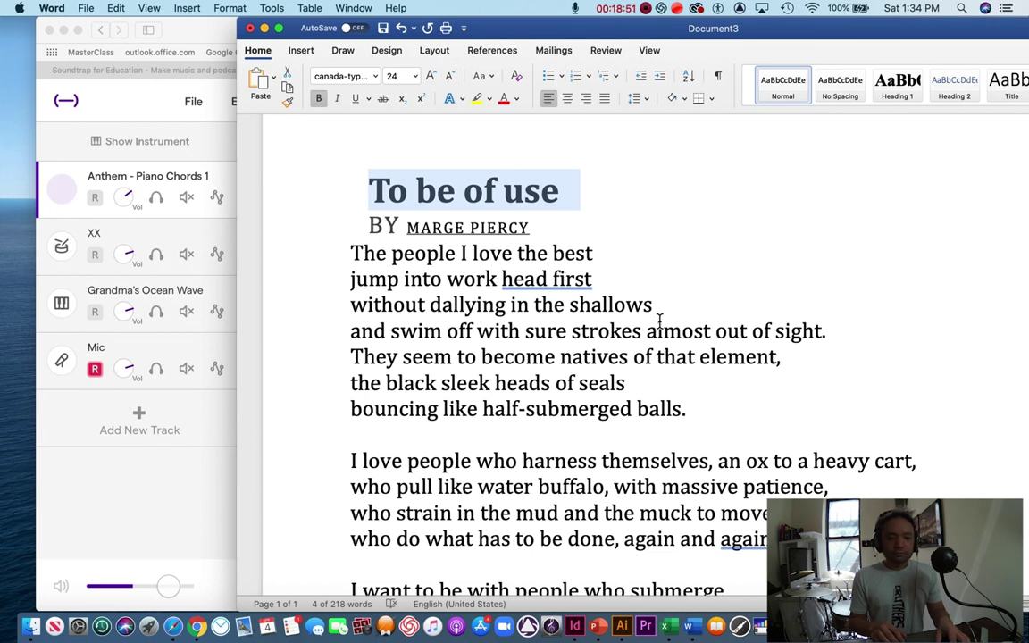
{"action": "scroll", "coordinate": [659, 321], "scroll_direction": "down", "scroll_amount": 1}
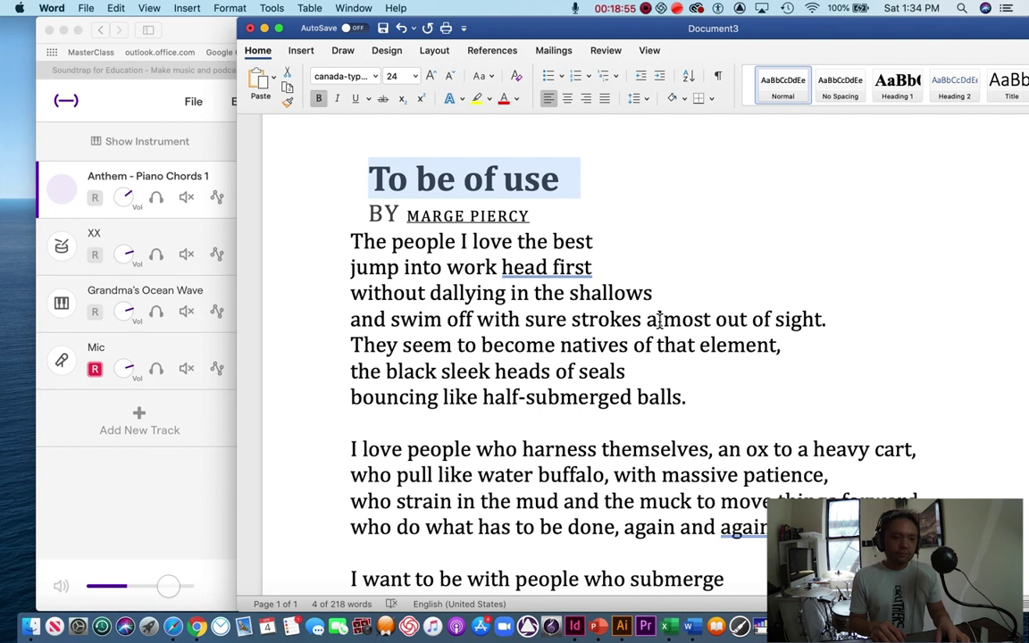
{"action": "scroll", "coordinate": [659, 322], "scroll_direction": "down", "scroll_amount": 1}
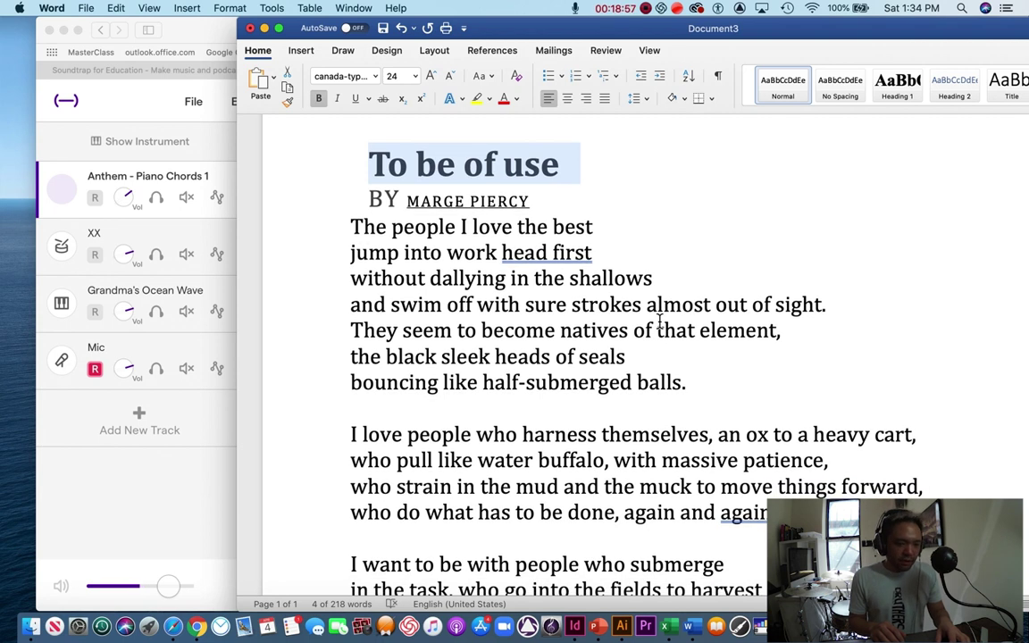
{"action": "scroll", "coordinate": [660, 322], "scroll_direction": "down", "scroll_amount": 1}
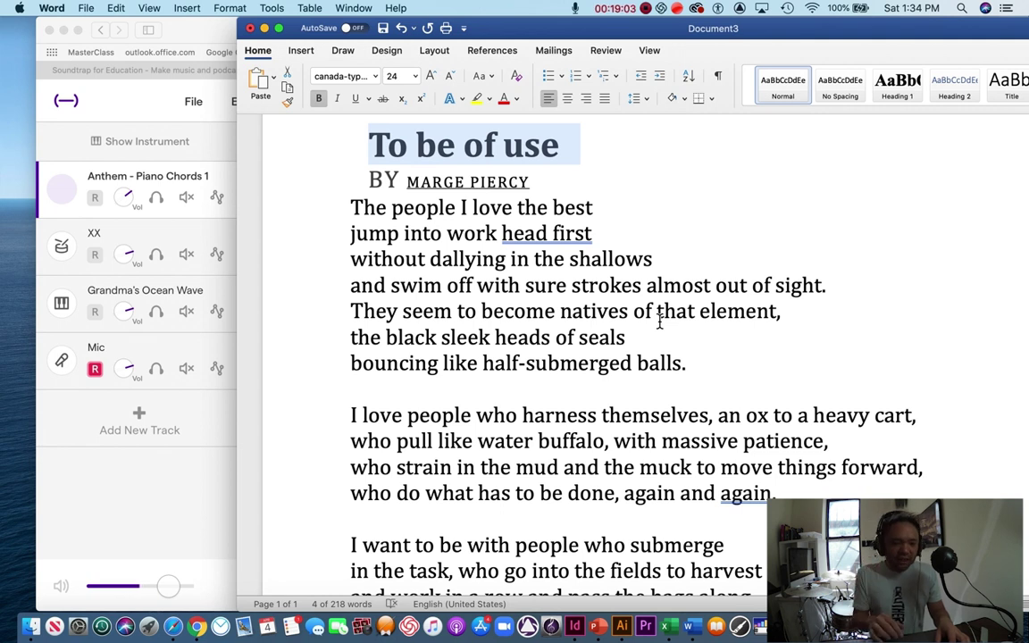
{"action": "scroll", "coordinate": [659, 322], "scroll_direction": "down", "scroll_amount": 2}
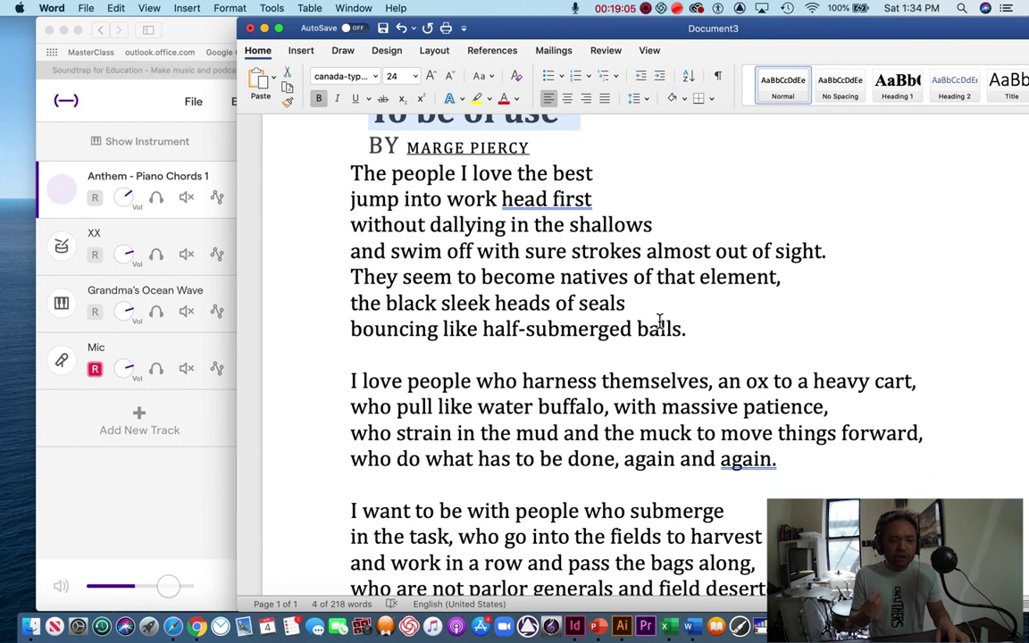
{"action": "scroll", "coordinate": [660, 322], "scroll_direction": "down", "scroll_amount": 1}
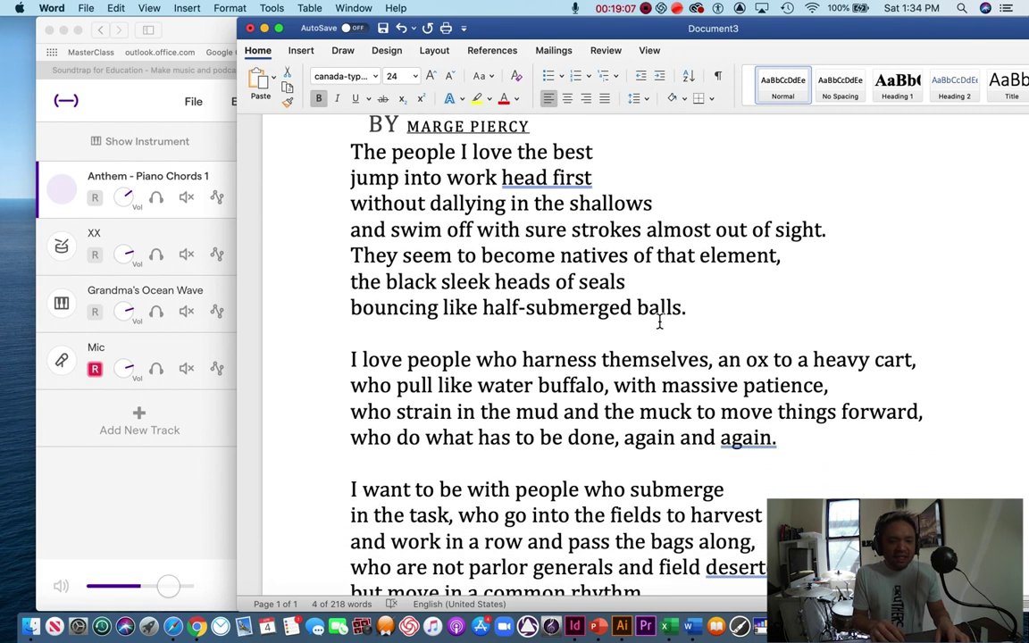
{"action": "scroll", "coordinate": [659, 322], "scroll_direction": "down", "scroll_amount": 2}
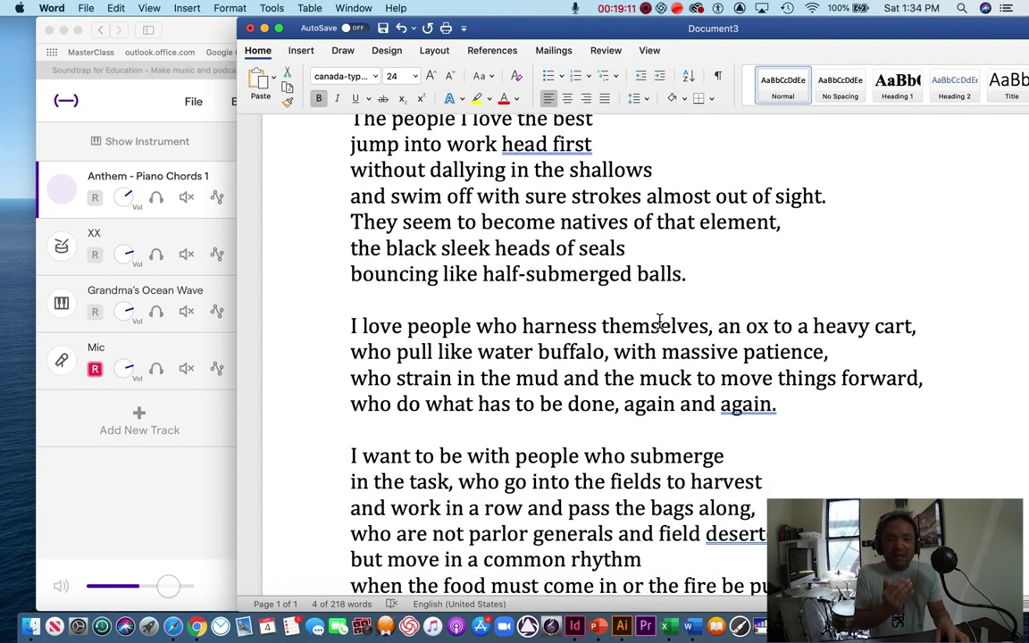
{"action": "scroll", "coordinate": [659, 321], "scroll_direction": "down", "scroll_amount": 3}
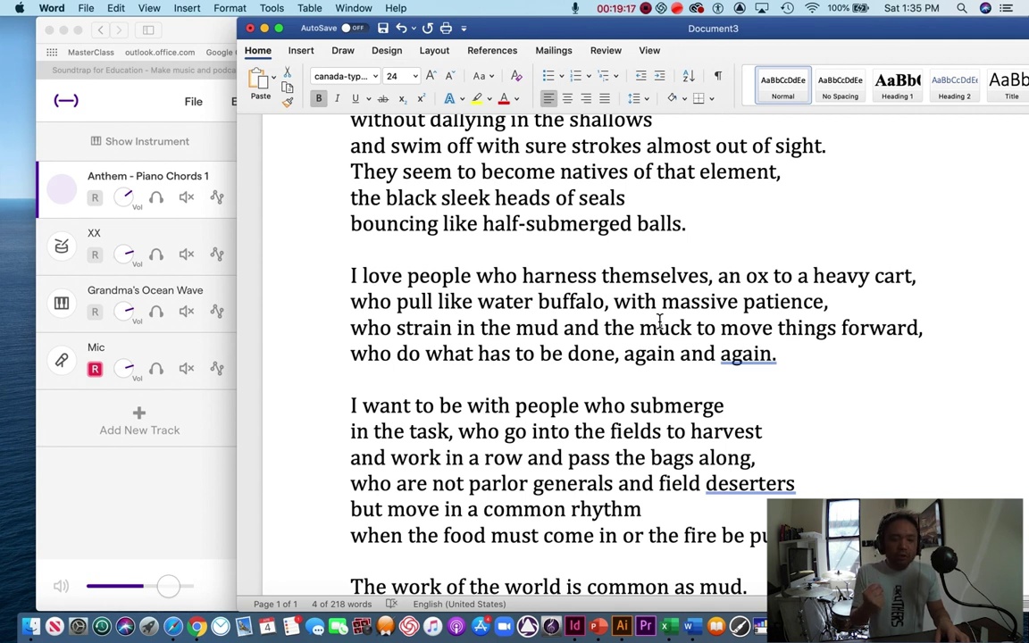
{"action": "scroll", "coordinate": [659, 322], "scroll_direction": "down", "scroll_amount": 2}
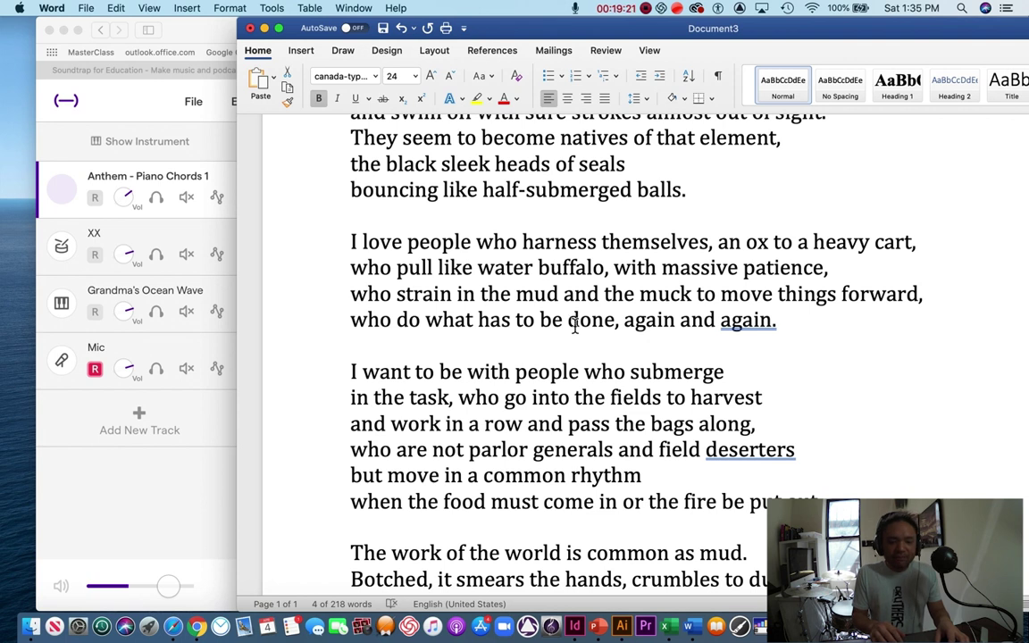
{"action": "scroll", "coordinate": [554, 314], "scroll_direction": "down", "scroll_amount": 3}
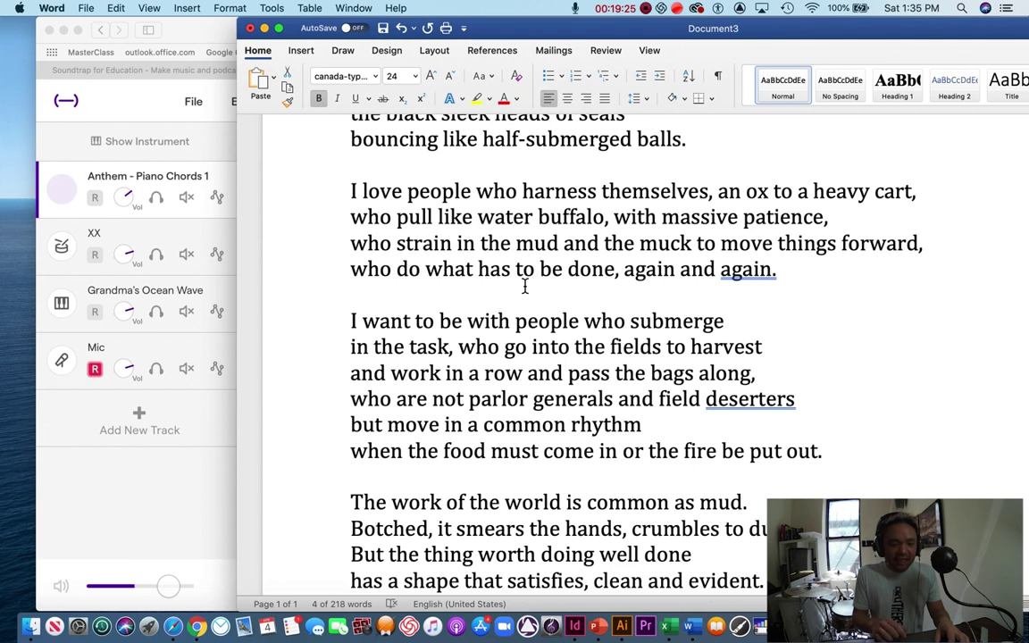
{"action": "scroll", "coordinate": [525, 286], "scroll_direction": "down", "scroll_amount": 6}
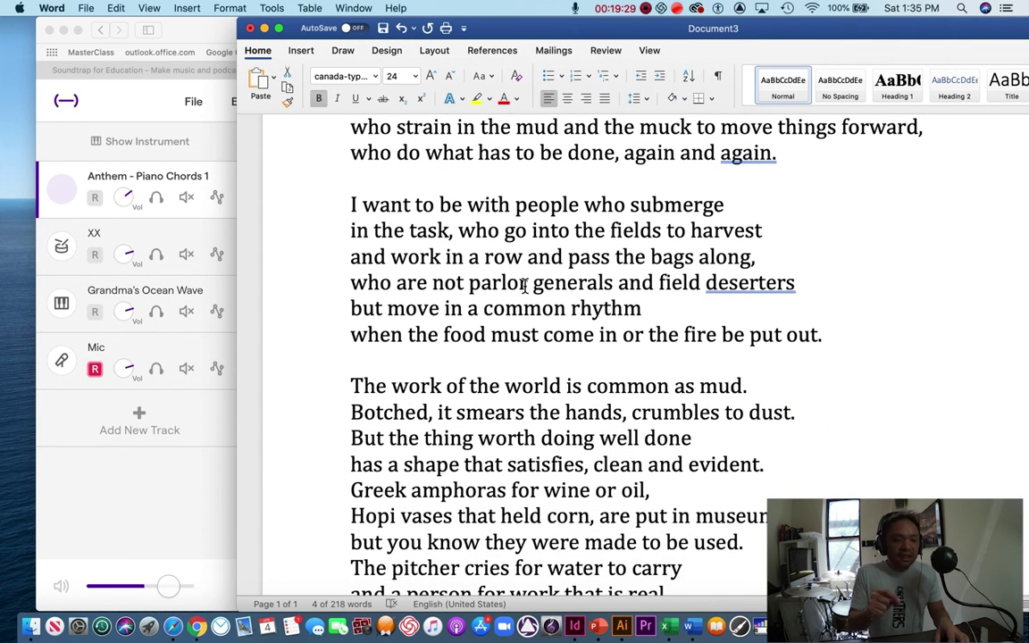
{"action": "scroll", "coordinate": [524, 284], "scroll_direction": "down", "scroll_amount": 1}
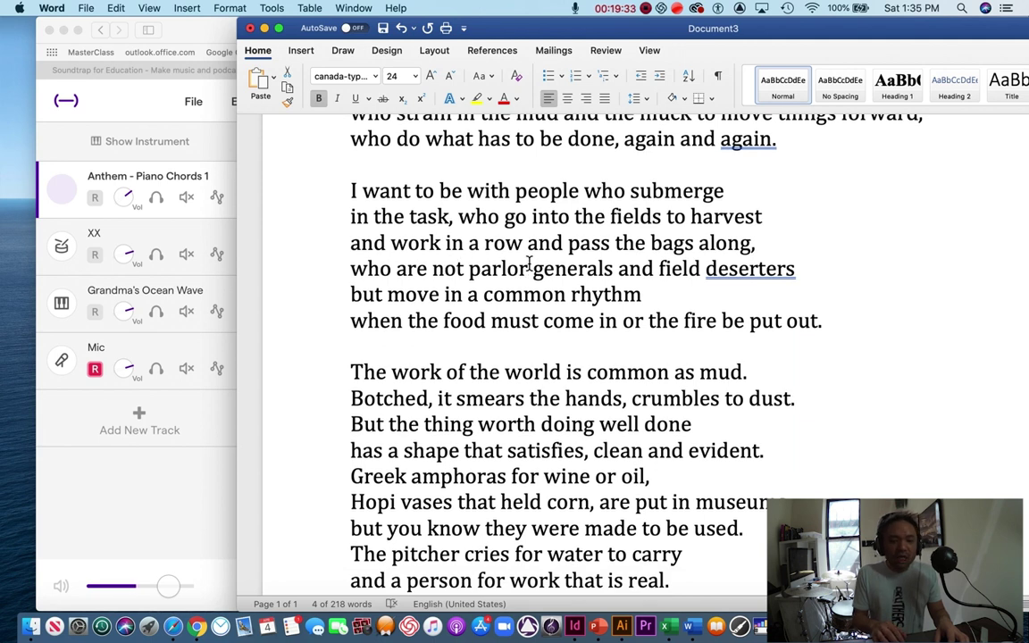
{"action": "scroll", "coordinate": [529, 263], "scroll_direction": "down", "scroll_amount": 1}
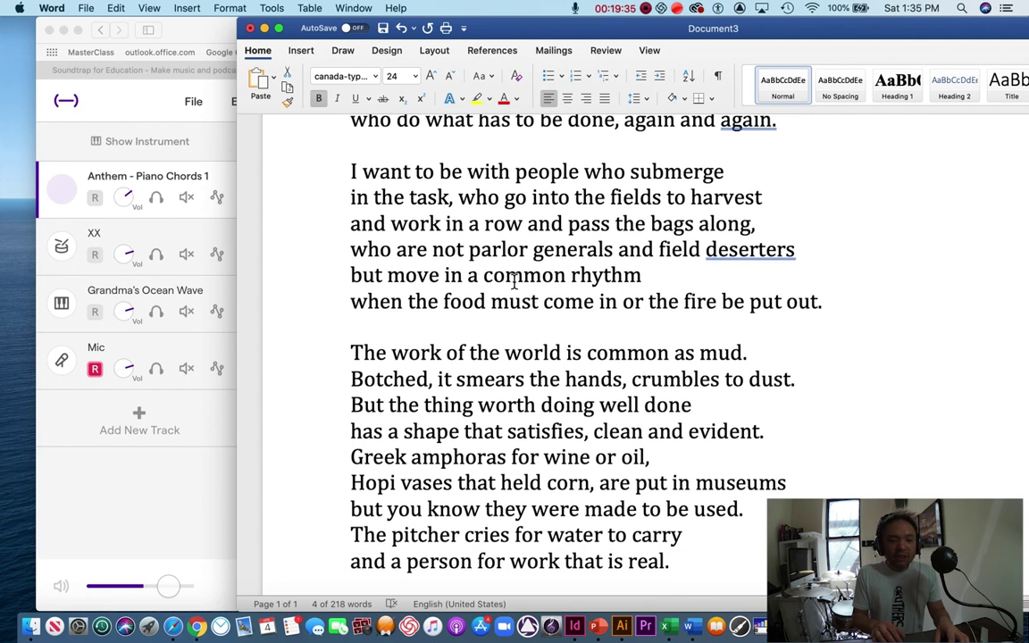
{"action": "scroll", "coordinate": [606, 268], "scroll_direction": "down", "scroll_amount": 1}
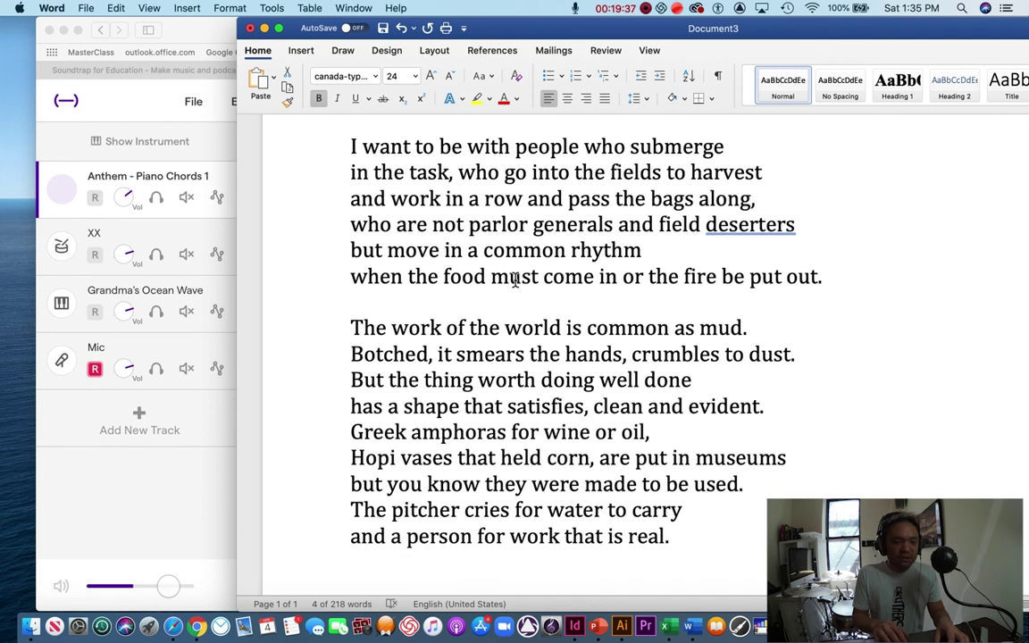
{"action": "scroll", "coordinate": [516, 292], "scroll_direction": "down", "scroll_amount": 1}
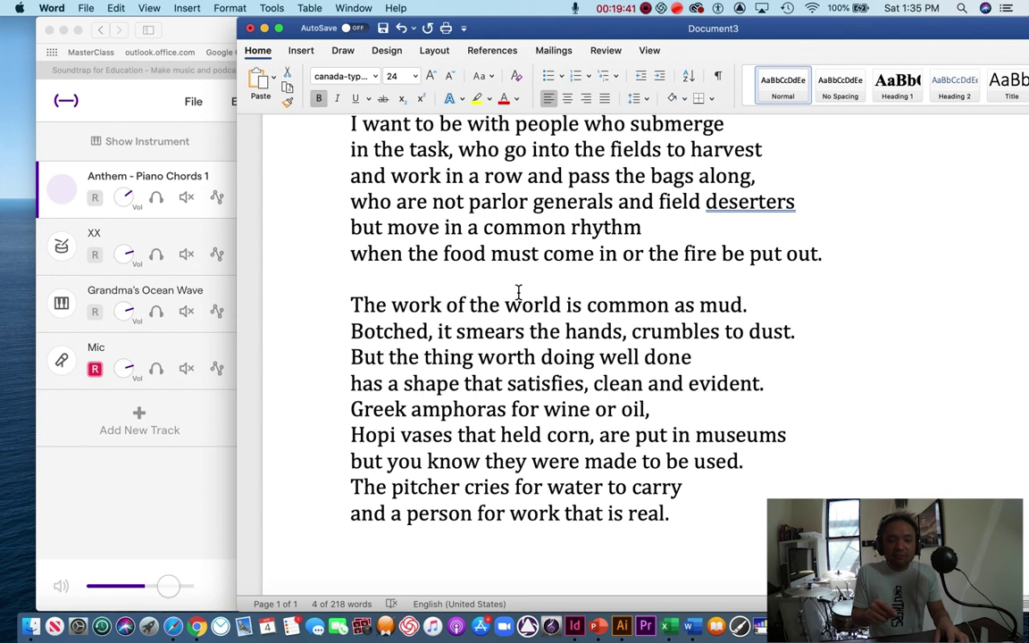
{"action": "scroll", "coordinate": [519, 292], "scroll_direction": "down", "scroll_amount": 2}
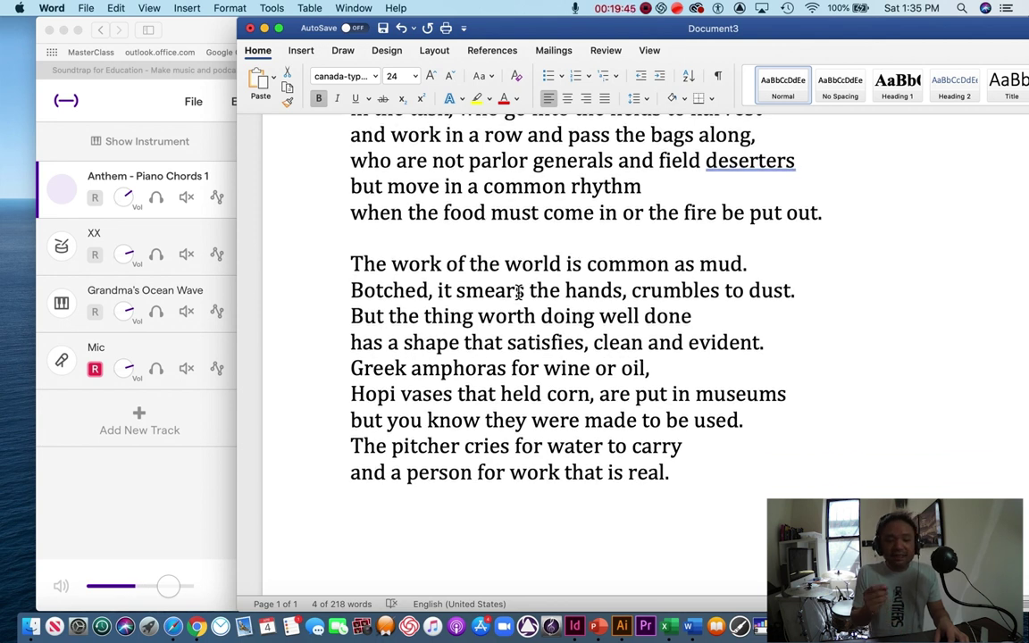
{"action": "scroll", "coordinate": [518, 291], "scroll_direction": "down", "scroll_amount": 2}
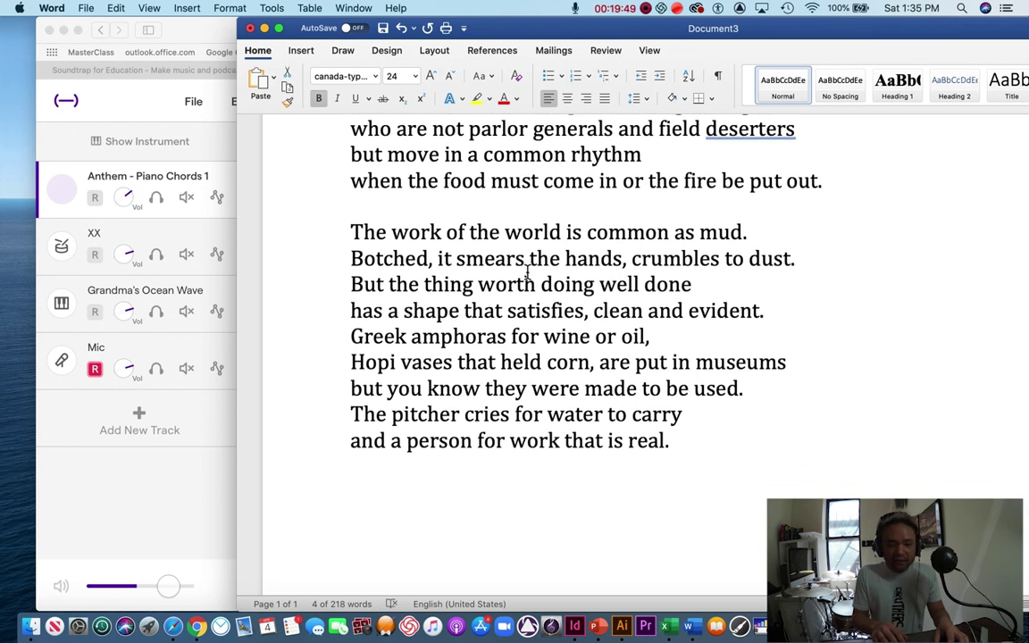
{"action": "scroll", "coordinate": [527, 271], "scroll_direction": "down", "scroll_amount": 1}
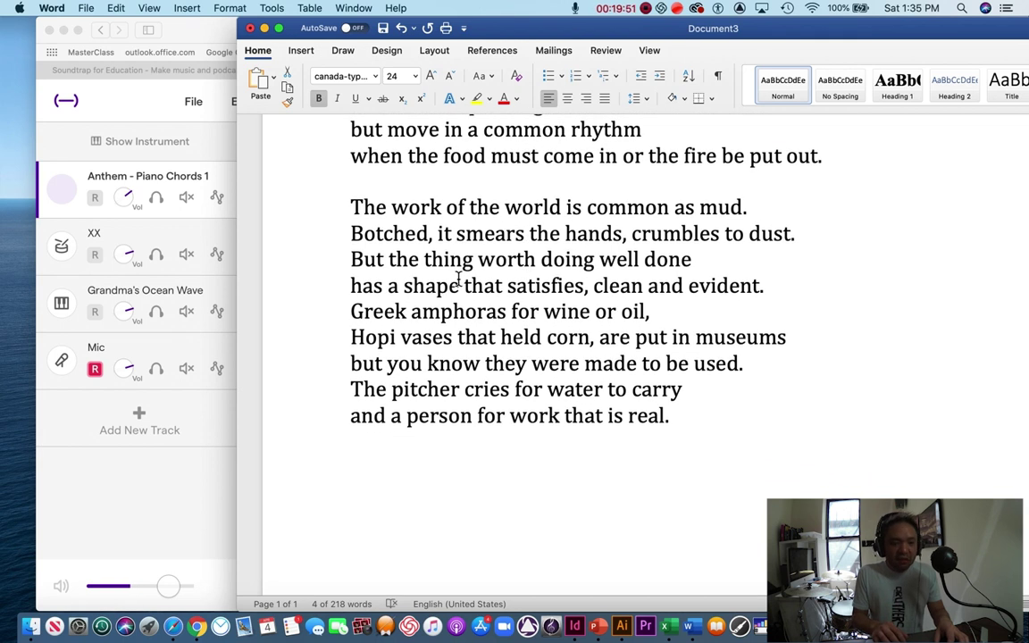
{"action": "scroll", "coordinate": [459, 279], "scroll_direction": "down", "scroll_amount": 1}
{"action": "scroll", "coordinate": [467, 290], "scroll_direction": "down", "scroll_amount": 1}
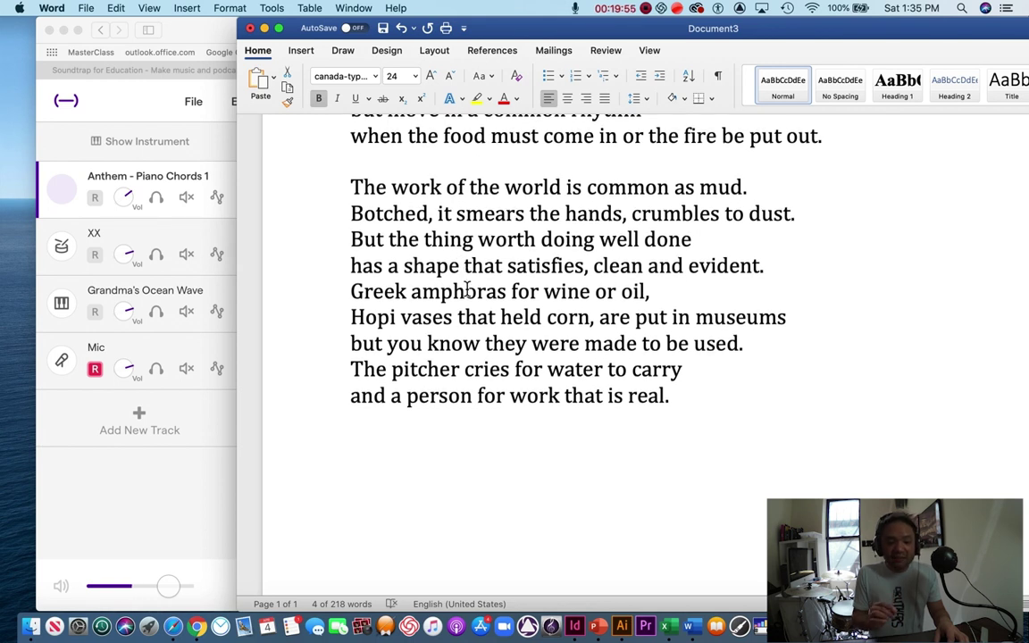
{"action": "scroll", "coordinate": [466, 290], "scroll_direction": "down", "scroll_amount": 1}
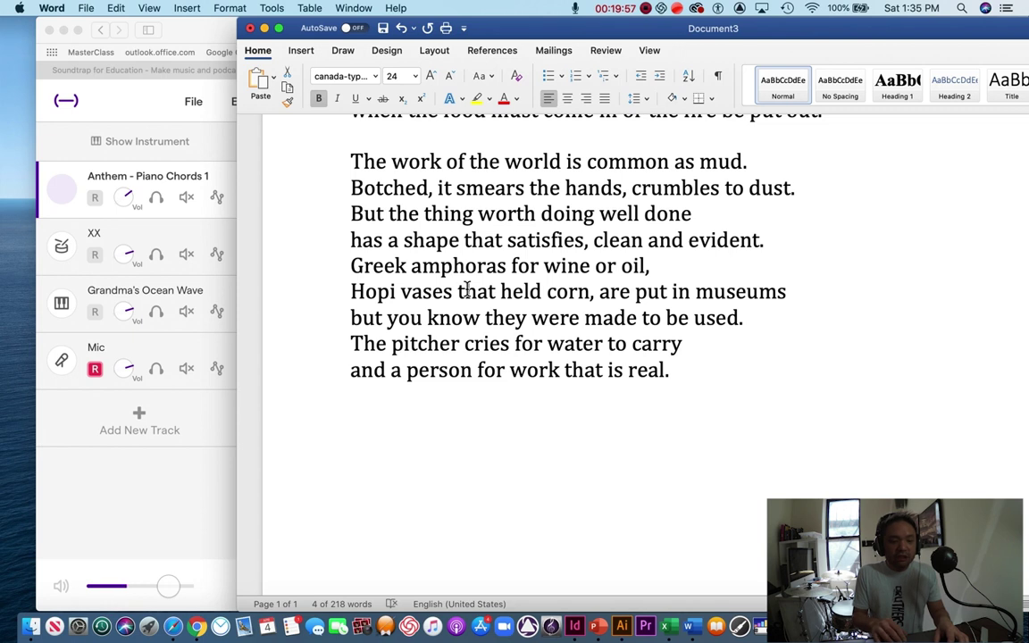
{"action": "scroll", "coordinate": [480, 320], "scroll_direction": "down", "scroll_amount": 1}
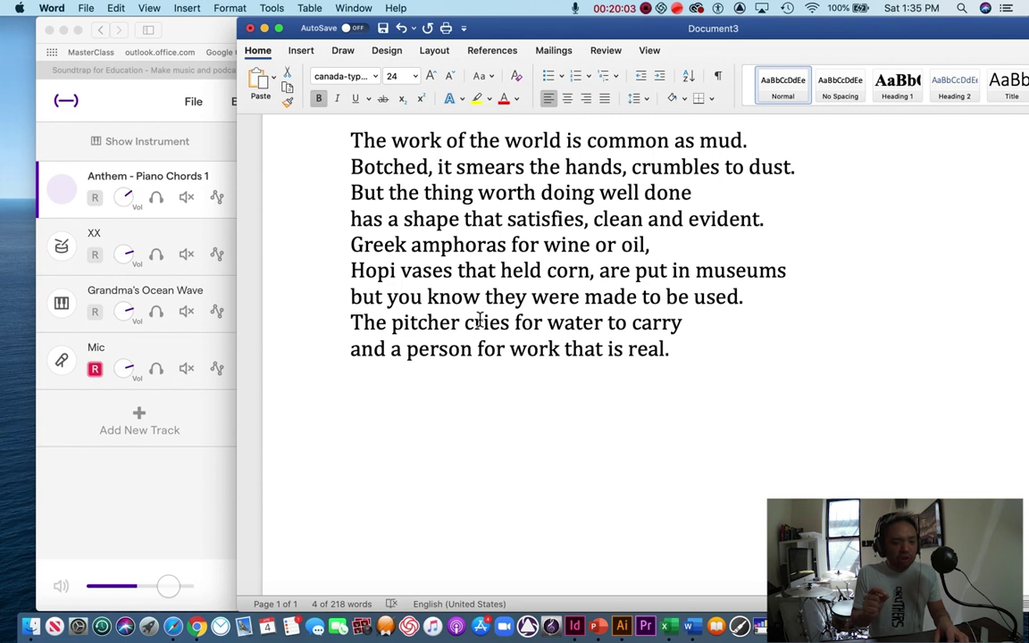
{"action": "scroll", "coordinate": [480, 320], "scroll_direction": "down", "scroll_amount": 1}
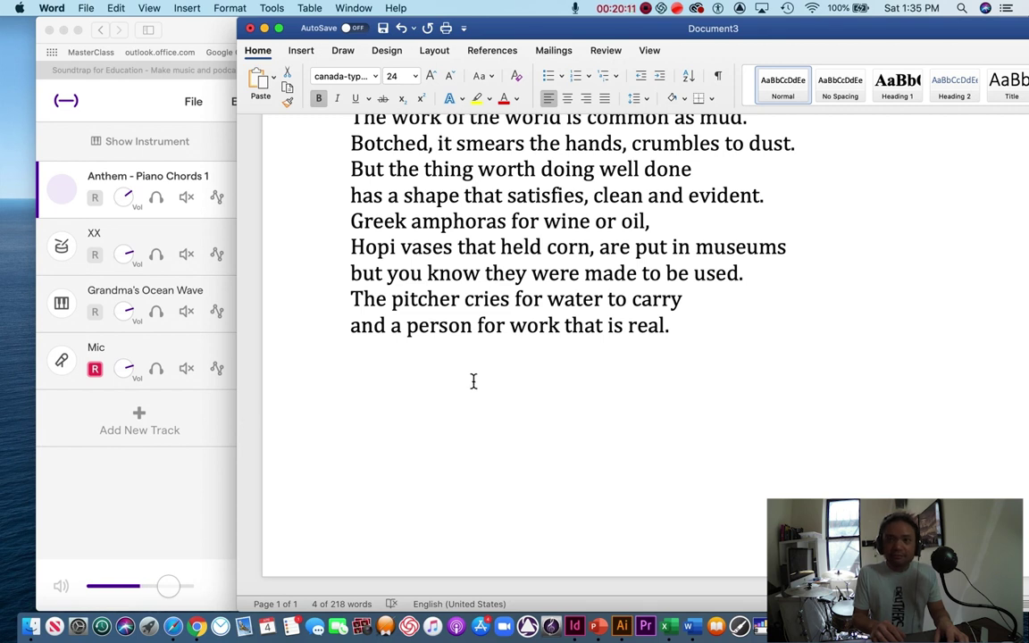
{"action": "left_click", "coordinate": [158, 421]}
Step: Stop recording the poem and play the song back from bar 3
{"action": "left_click", "coordinate": [406, 582]}
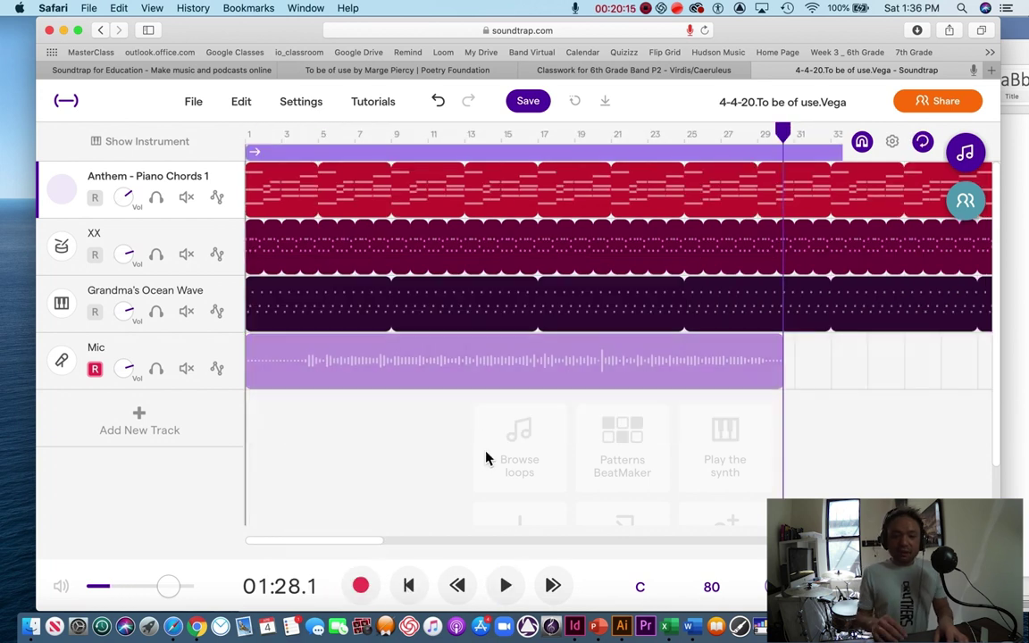
{"action": "left_click", "coordinate": [304, 136]}
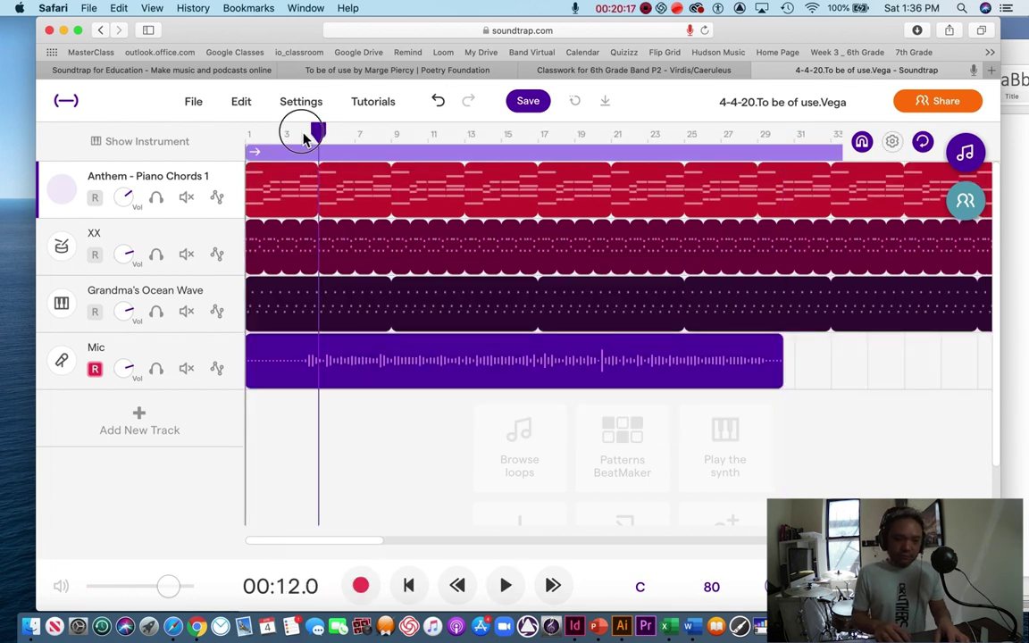
{"action": "left_click", "coordinate": [284, 134]}
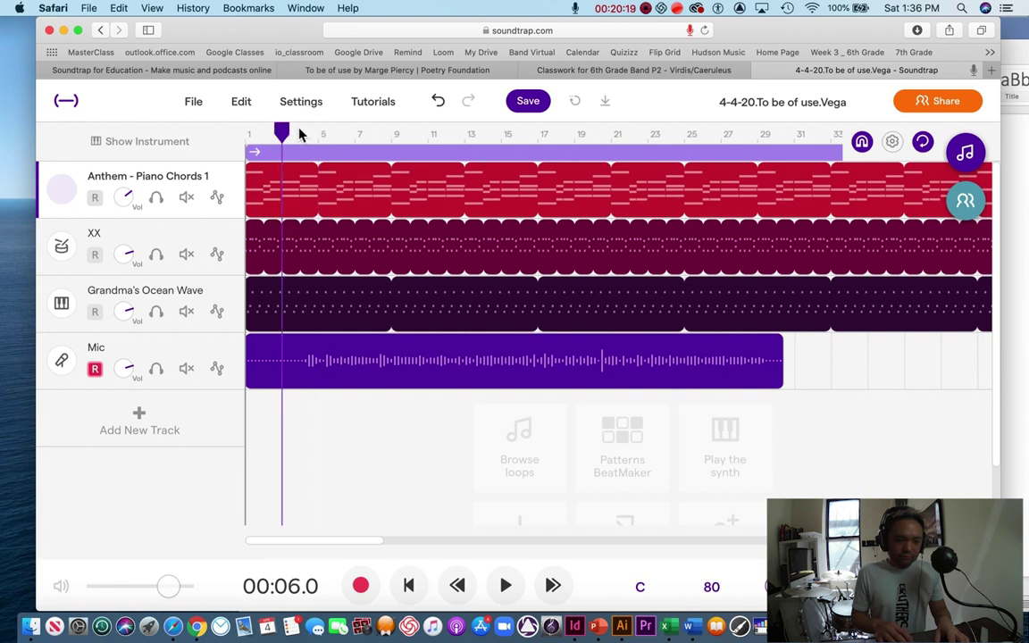
{"action": "key", "text": "space"}
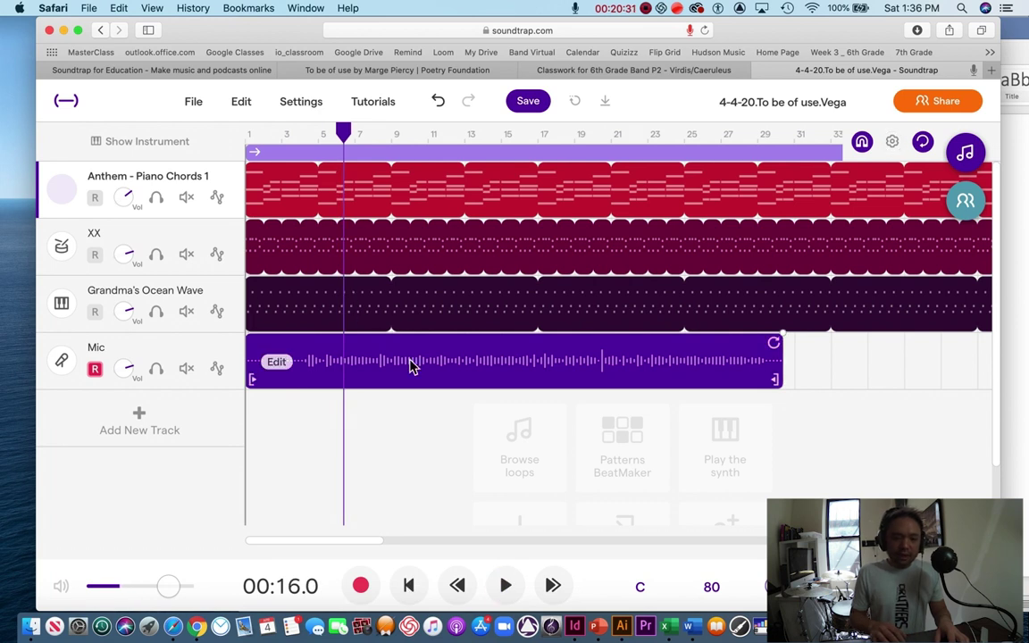
Step: Select the chord, drum and piano clips and shorten them to end around bar 30
{"action": "scroll", "coordinate": [534, 301], "scroll_direction": "right", "scroll_amount": 10}
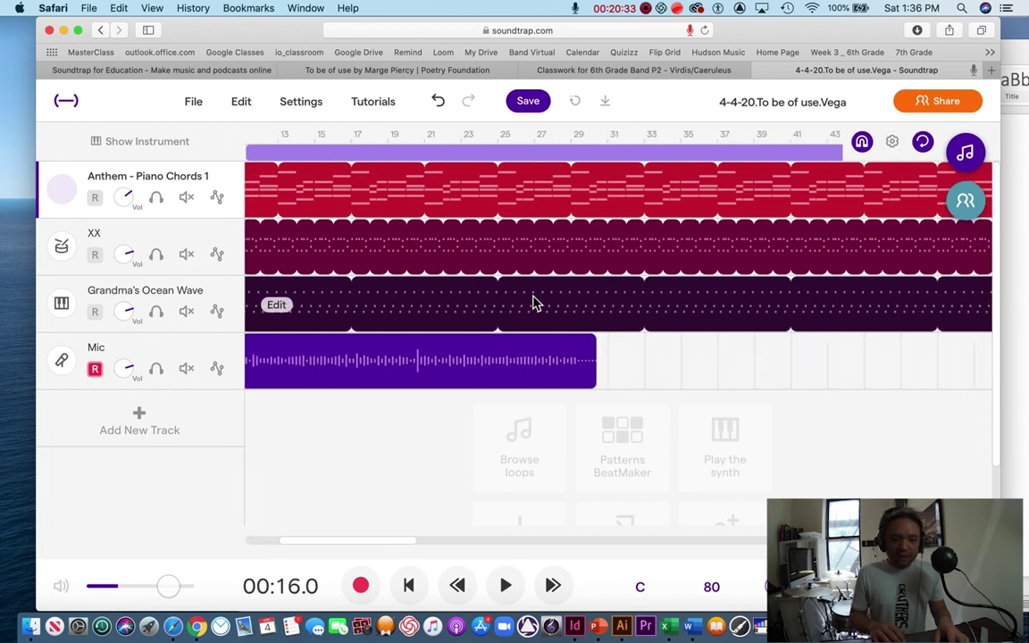
{"action": "scroll", "coordinate": [533, 302], "scroll_direction": "right", "scroll_amount": 15}
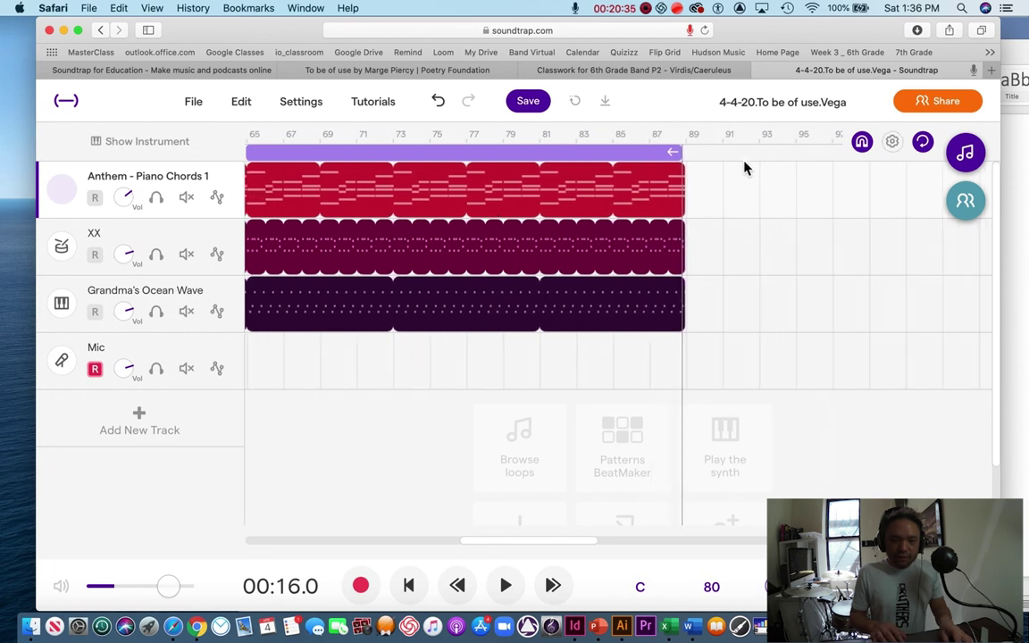
{"action": "left_click", "coordinate": [661, 249]}
{"action": "left_click", "coordinate": [669, 293]}
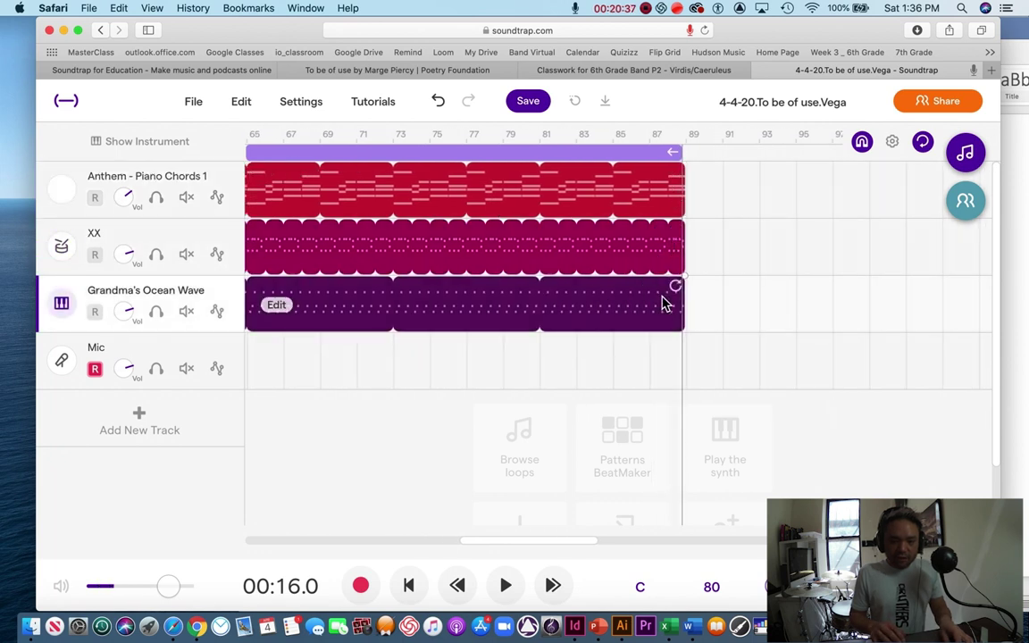
{"action": "left_click", "coordinate": [659, 187]}
{"action": "left_click", "coordinate": [641, 259]}
{"action": "left_click", "coordinate": [648, 298]}
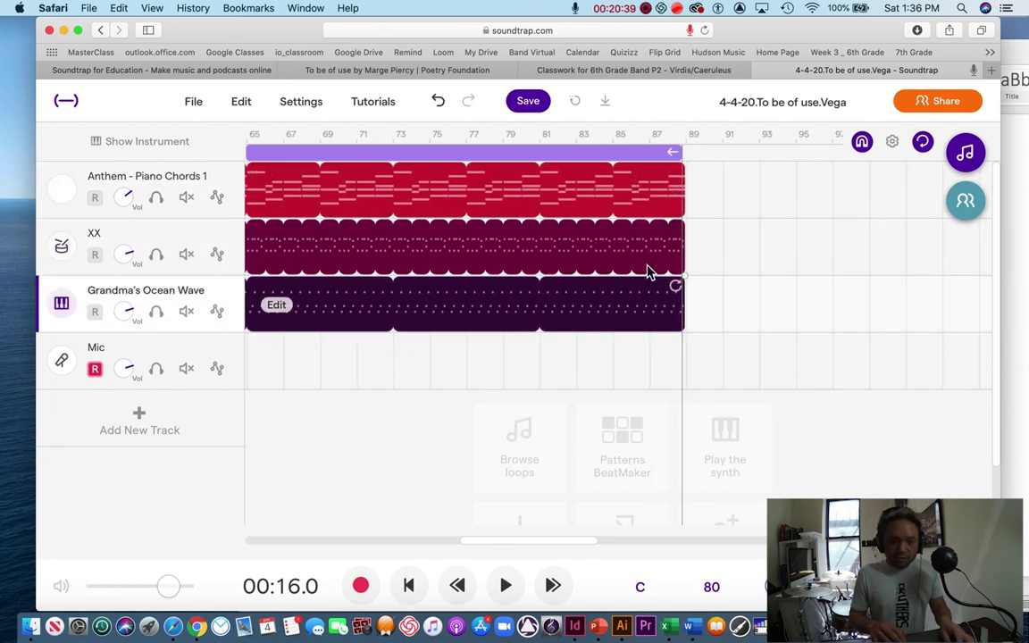
{"action": "left_click_drag", "start_coordinate": [679, 176], "coordinate": [580, 214]}
Step: Pull the cycle region's end back to about bar 31 and return the playhead to bar 1
{"action": "scroll", "coordinate": [831, 186], "scroll_direction": "right", "scroll_amount": 10}
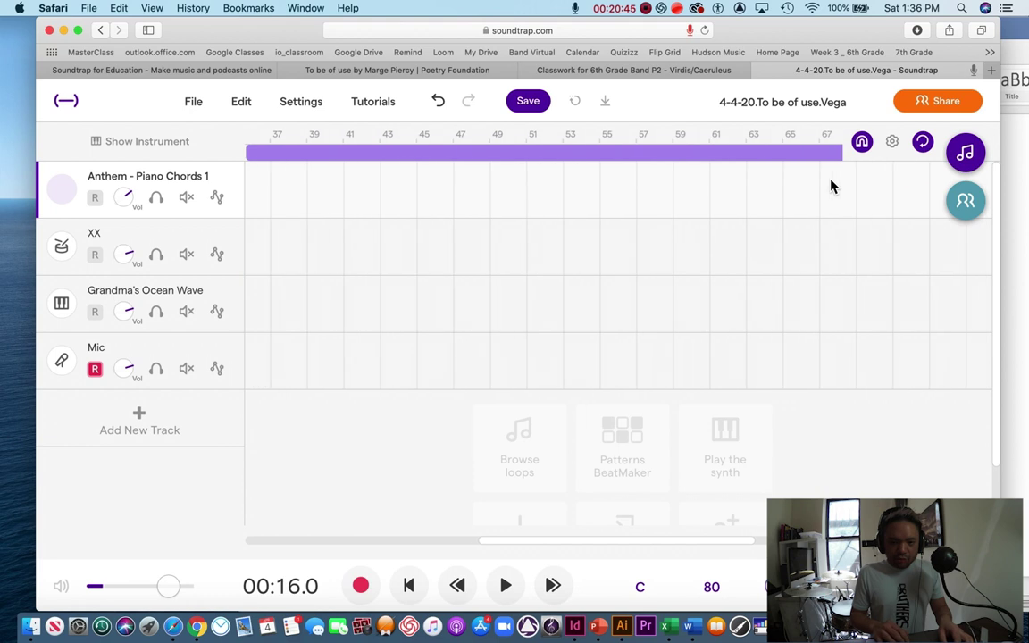
{"action": "scroll", "coordinate": [830, 186], "scroll_direction": "right", "scroll_amount": 5}
{"action": "left_click_drag", "start_coordinate": [767, 156], "coordinate": [603, 190]}
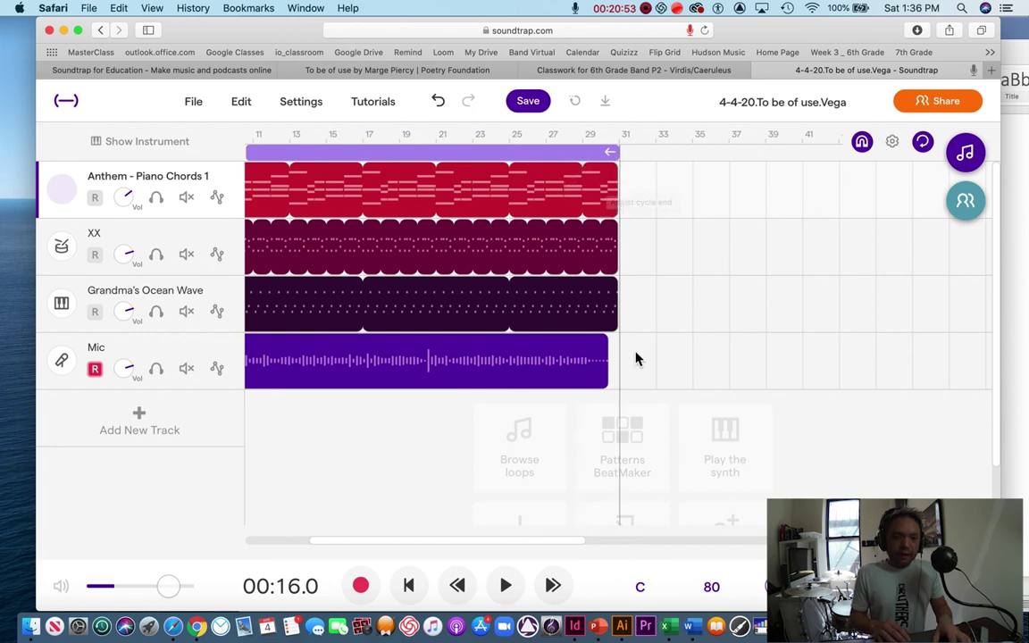
{"action": "scroll", "coordinate": [636, 358], "scroll_direction": "left", "scroll_amount": 3}
{"action": "left_click_drag", "start_coordinate": [345, 133], "coordinate": [257, 134]}
Step: Play the song and turn down the Mic, Anthem - Piano Chords 1, XX and Grandma's Ocean Wave volumes
{"action": "key", "text": "space"}
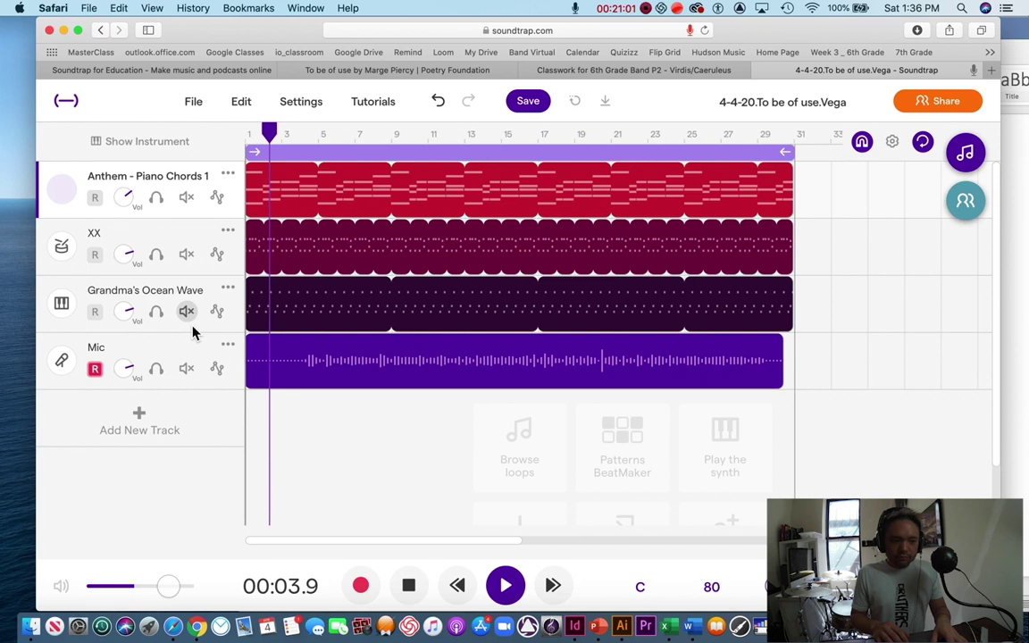
{"action": "left_click_drag", "start_coordinate": [128, 373], "coordinate": [128, 368]}
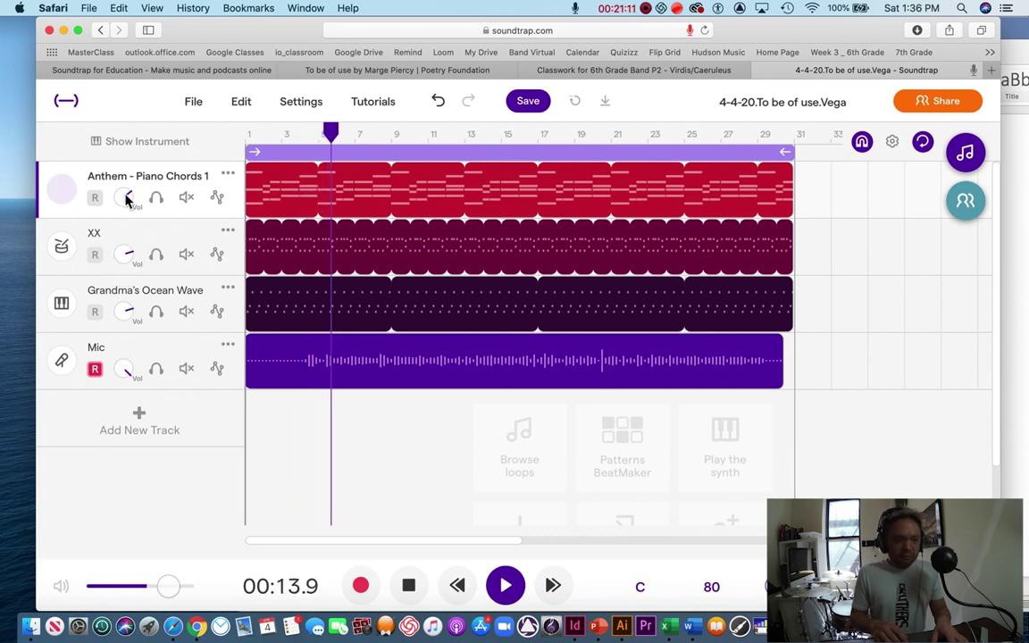
{"action": "left_click_drag", "start_coordinate": [126, 196], "coordinate": [131, 335]}
{"action": "left_click_drag", "start_coordinate": [126, 252], "coordinate": [126, 386]}
{"action": "left_click_drag", "start_coordinate": [126, 319], "coordinate": [126, 378]}
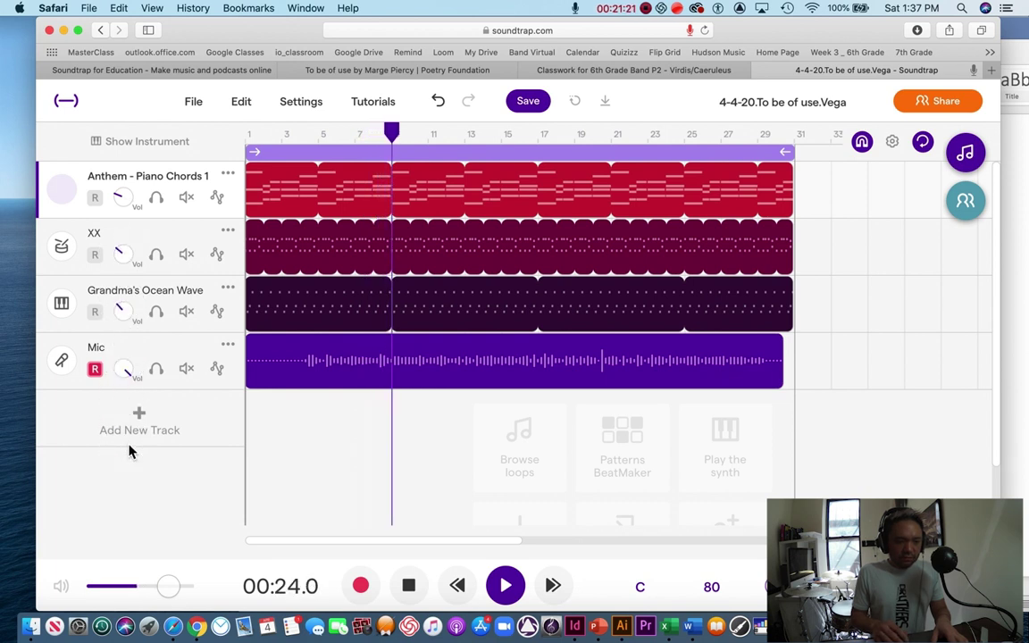
Step: Restart playback from the start, then jump to bar 3
{"action": "left_click_drag", "start_coordinate": [394, 132], "coordinate": [250, 136]}
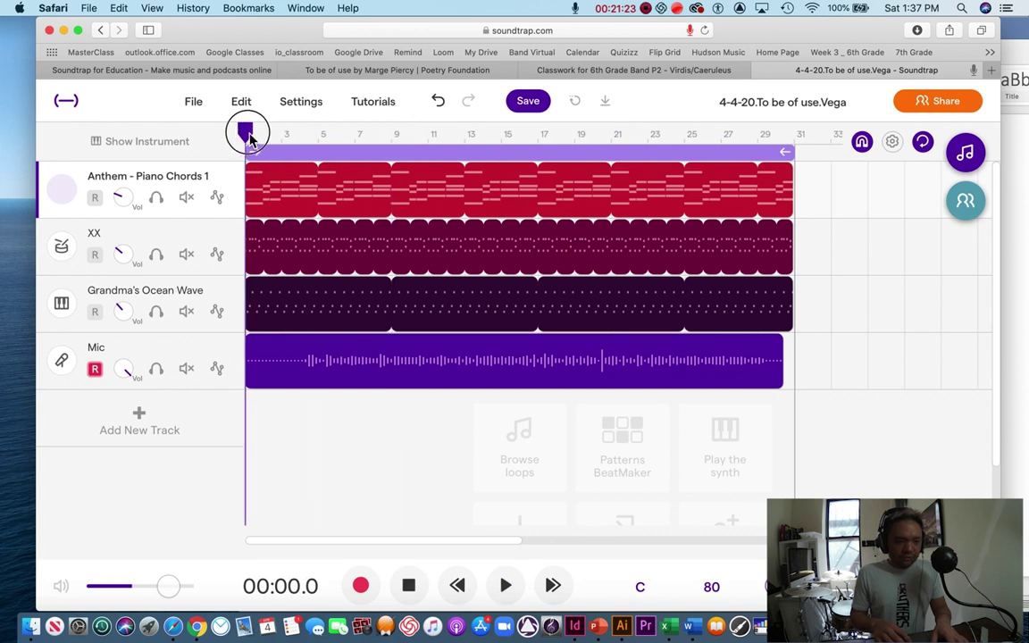
{"action": "key", "text": "space"}
{"action": "left_click", "coordinate": [319, 134]}
{"action": "left_click_drag", "start_coordinate": [319, 134], "coordinate": [284, 134]}
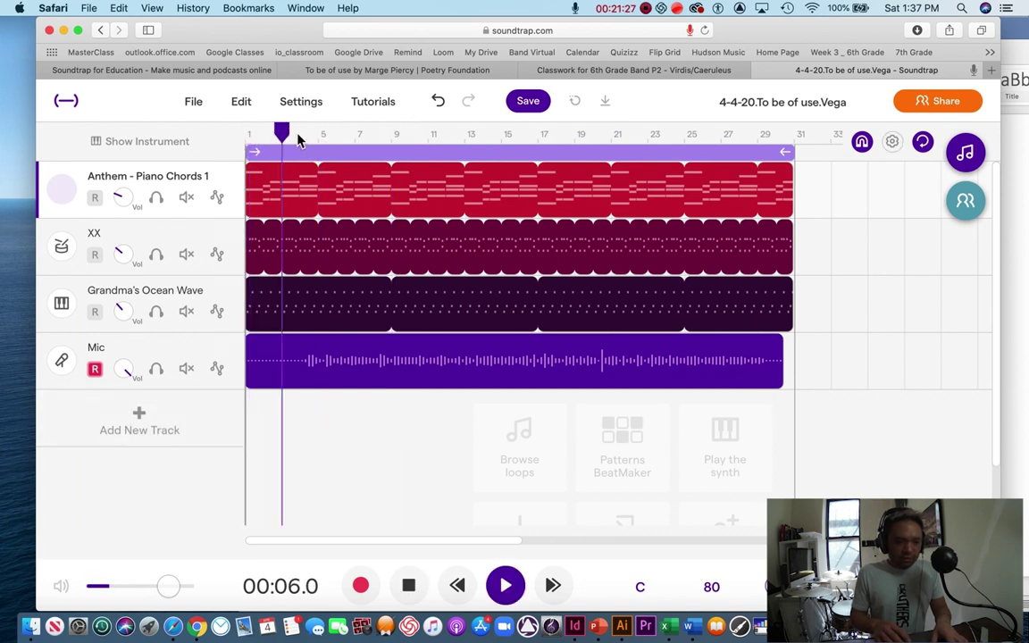
Step: Raise Anthem - Piano Chords 1, XX and Grandma's Ocean Wave to about half volume, then stop
{"action": "left_click", "coordinate": [123, 197]}
{"action": "left_click_drag", "start_coordinate": [122, 197], "coordinate": [125, 120]}
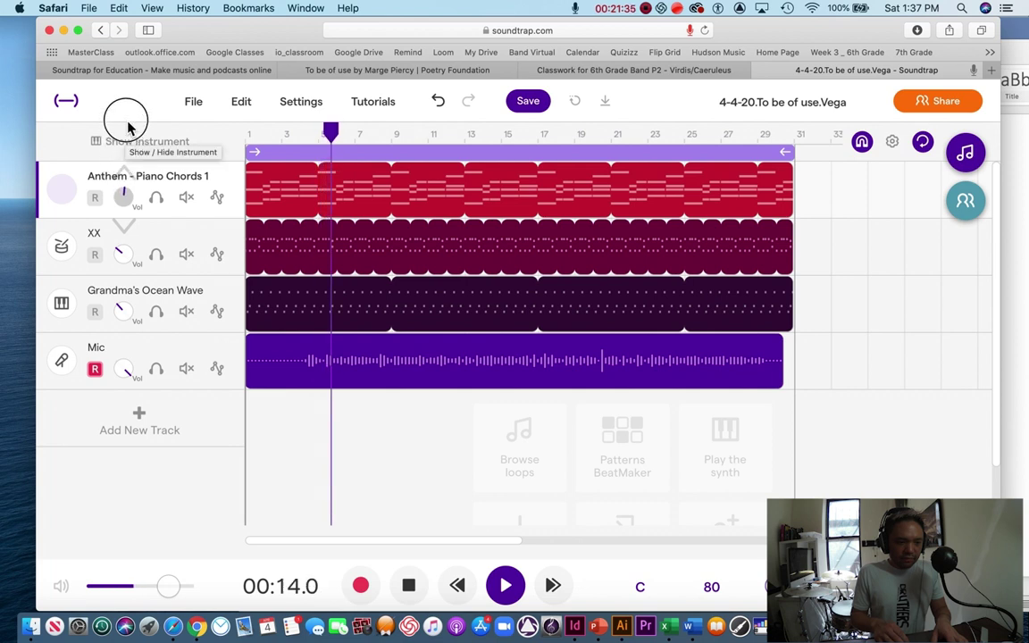
{"action": "left_click_drag", "start_coordinate": [126, 257], "coordinate": [131, 198]}
{"action": "left_click_drag", "start_coordinate": [126, 310], "coordinate": [131, 278]}
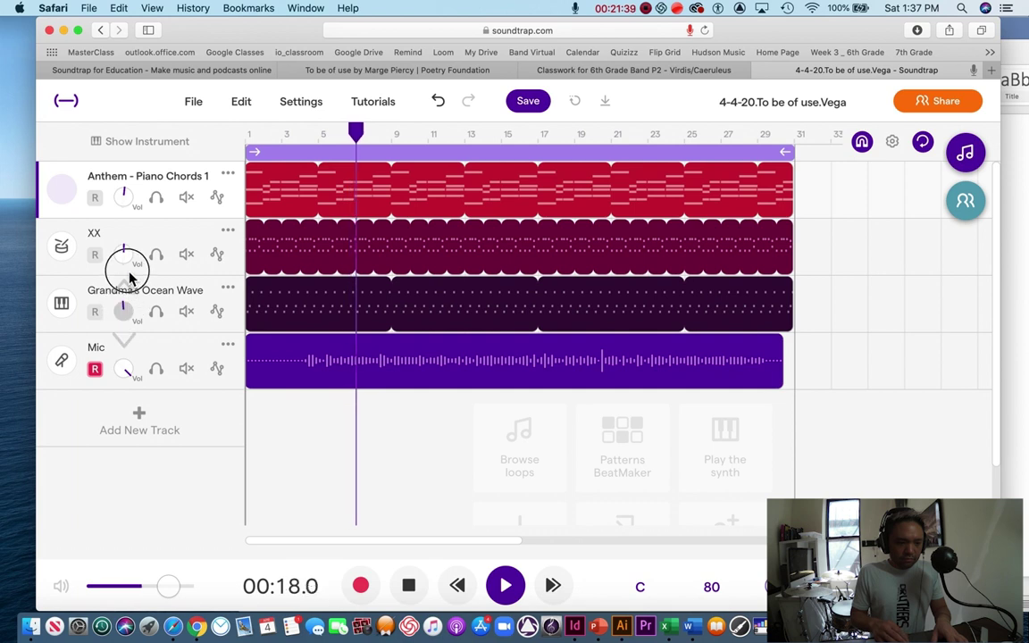
{"action": "key", "text": "XF86AudioRaiseVolume"}
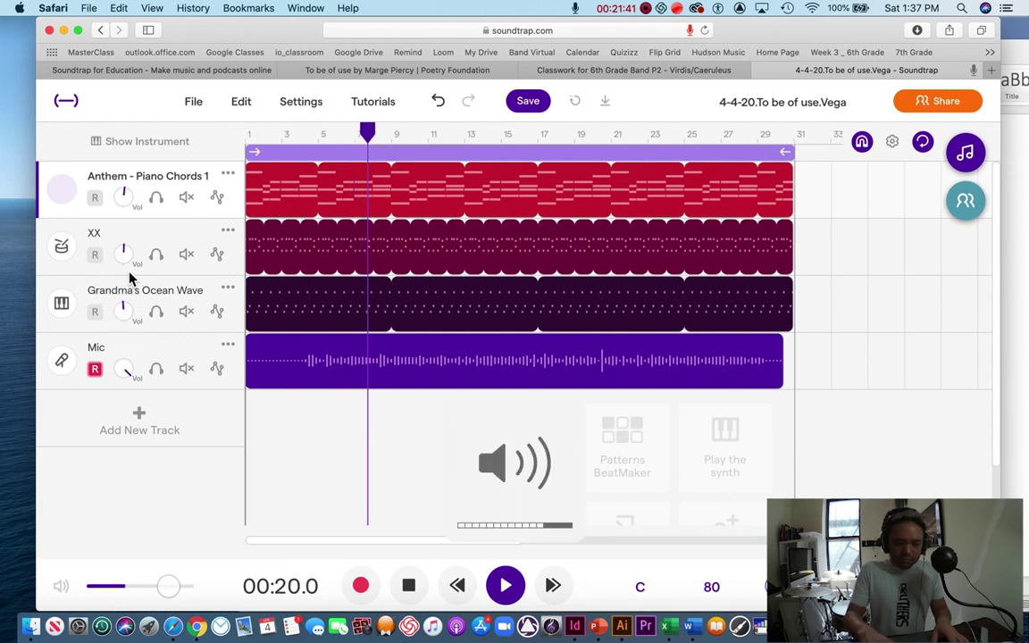
{"action": "key", "text": "XF86AudioRaiseVolume"}
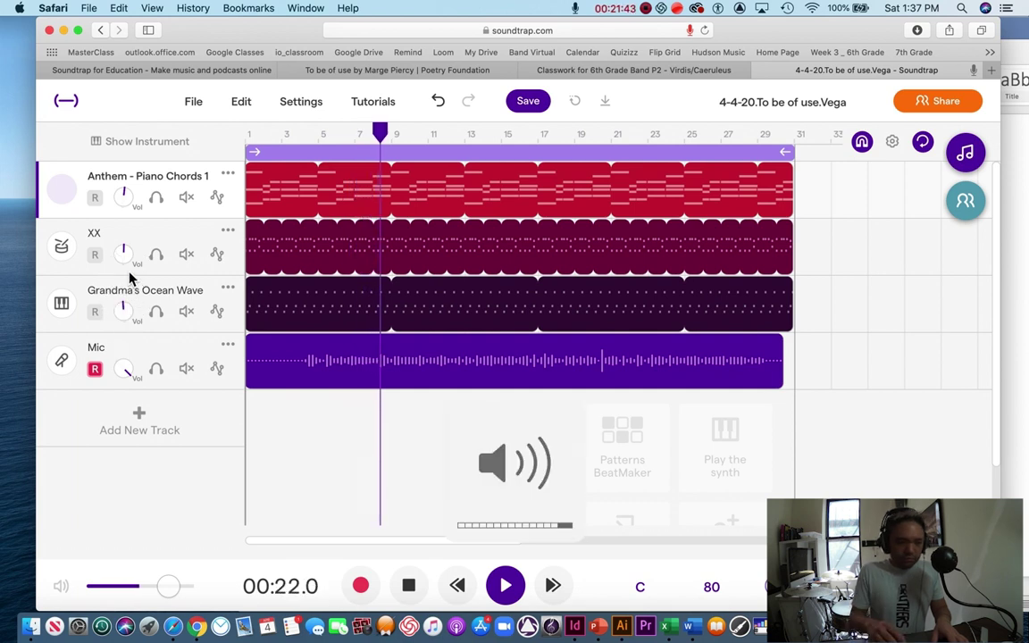
{"action": "mouse_move", "coordinate": [125, 307]}
{"action": "left_mouse_down"}
{"action": "mouse_move", "coordinate": [120, 301]}
{"action": "mouse_move", "coordinate": [123, 311]}
{"action": "left_mouse_up"}
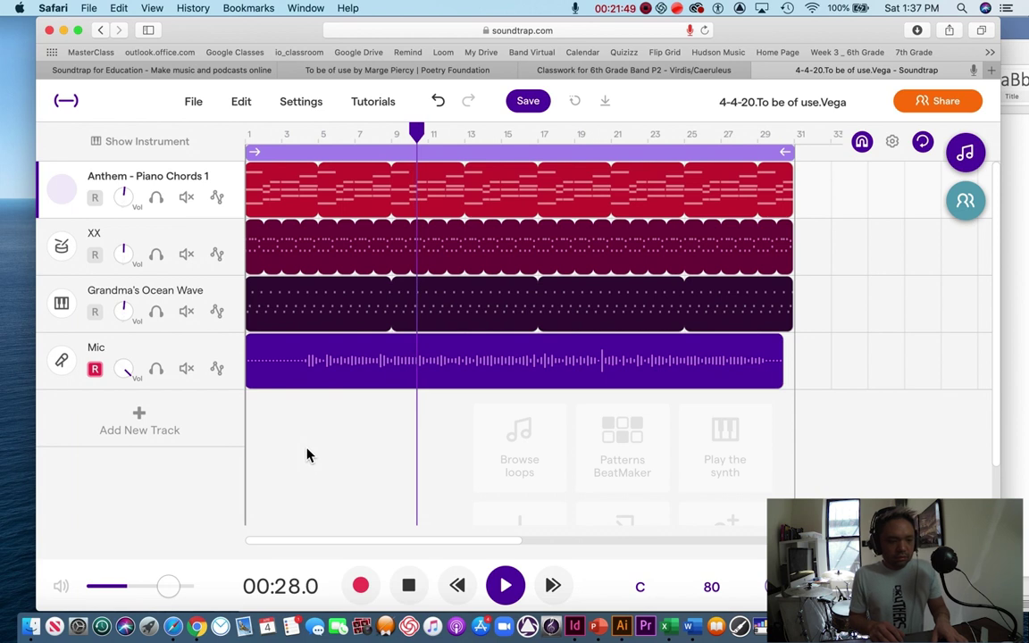
{"action": "key", "text": "space"}
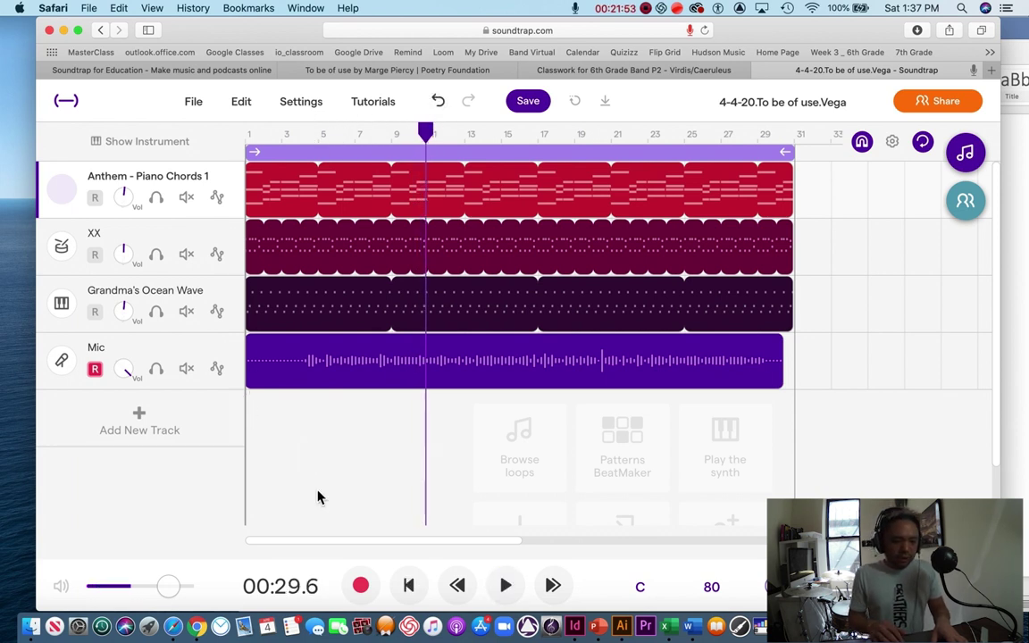
Step: Play the song from bar 5, then switch the Mic track's voice preset to Dizzy
{"action": "left_click", "coordinate": [318, 134]}
{"action": "left_click", "coordinate": [506, 585]}
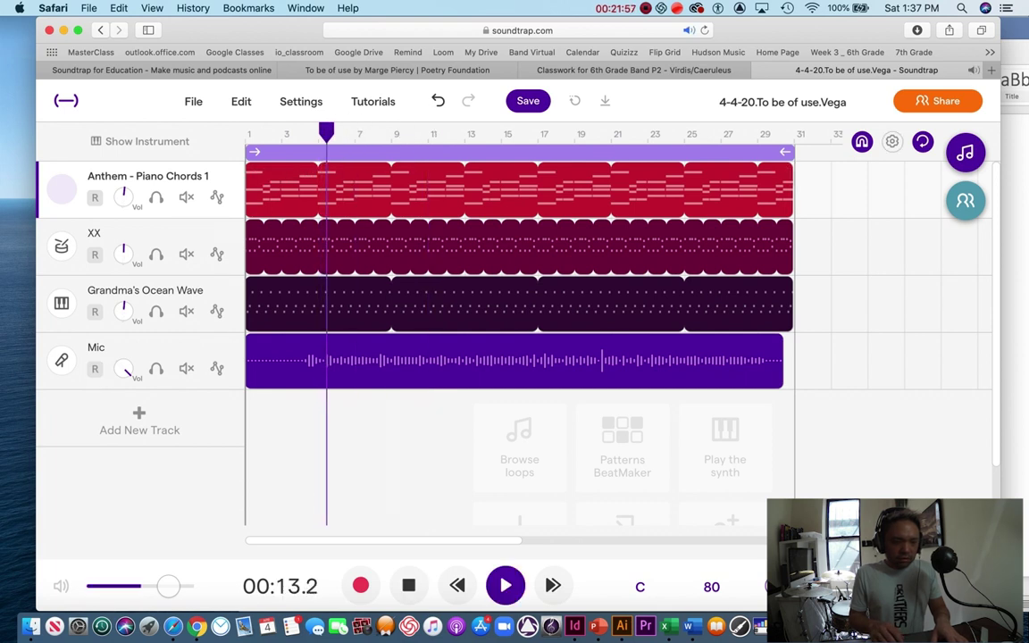
{"action": "key", "text": "space"}
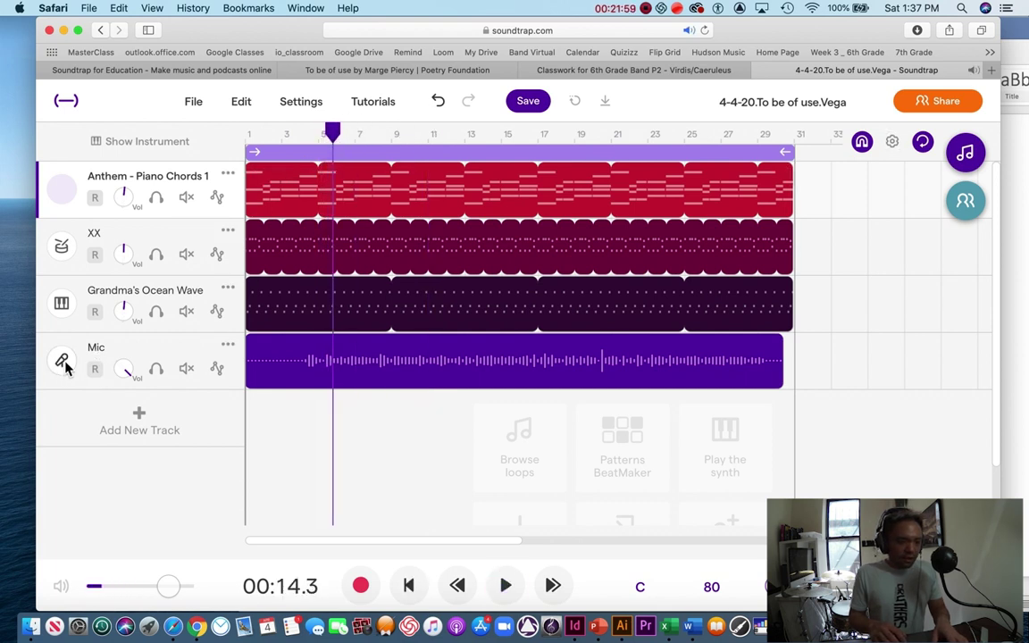
{"action": "left_click", "coordinate": [62, 362]}
{"action": "left_click", "coordinate": [305, 233]}
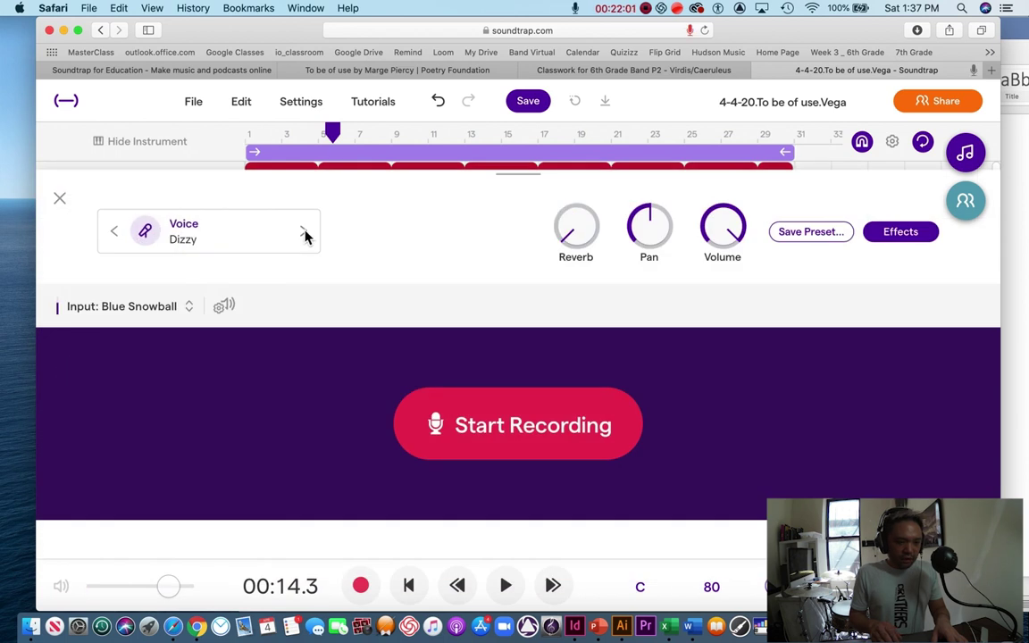
Step: Audition the Dry, Dub, Mobile Mic Enhancer and Pop presets, settling on Pop Delay
{"action": "key", "text": "space"}
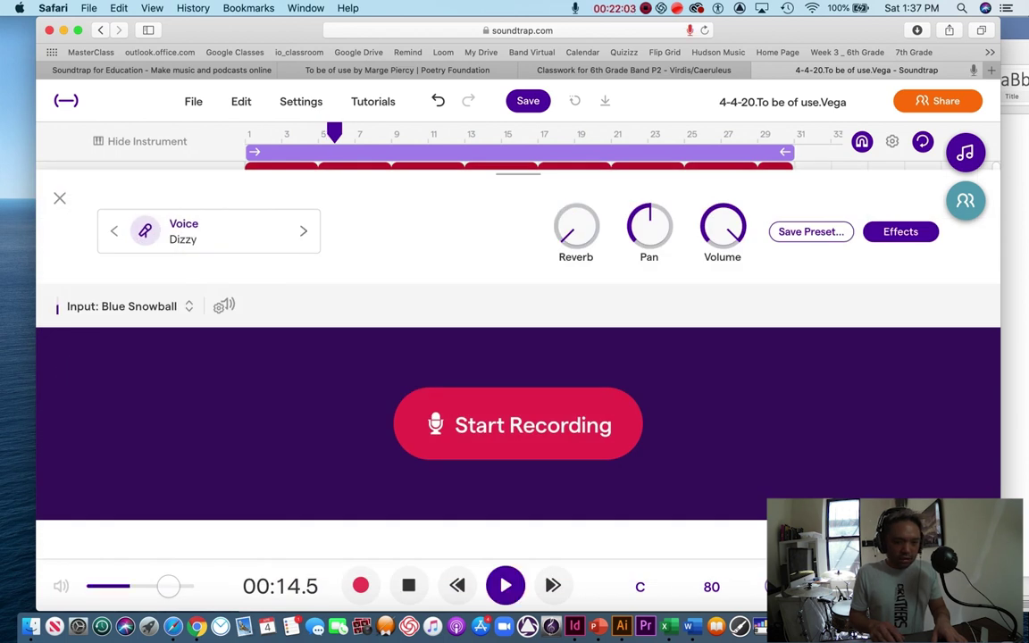
{"action": "left_click", "coordinate": [305, 234]}
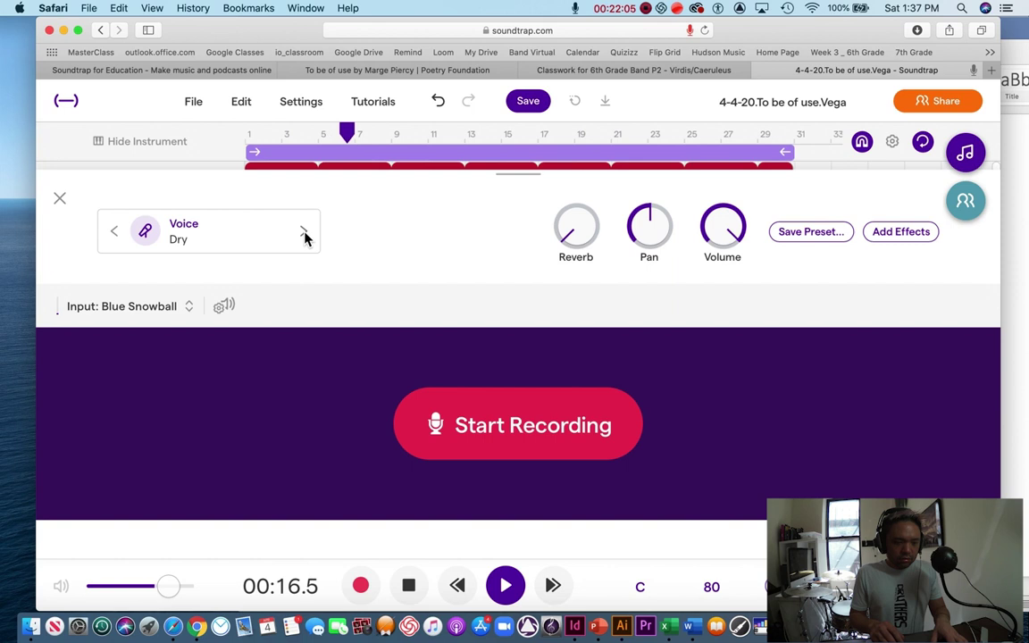
{"action": "left_click", "coordinate": [305, 233]}
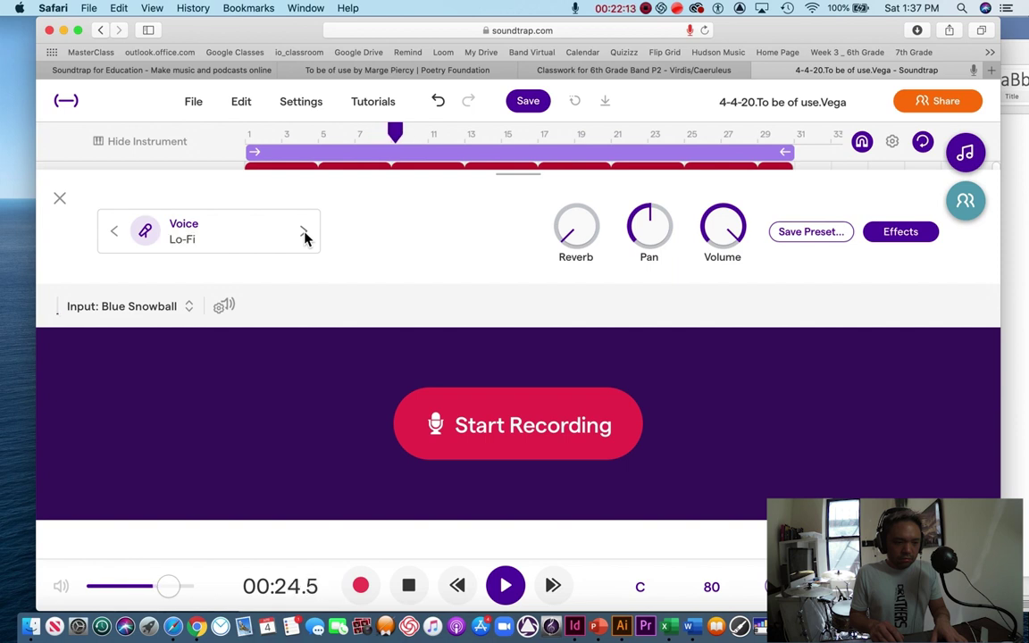
{"action": "left_click", "coordinate": [304, 234]}
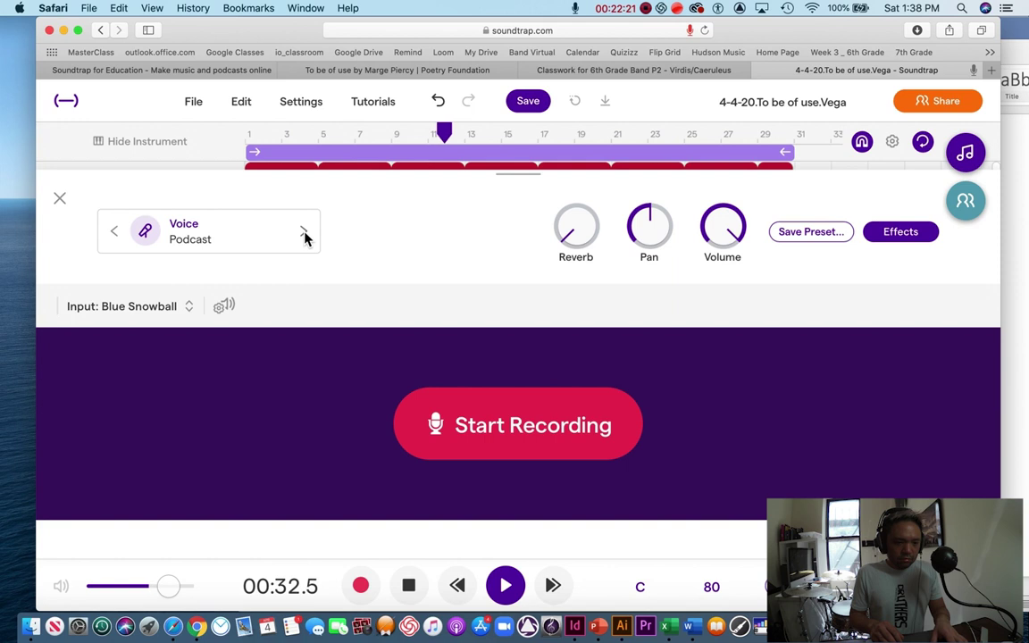
{"action": "left_click", "coordinate": [305, 233]}
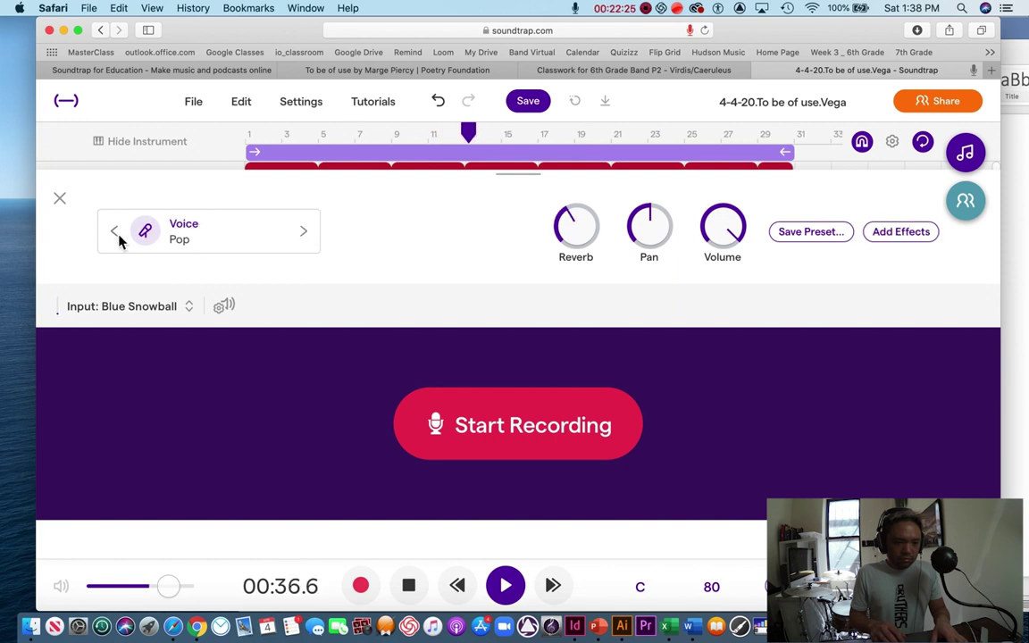
{"action": "left_click", "coordinate": [304, 233]}
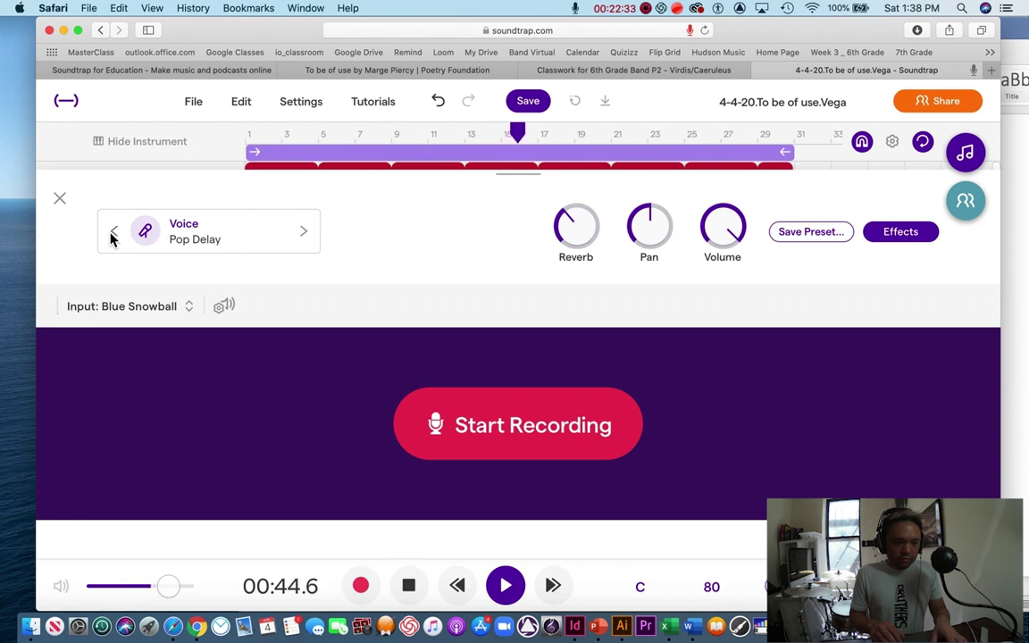
Step: Return to the four-track arrangement with the playhead back at bar 3
{"action": "left_click", "coordinate": [60, 200]}
{"action": "left_click", "coordinate": [538, 132]}
{"action": "left_click_drag", "start_coordinate": [538, 132], "coordinate": [282, 132]}
{"action": "left_click", "coordinate": [302, 173]}
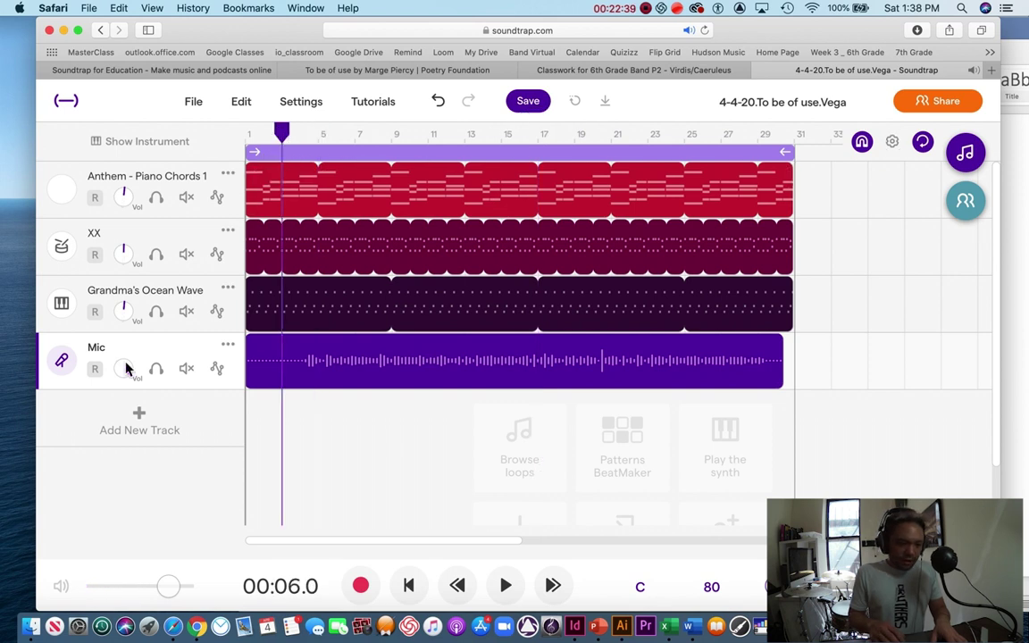
Step: Play the mix and turn the Mic track's Vol knob low, fine-tuning it while listening
{"action": "left_click_drag", "start_coordinate": [124, 427], "coordinate": [126, 427]}
{"action": "key", "text": "space"}
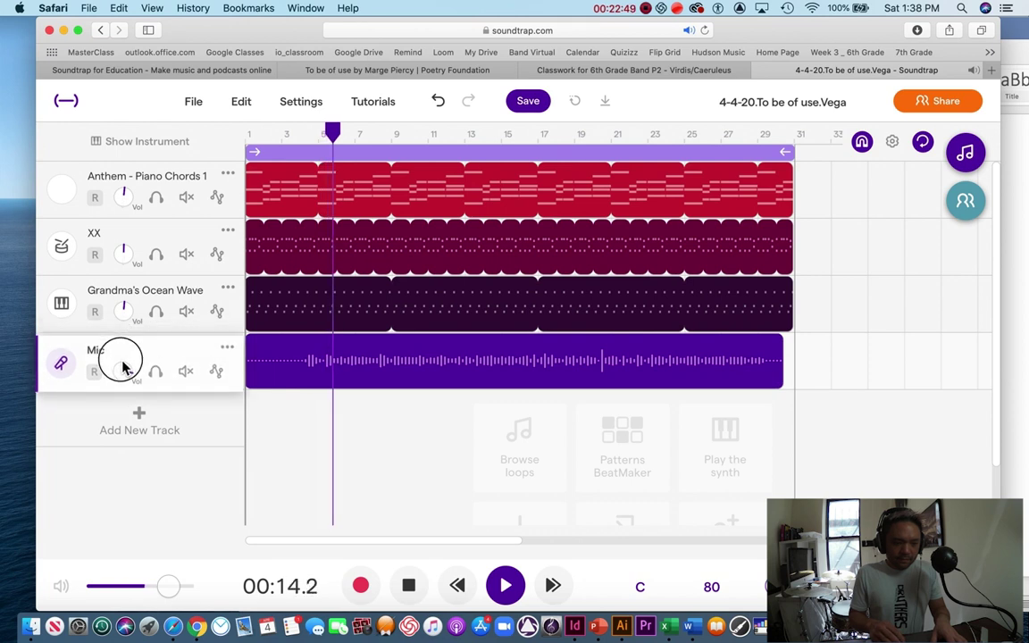
{"action": "left_click_drag", "start_coordinate": [124, 366], "coordinate": [156, 368]}
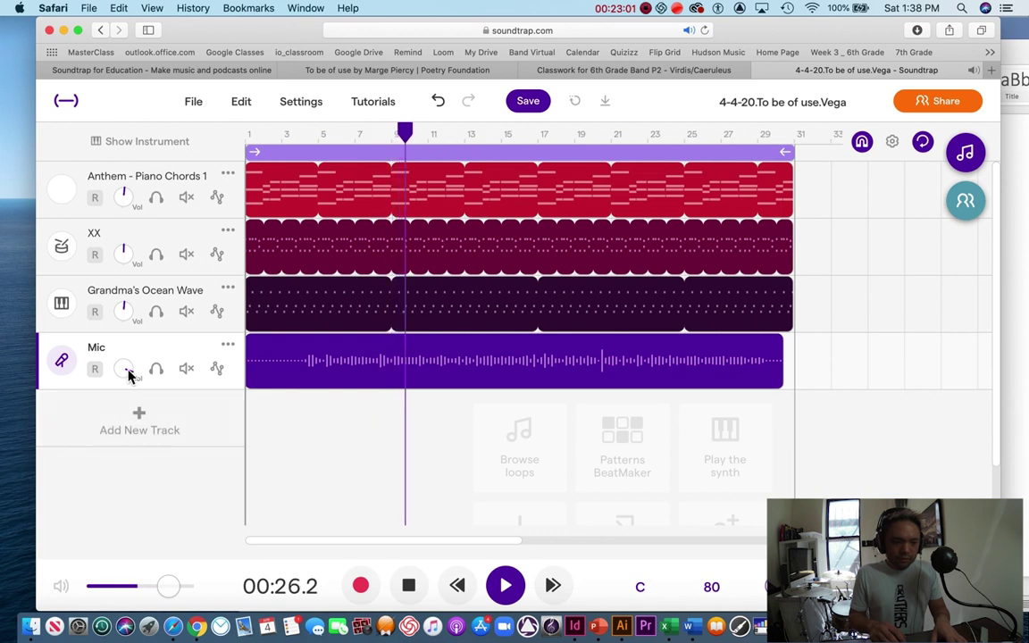
{"action": "left_click_drag", "start_coordinate": [128, 374], "coordinate": [127, 373]}
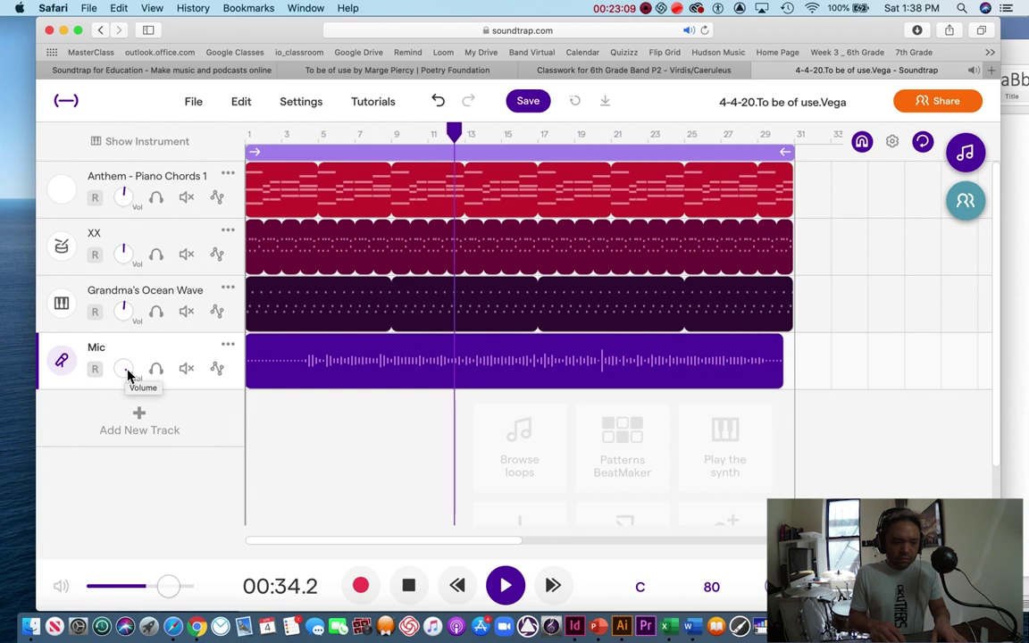
{"action": "key", "text": "XF86AudioRaiseVolume"}
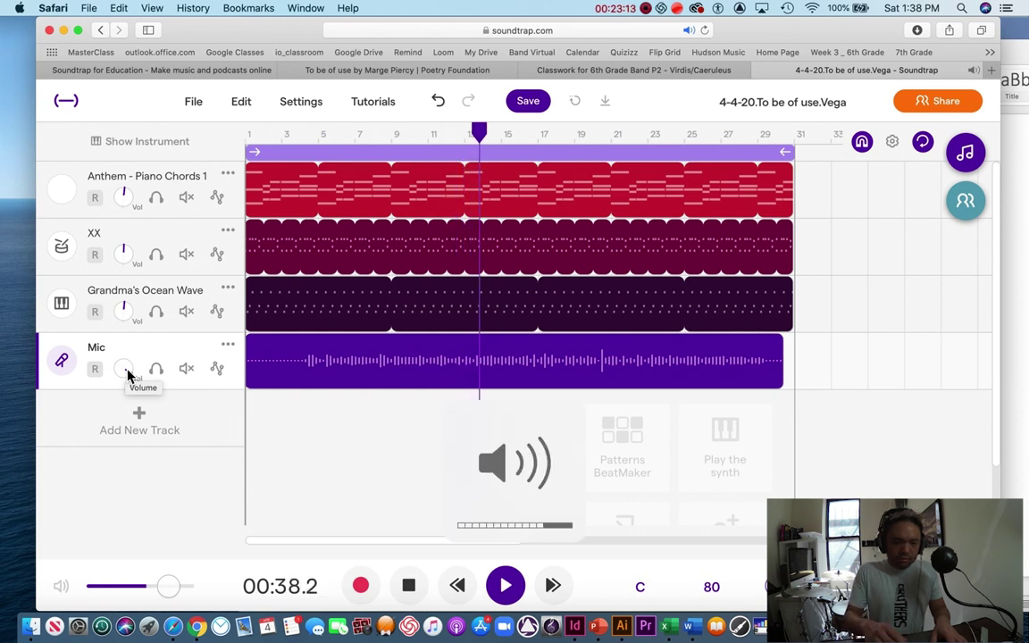
{"action": "left_click", "coordinate": [126, 370]}
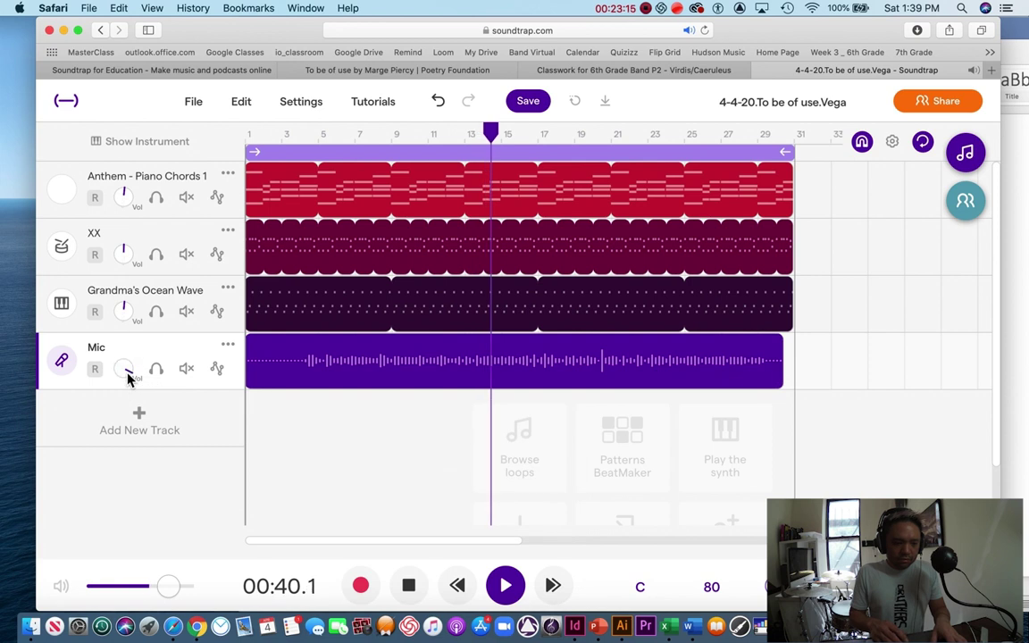